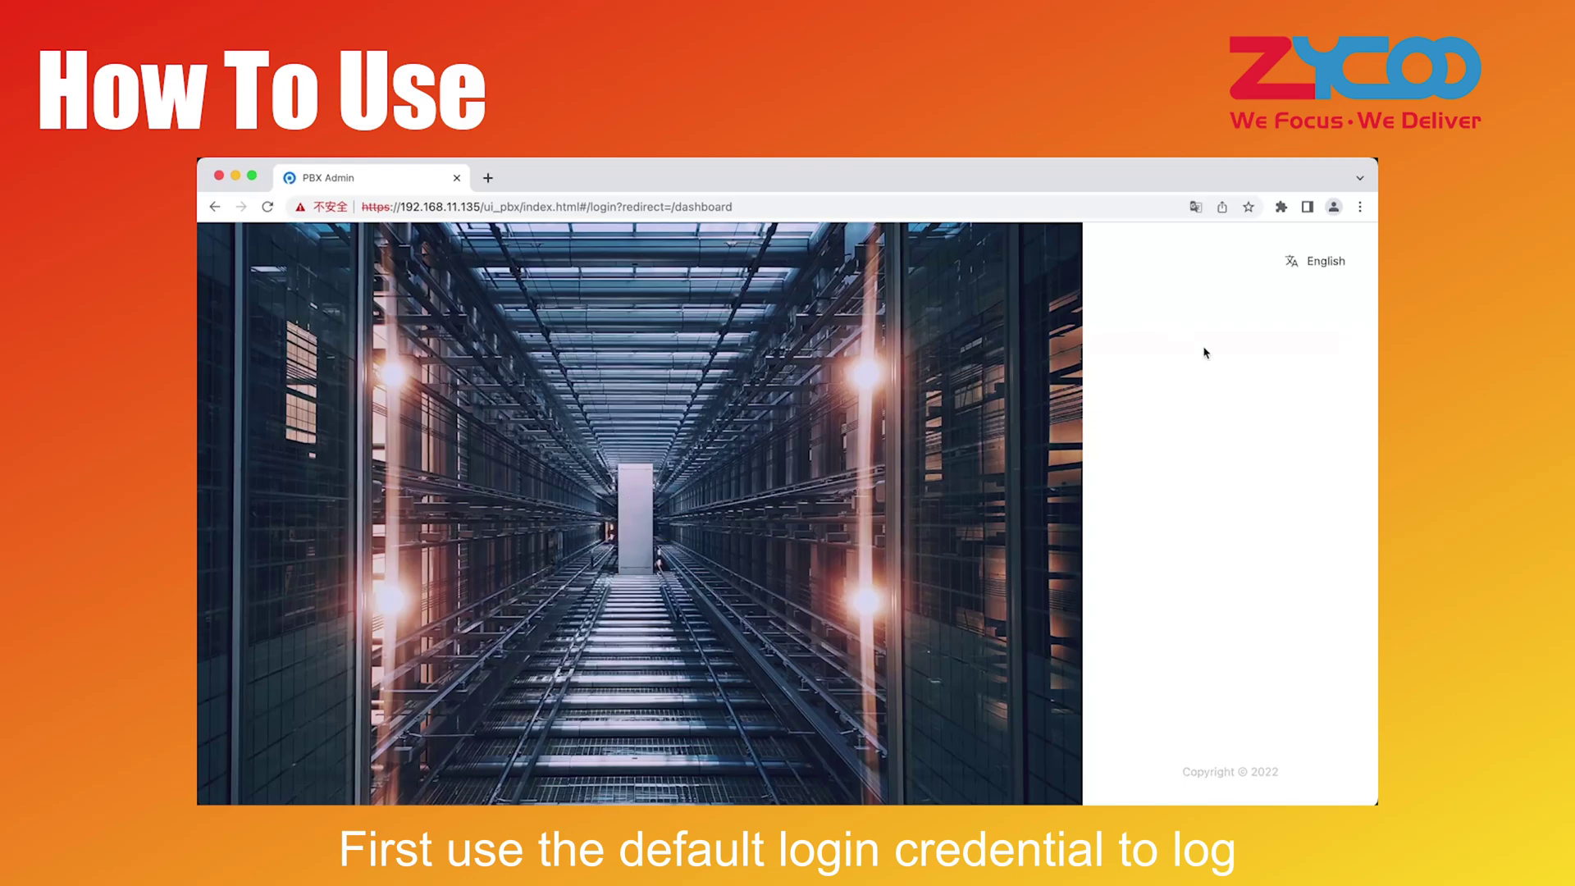
Log in as admin with the default password and launch the Configuration Wizard
{"action": "left_click", "coordinate": [1223, 490]}
{"action": "type", "text": "admin"}
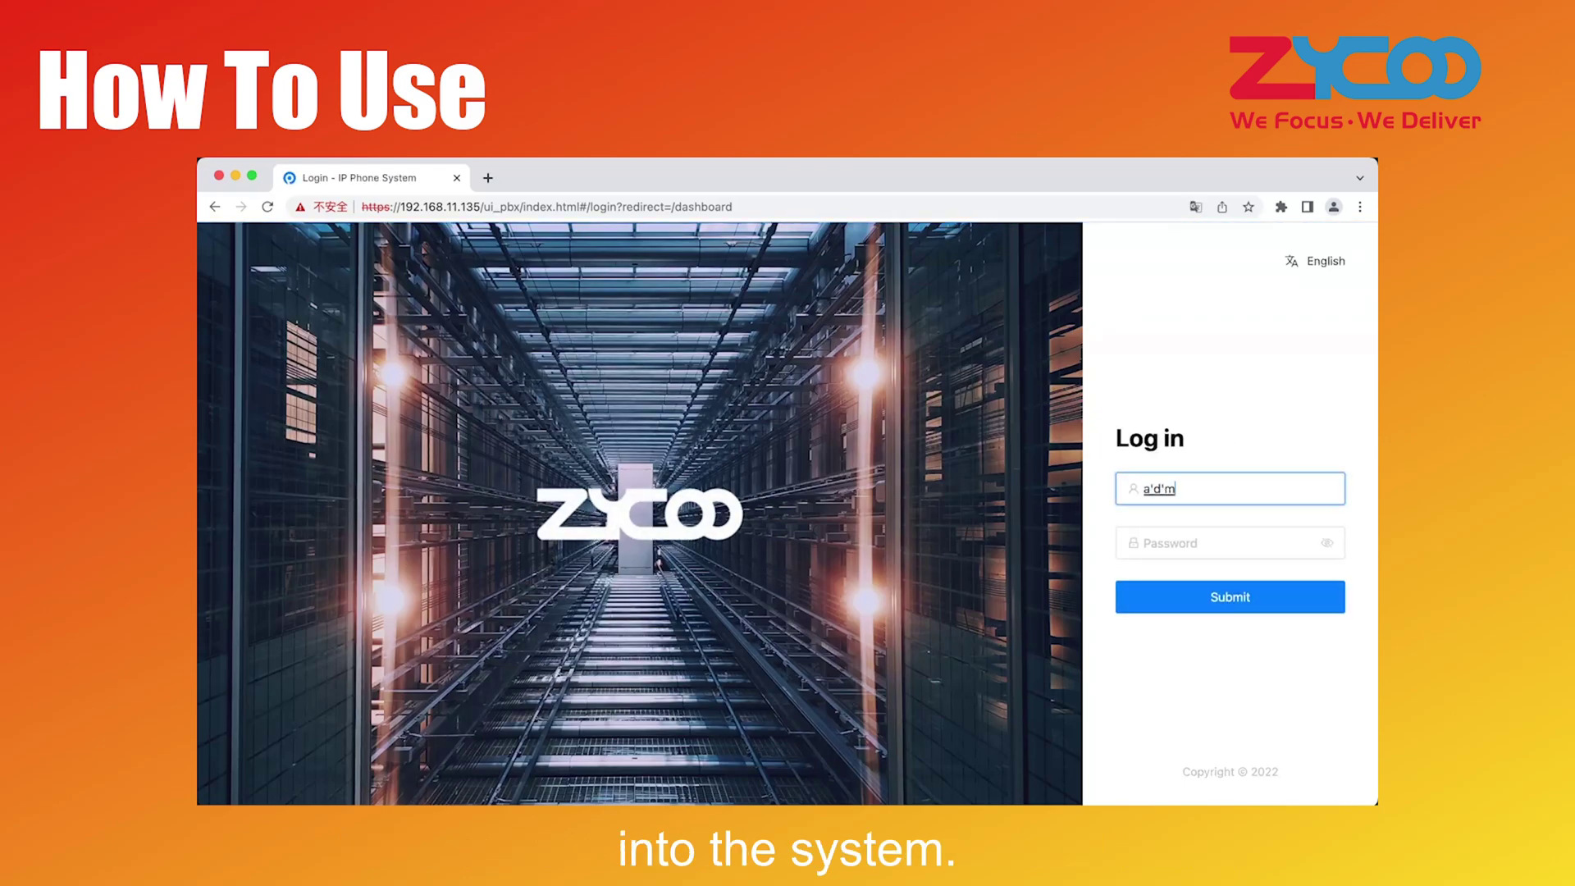
{"action": "left_click", "coordinate": [1176, 544]}
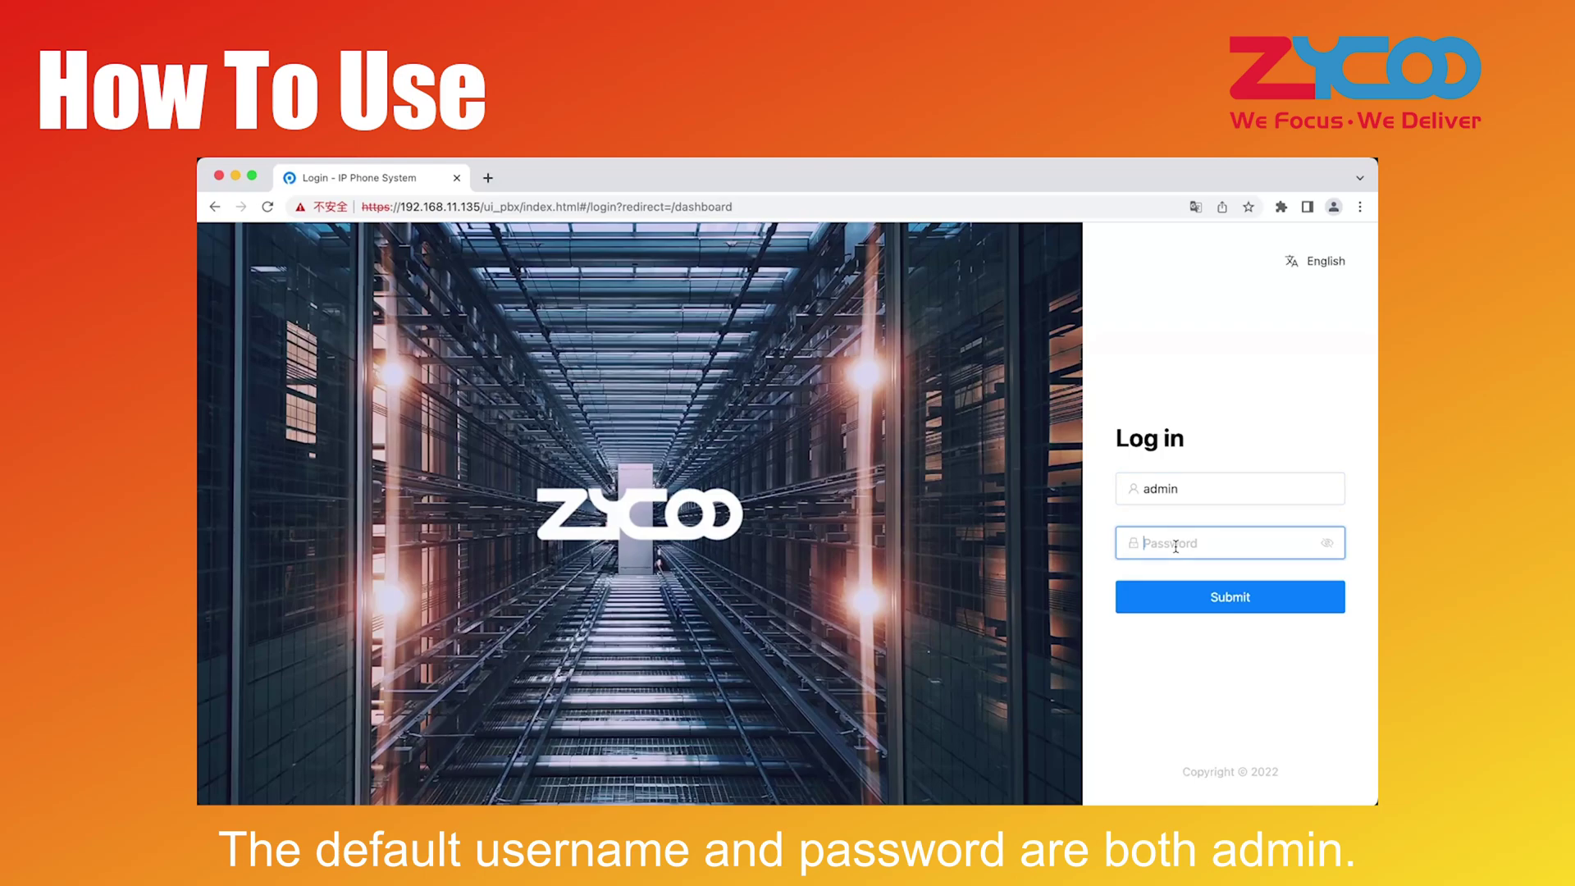
{"action": "type", "text": "admin"}
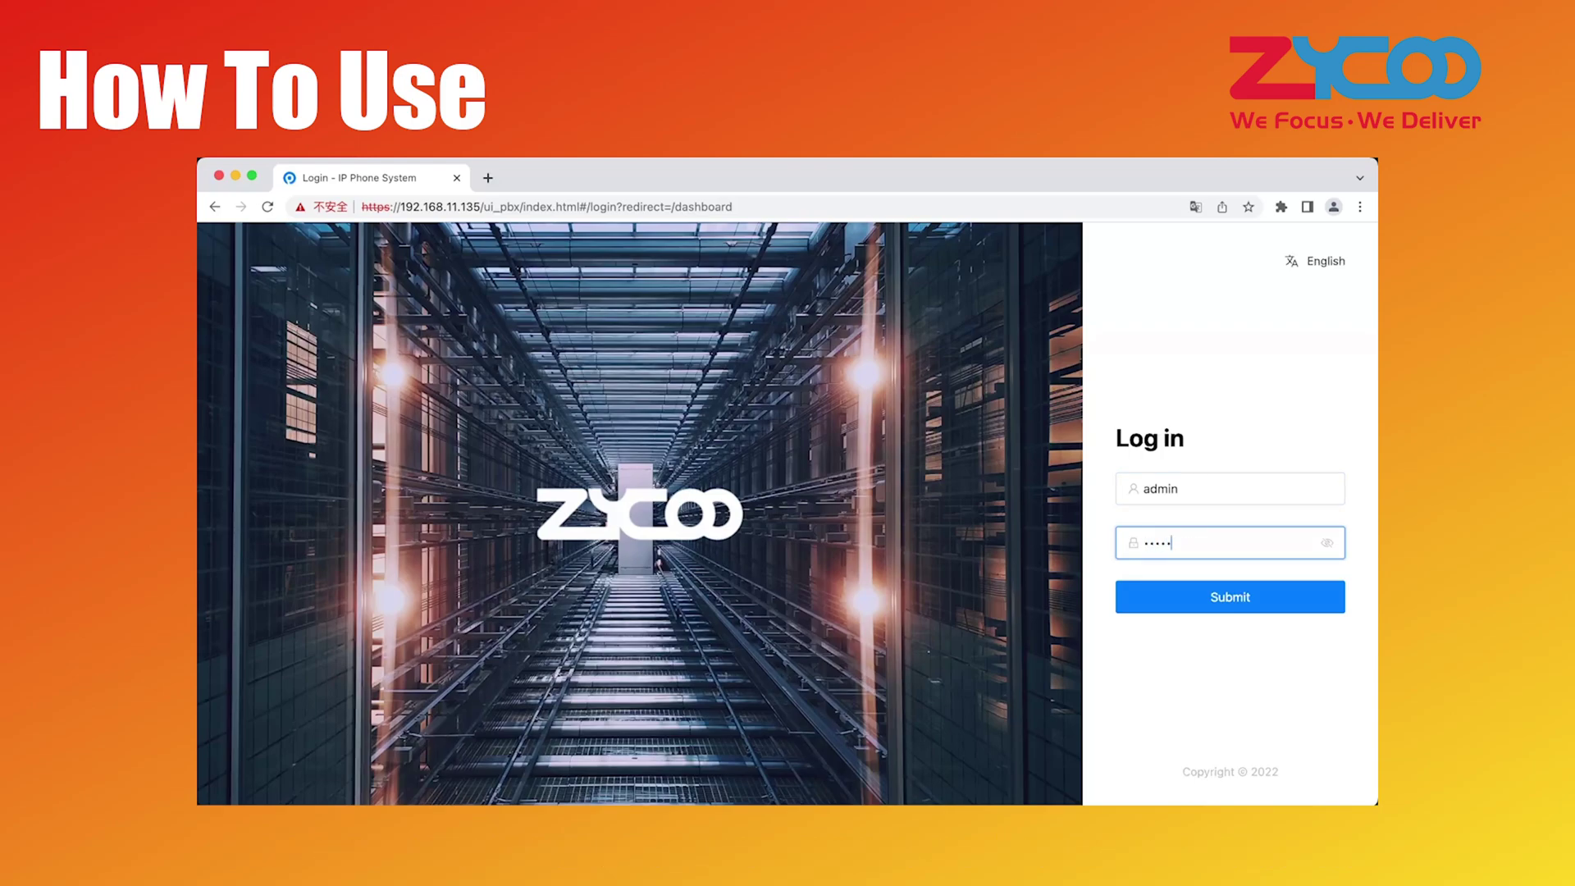
{"action": "key", "text": "Return"}
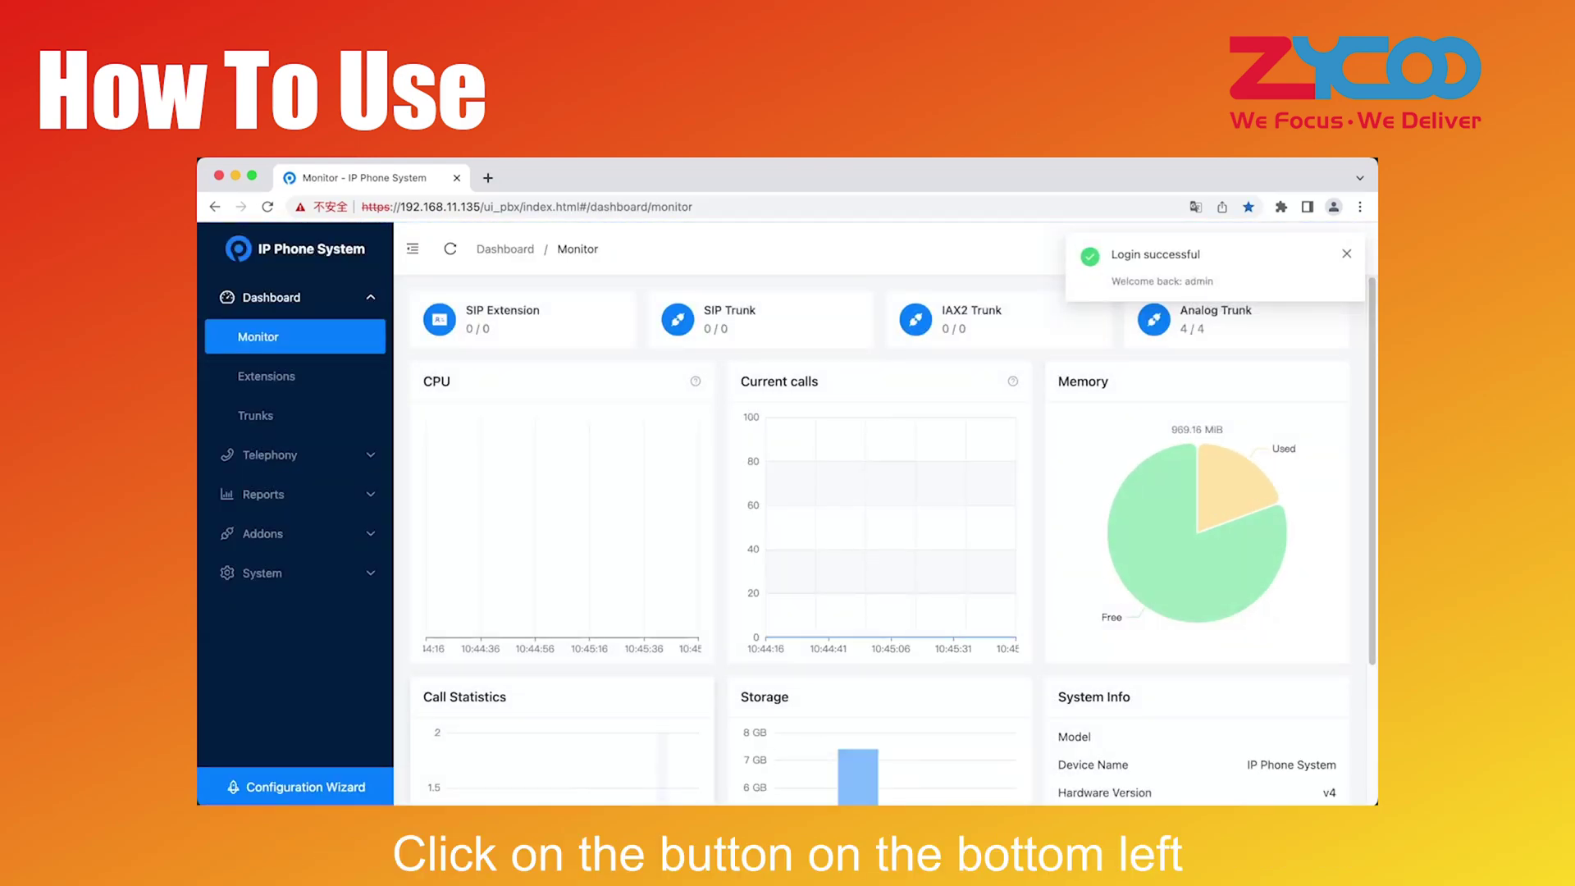
{"action": "left_click", "coordinate": [275, 781]}
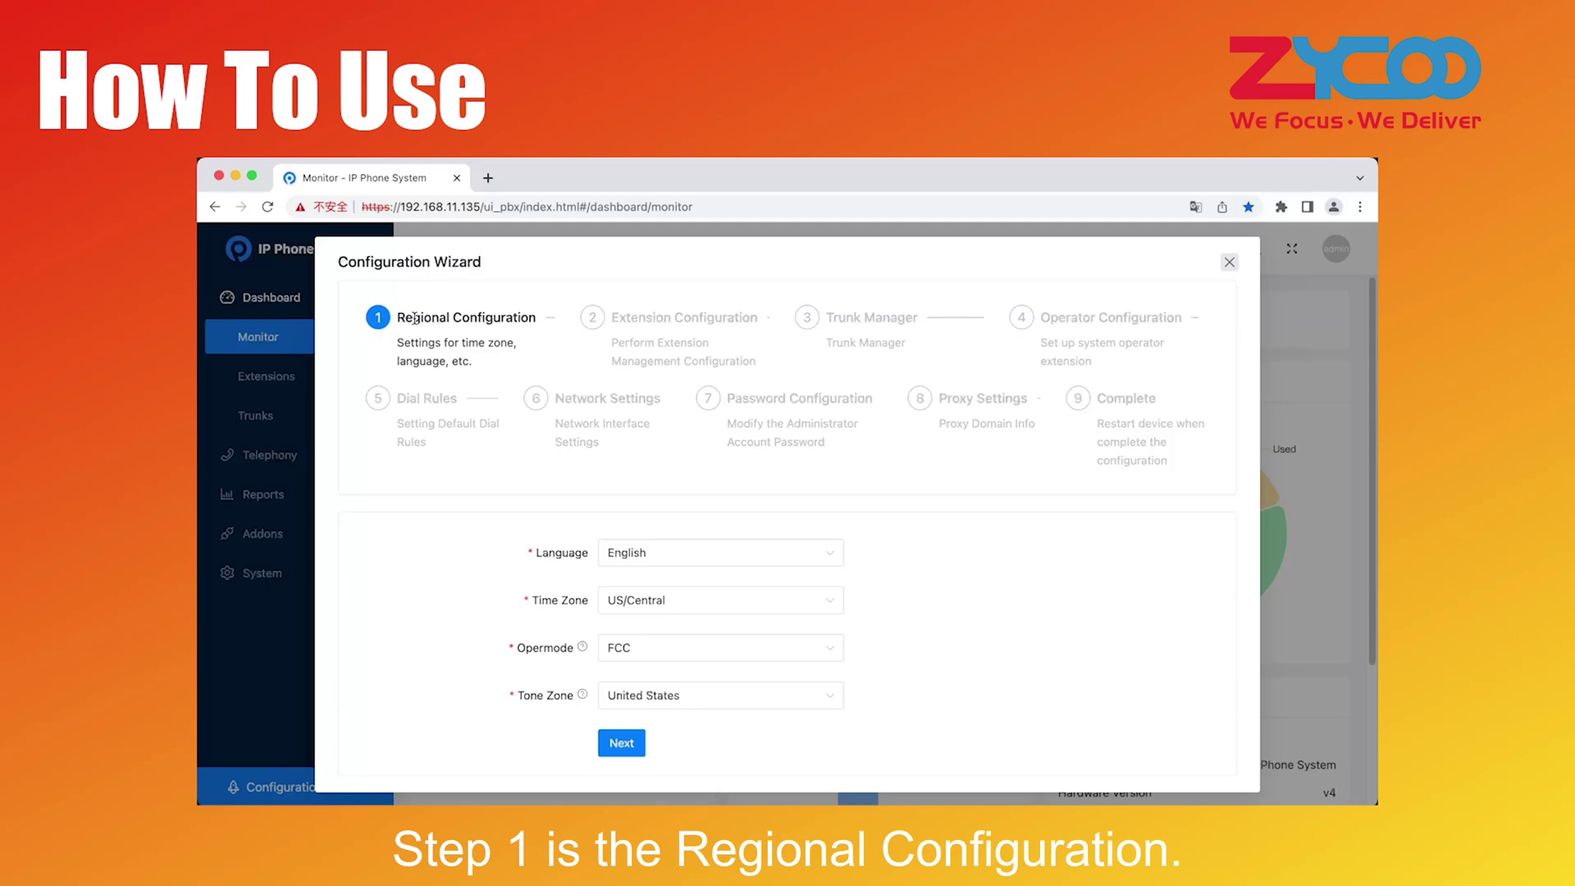
Keep the language English and set the time zone to America/New_York
{"action": "left_click_drag", "start_coordinate": [404, 317], "coordinate": [532, 319]}
{"action": "left_click", "coordinate": [498, 338]}
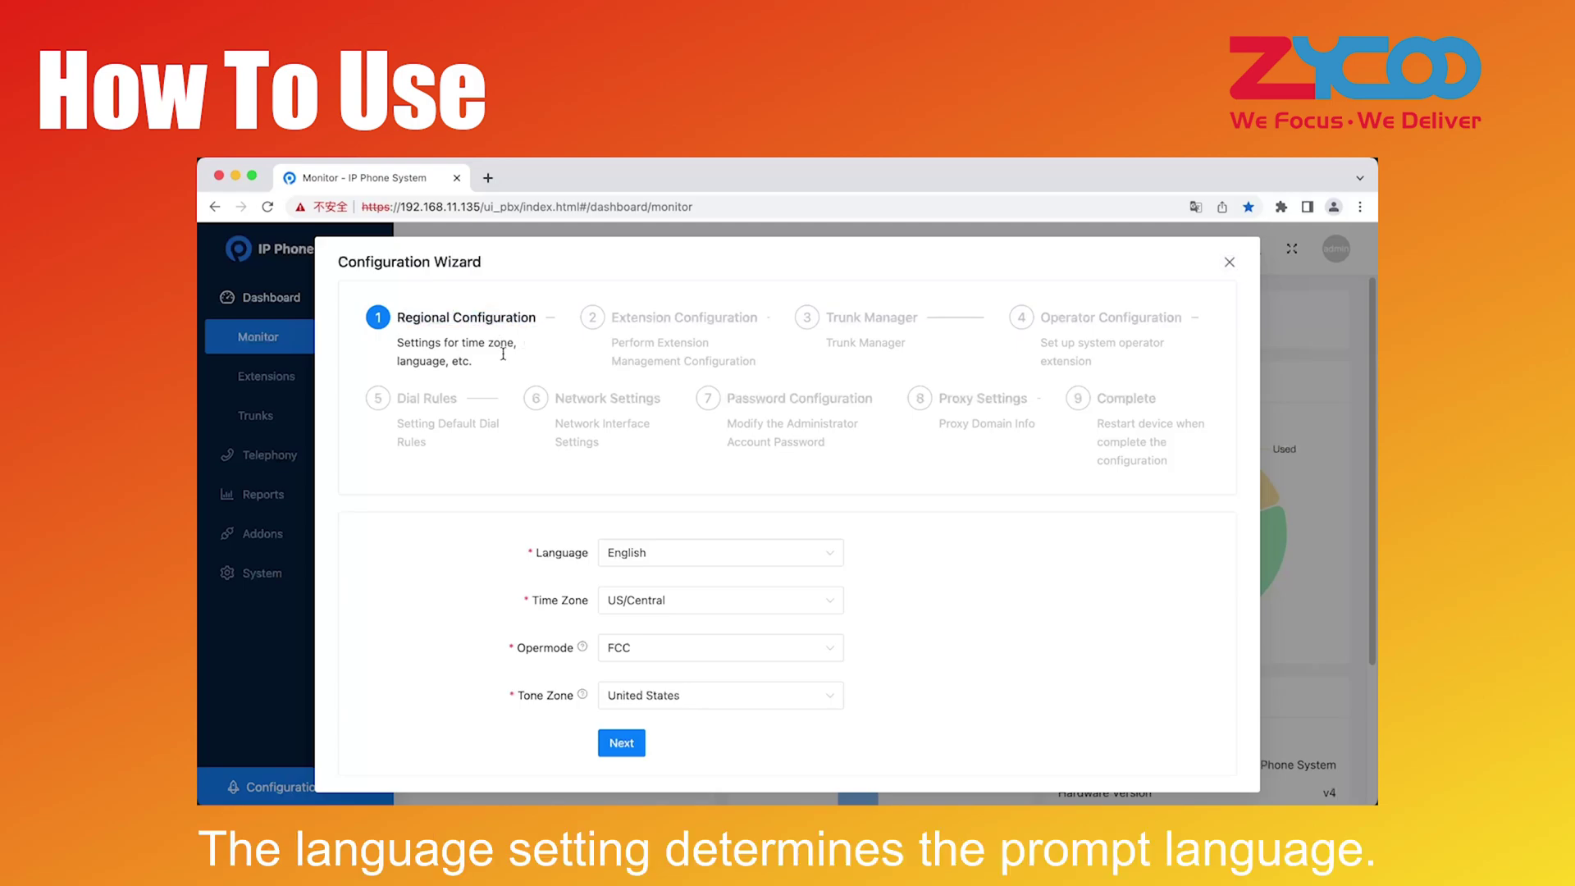
{"action": "left_click", "coordinate": [623, 556]}
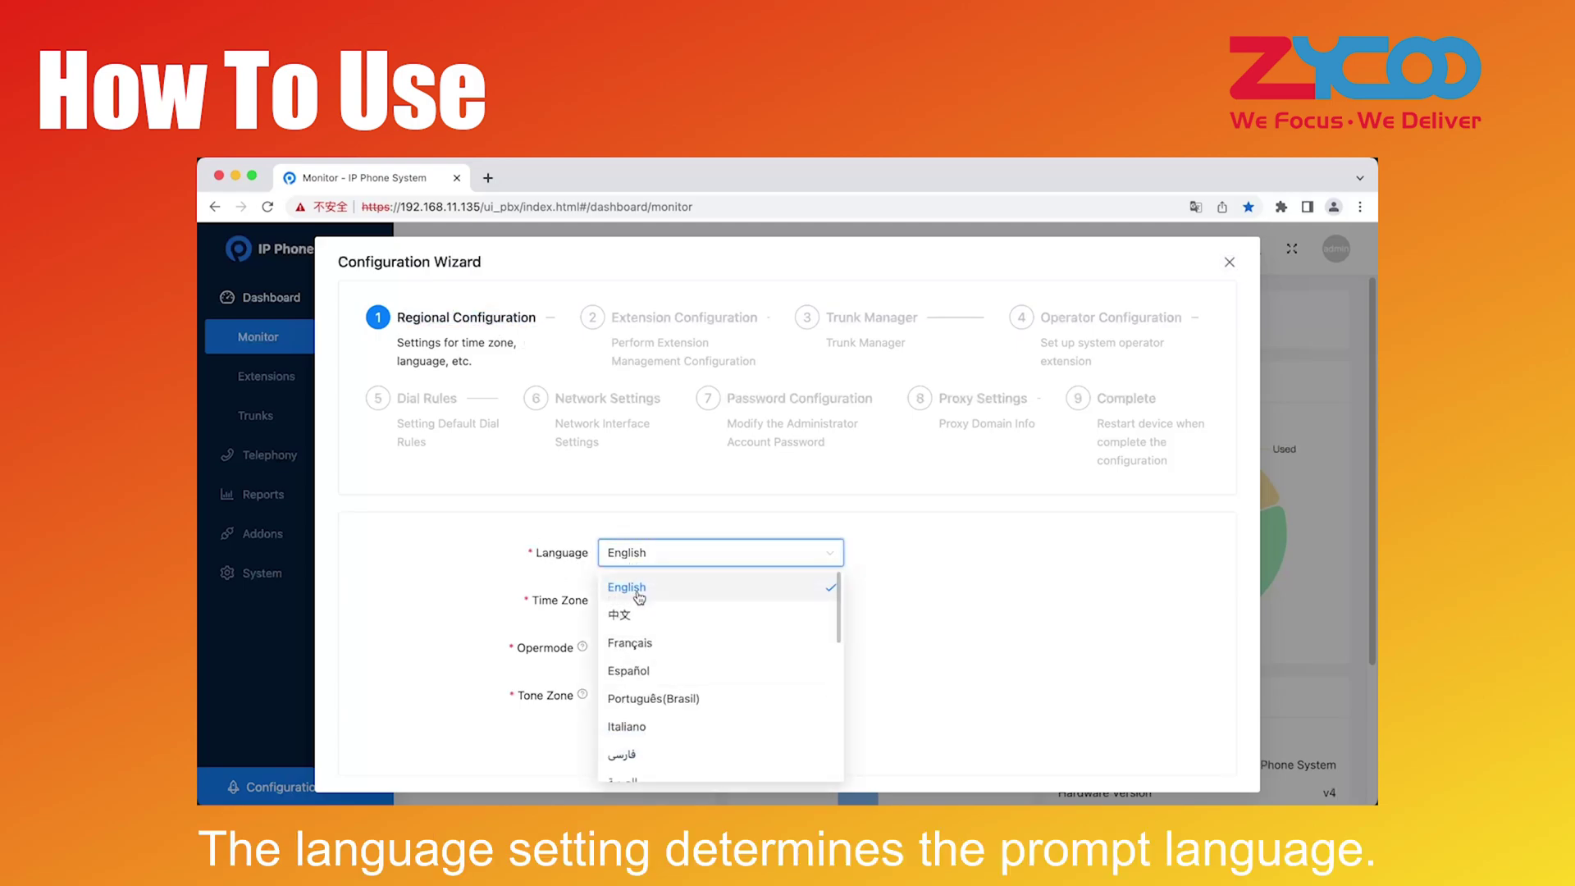
{"action": "left_click", "coordinate": [642, 588]}
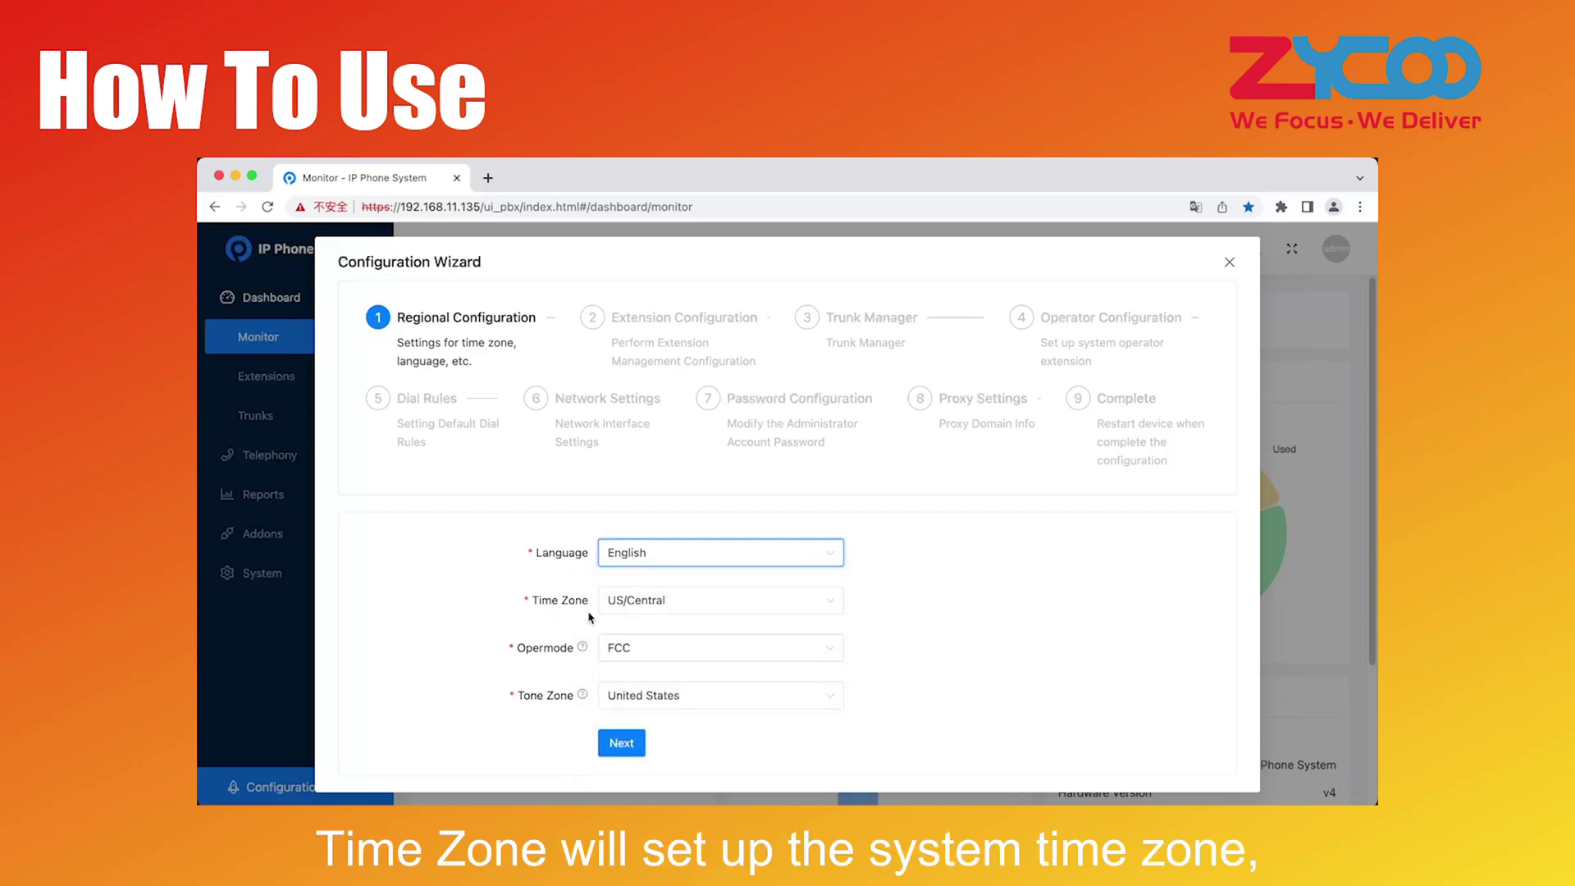
{"action": "left_click", "coordinate": [635, 612]}
{"action": "type", "text": "new"}
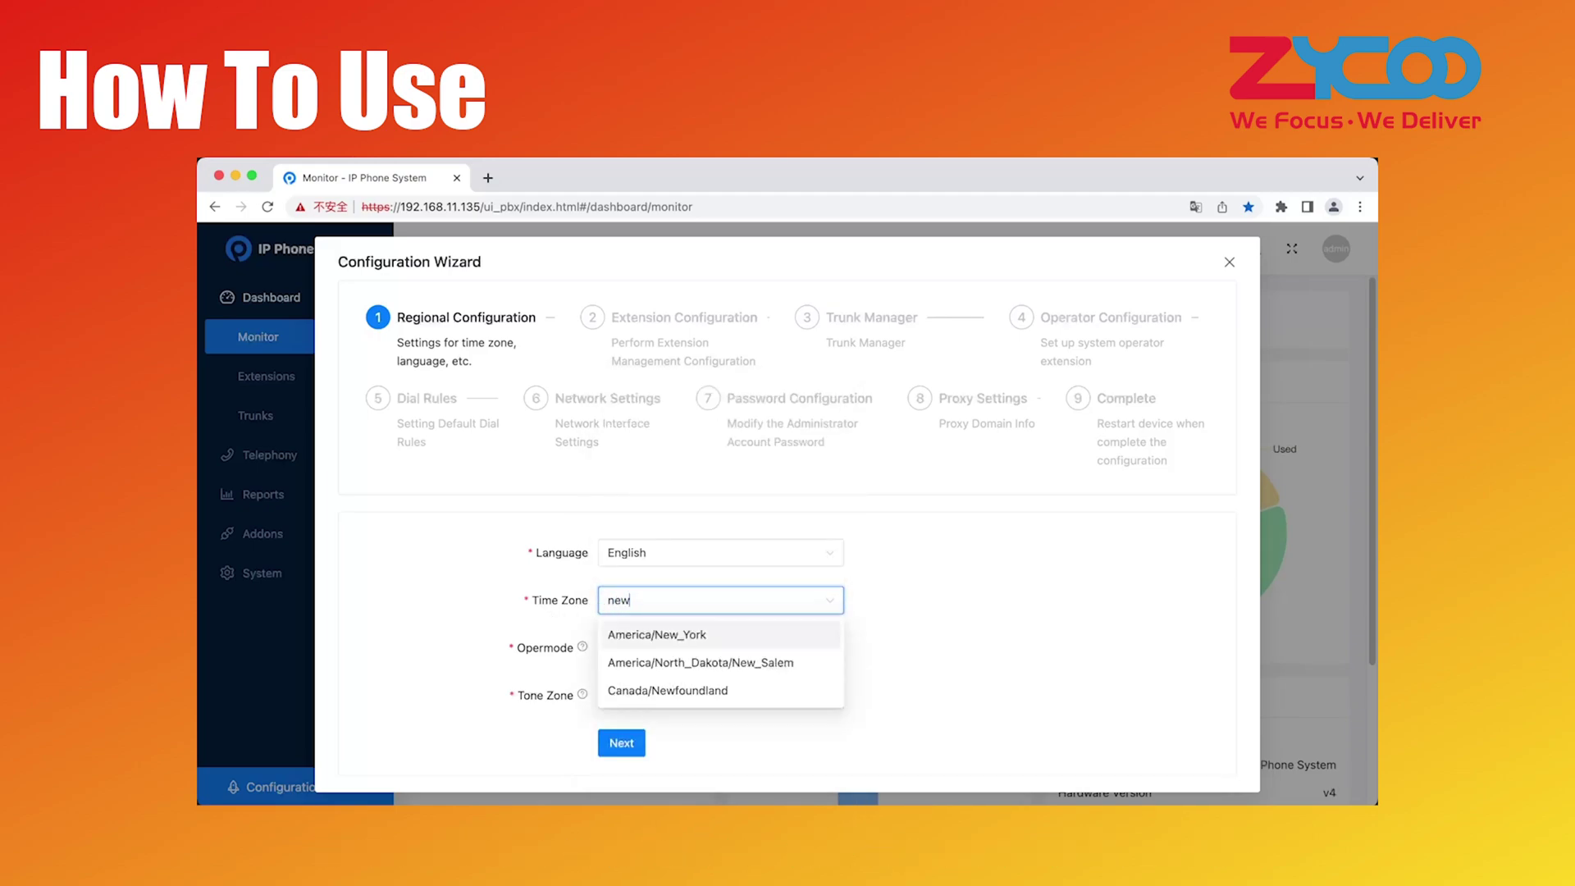
{"action": "left_click", "coordinate": [650, 633]}
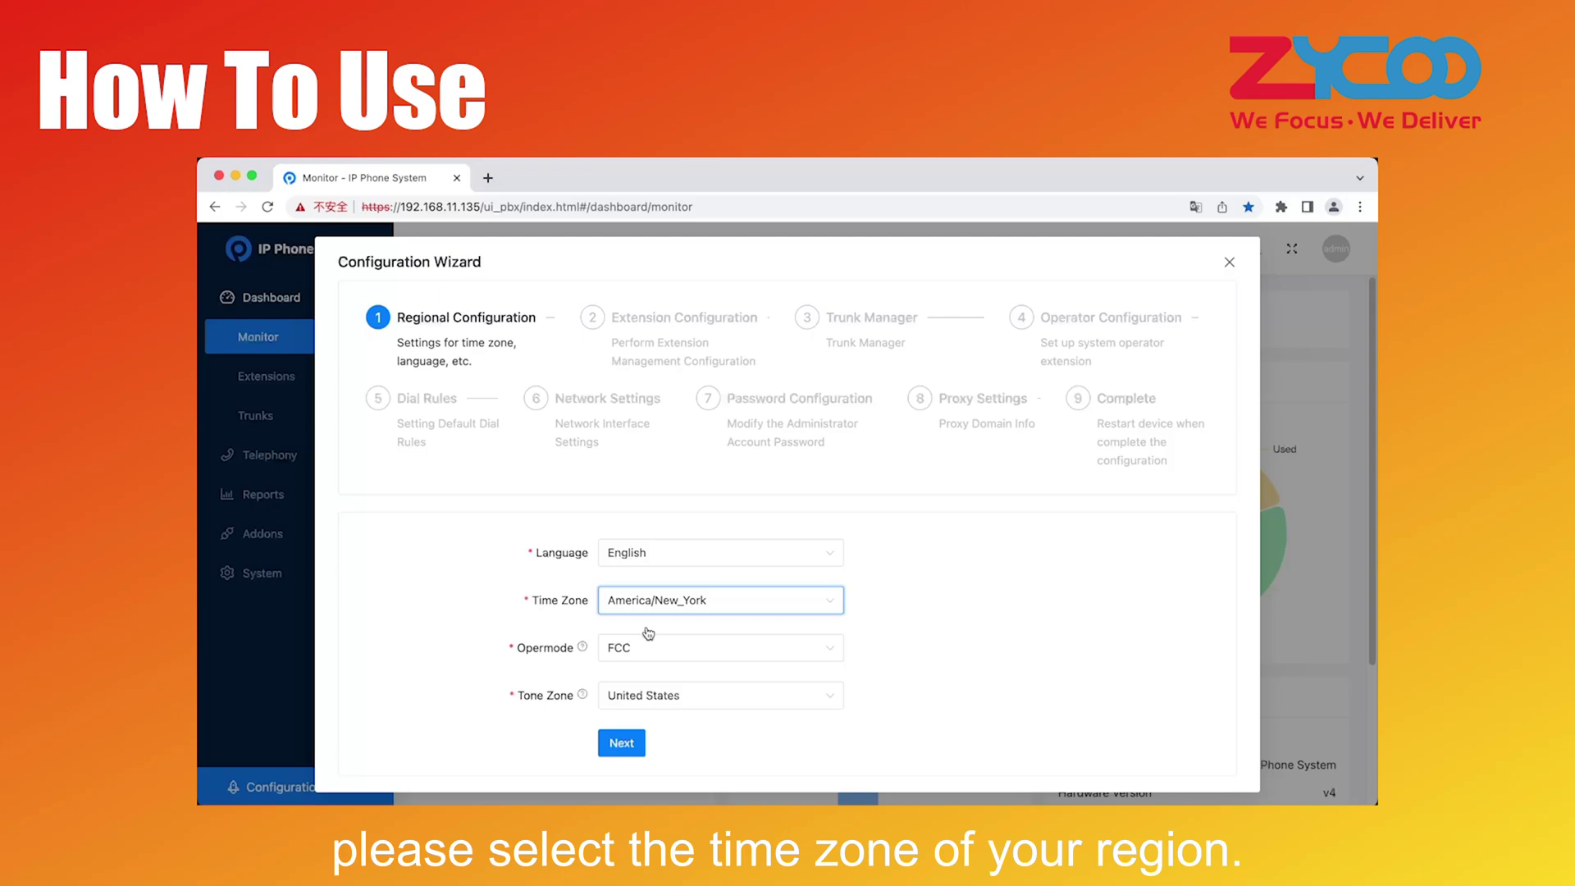
Keep Opermode FCC and Tone Zone United States, then continue to Extension Configuration
{"action": "left_click", "coordinate": [661, 650]}
{"action": "scroll", "coordinate": [655, 569], "scroll_direction": "down", "scroll_amount": 1}
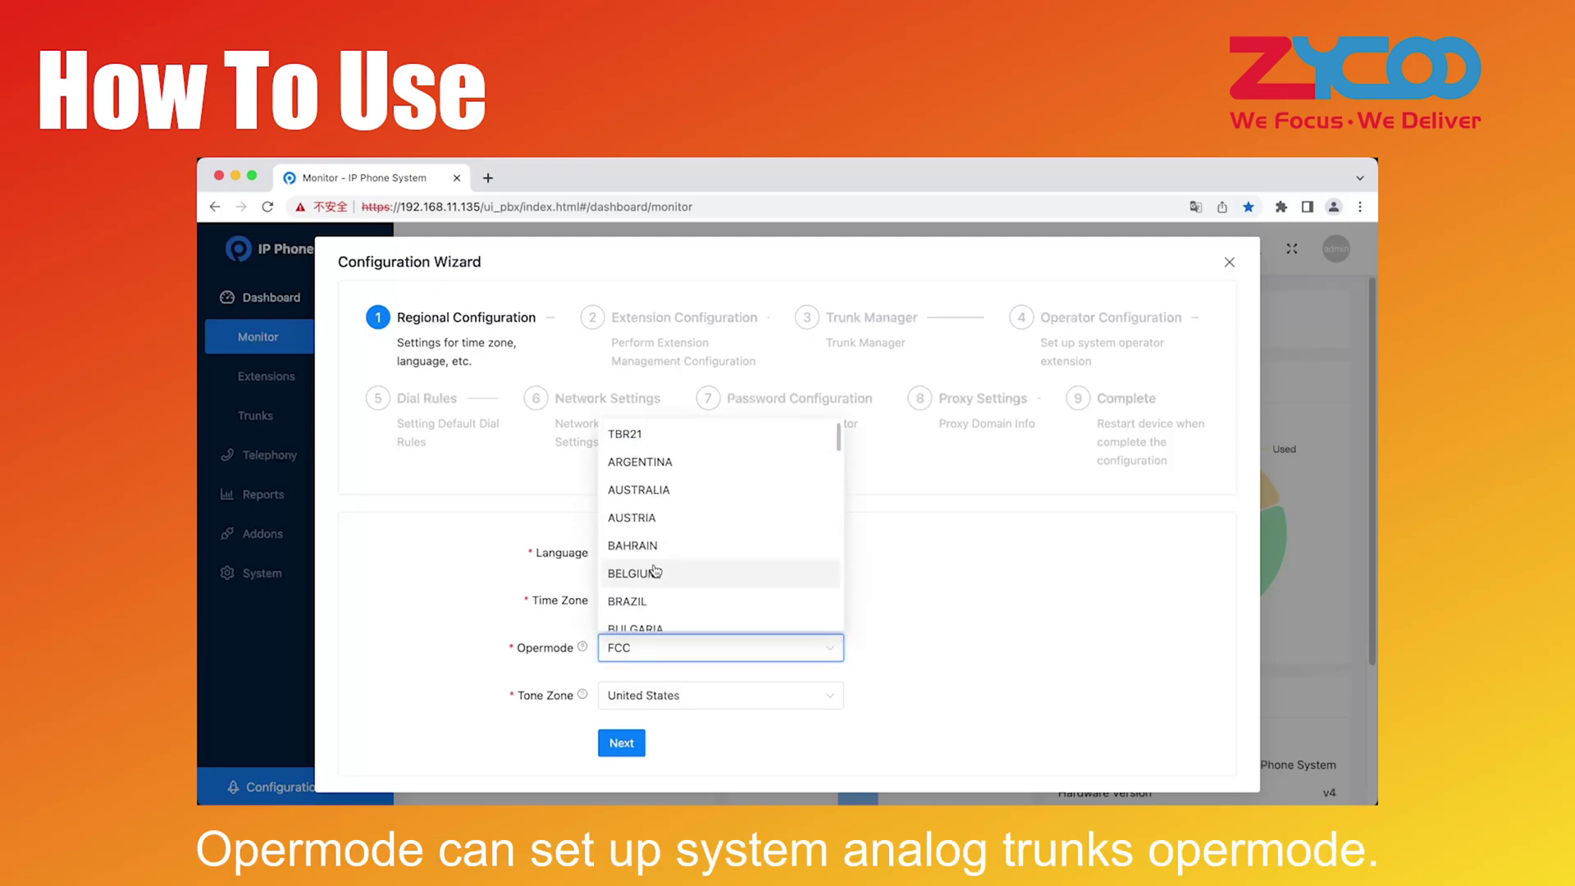
{"action": "scroll", "coordinate": [812, 492], "scroll_direction": "up", "scroll_amount": 2}
{"action": "left_click", "coordinate": [649, 447]}
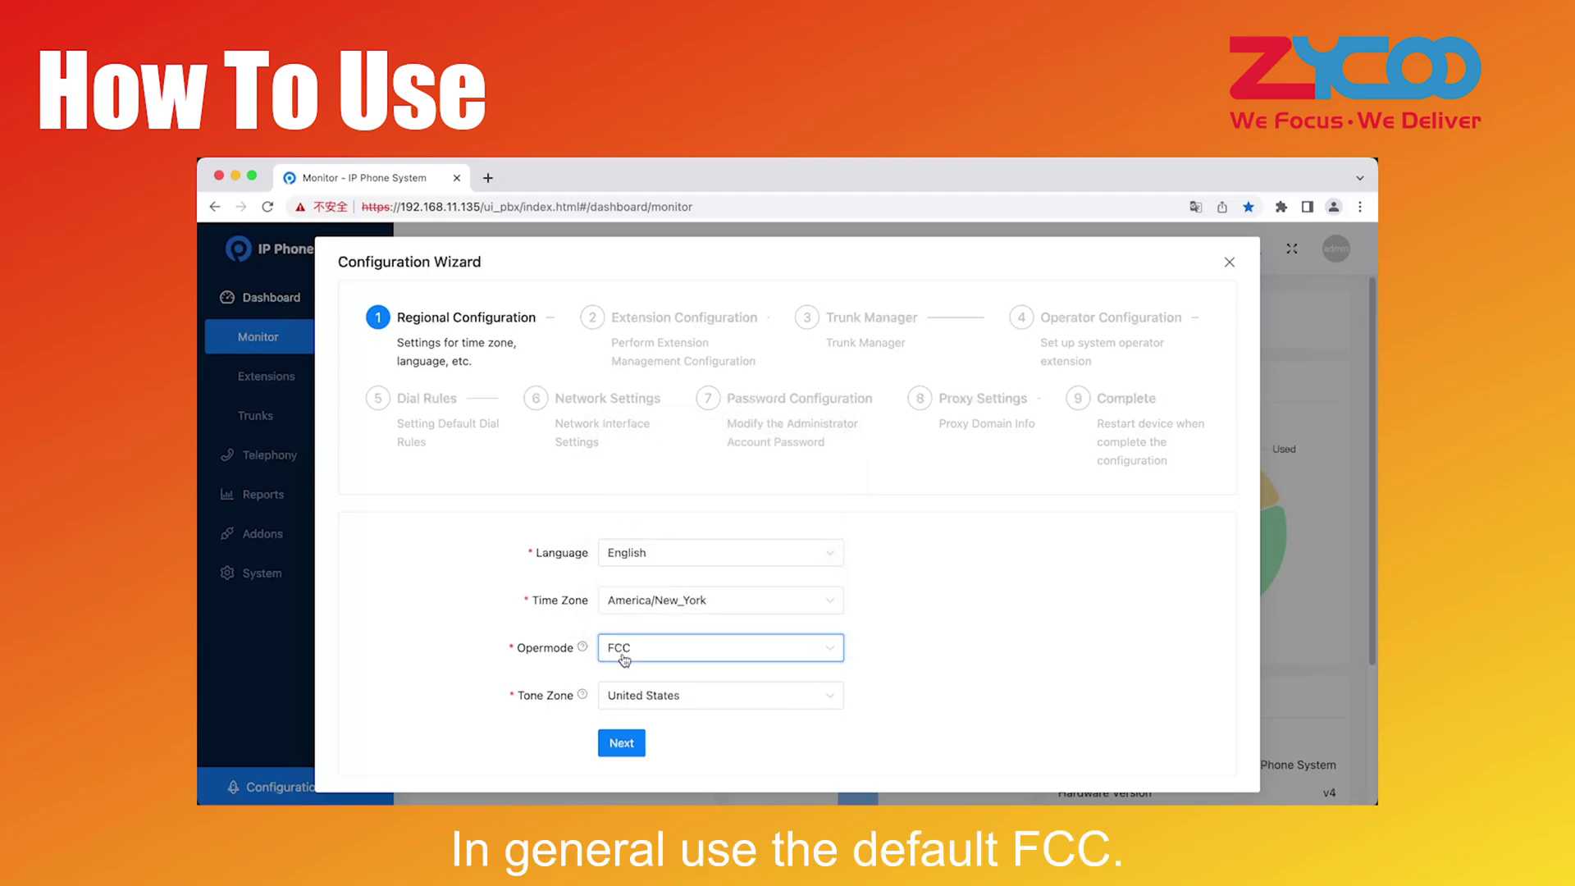
{"action": "left_click", "coordinate": [617, 695]}
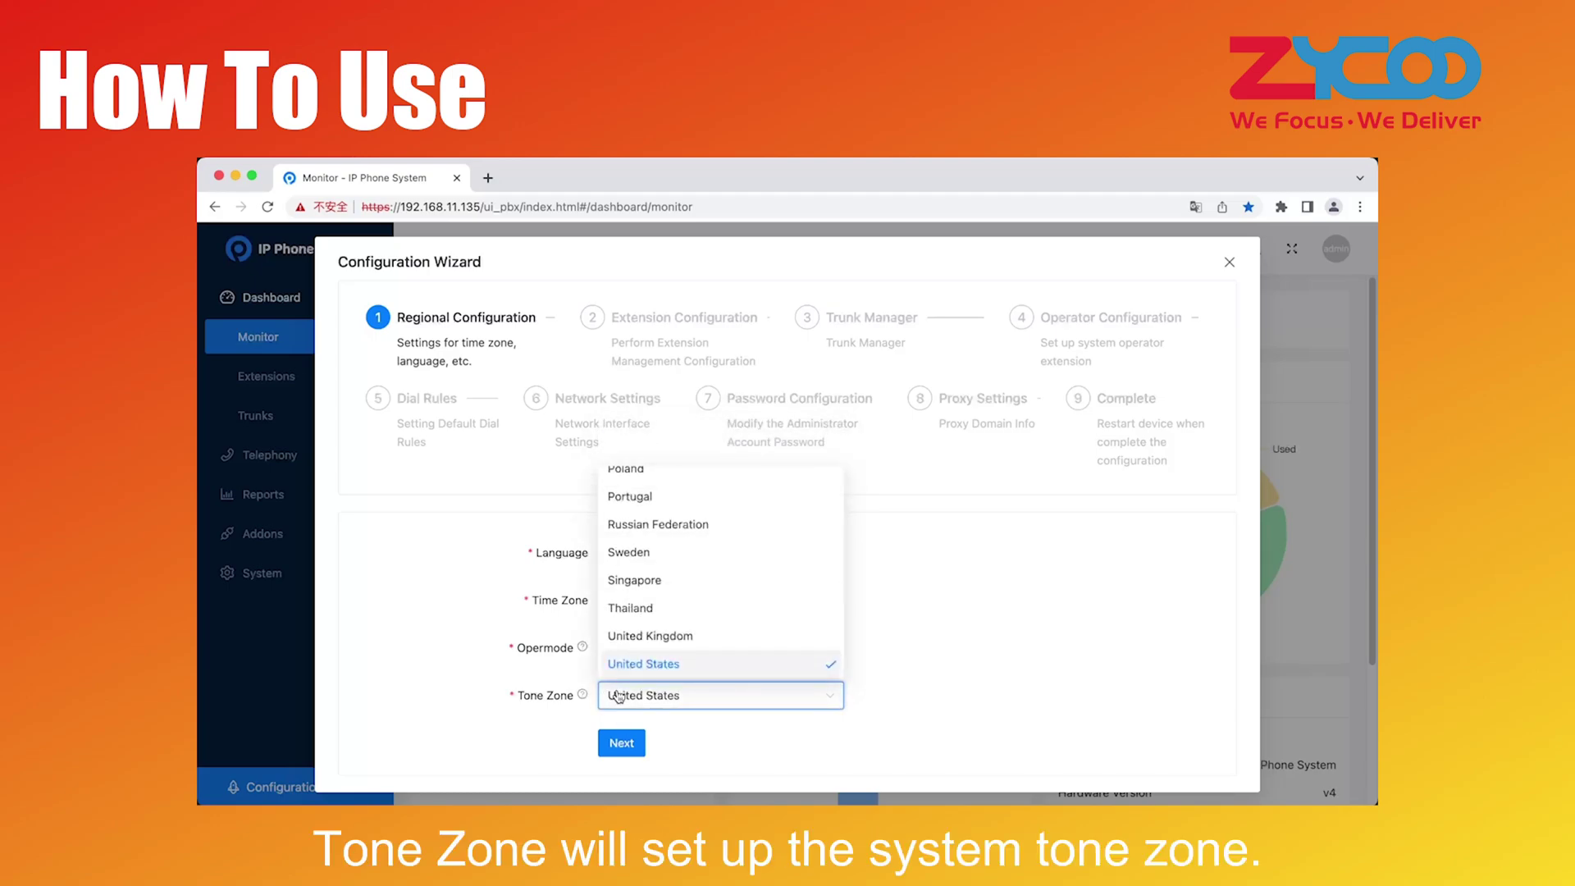
{"action": "scroll", "coordinate": [654, 635], "scroll_direction": "down", "scroll_amount": 3}
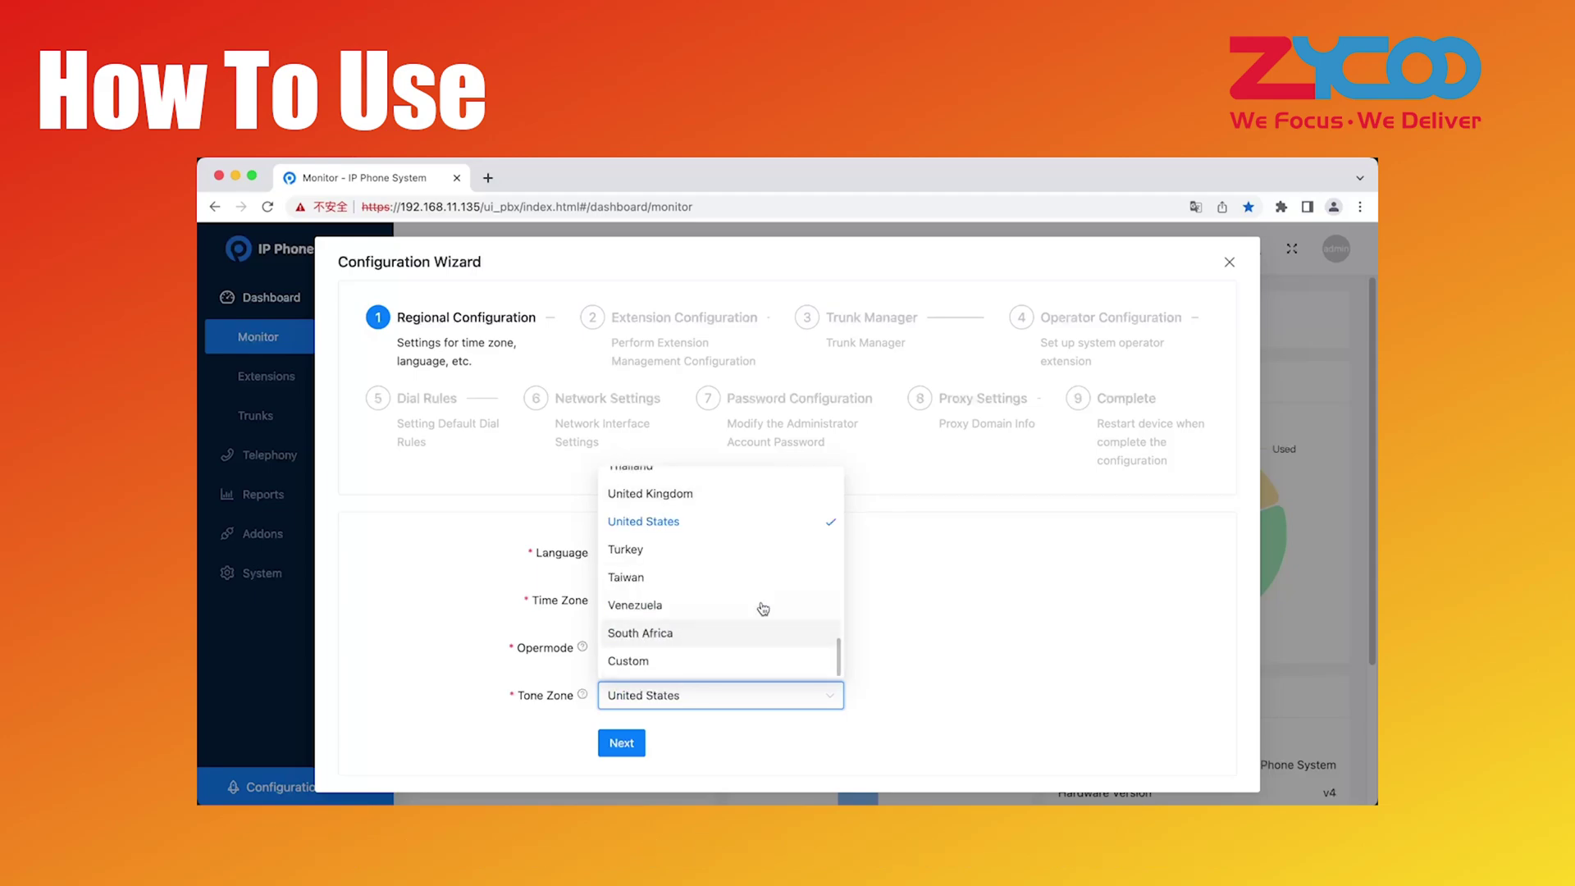
{"action": "left_click", "coordinate": [666, 529]}
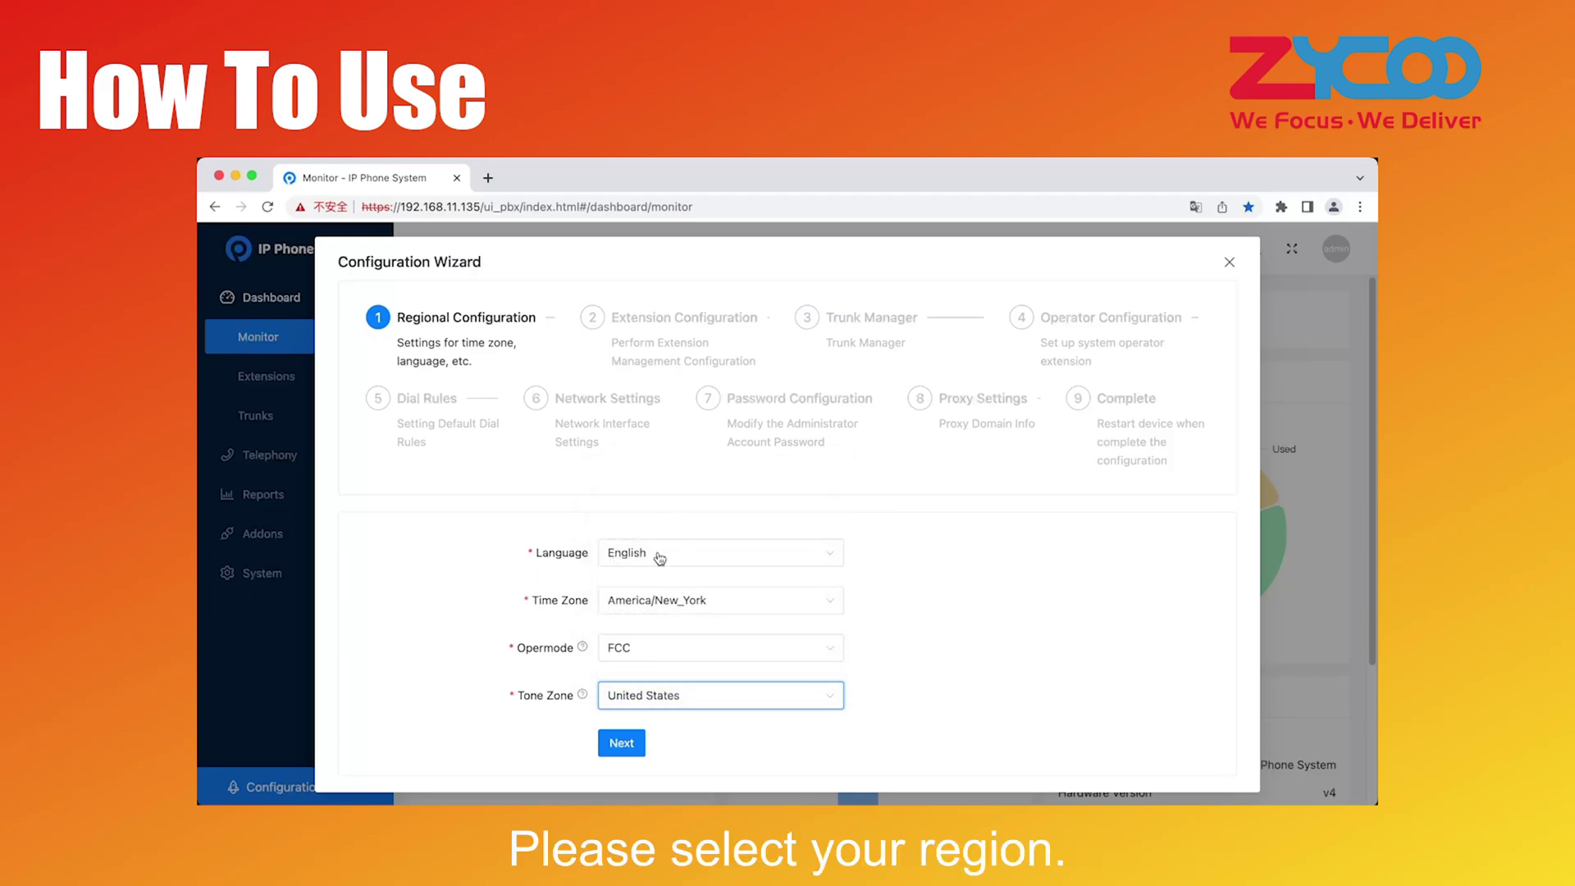
{"action": "left_click", "coordinate": [618, 754]}
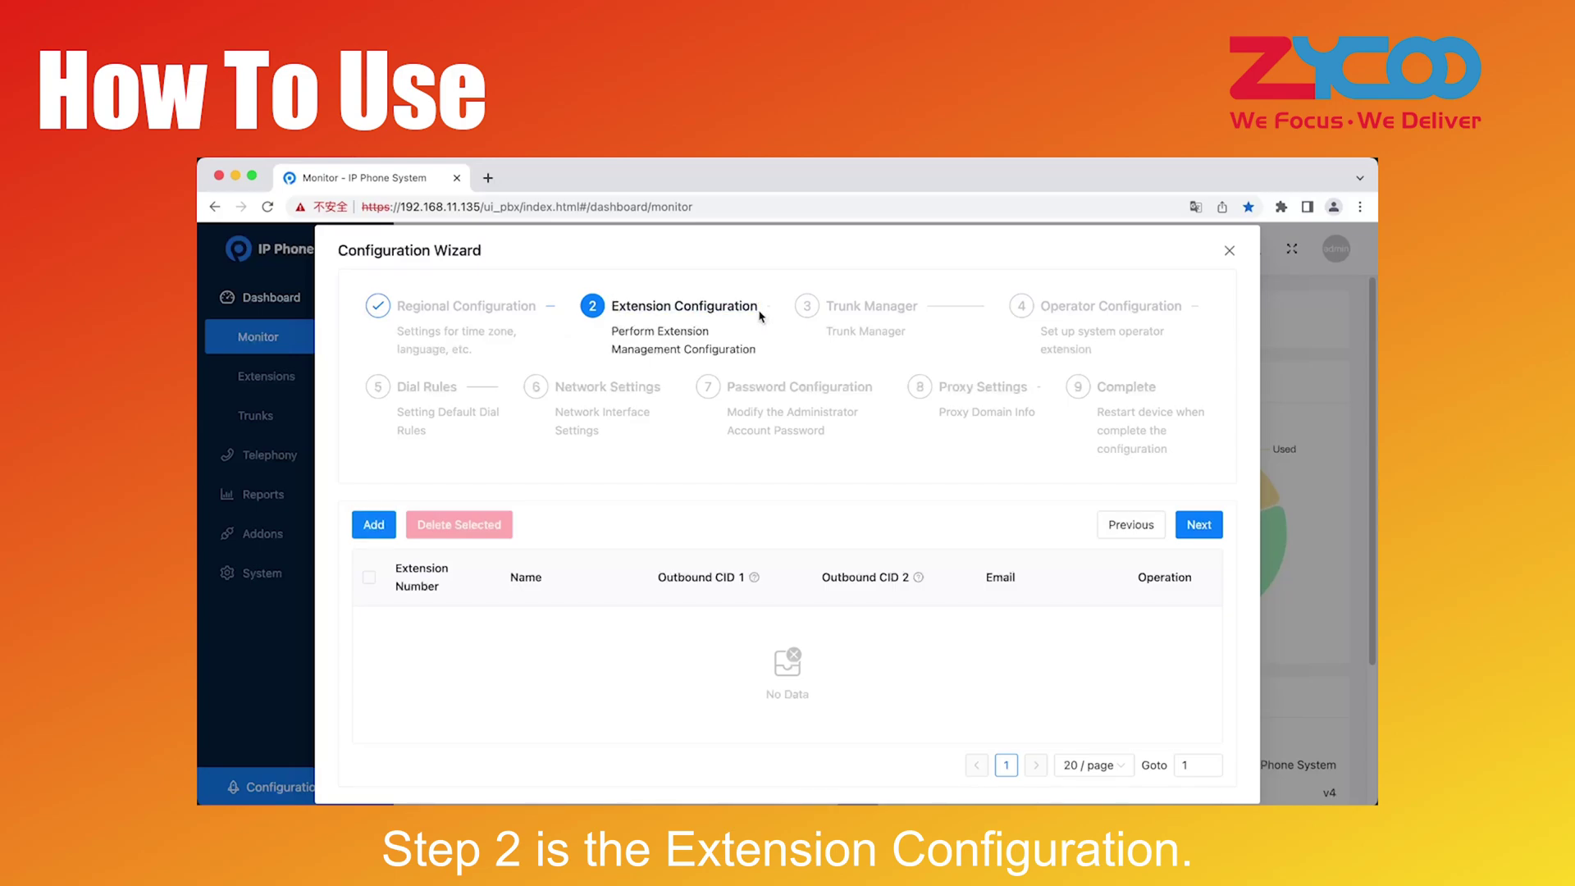
Bulk-add three extensions starting at 100 (100, 101, 102) with a shared password
{"action": "left_click", "coordinate": [373, 525]}
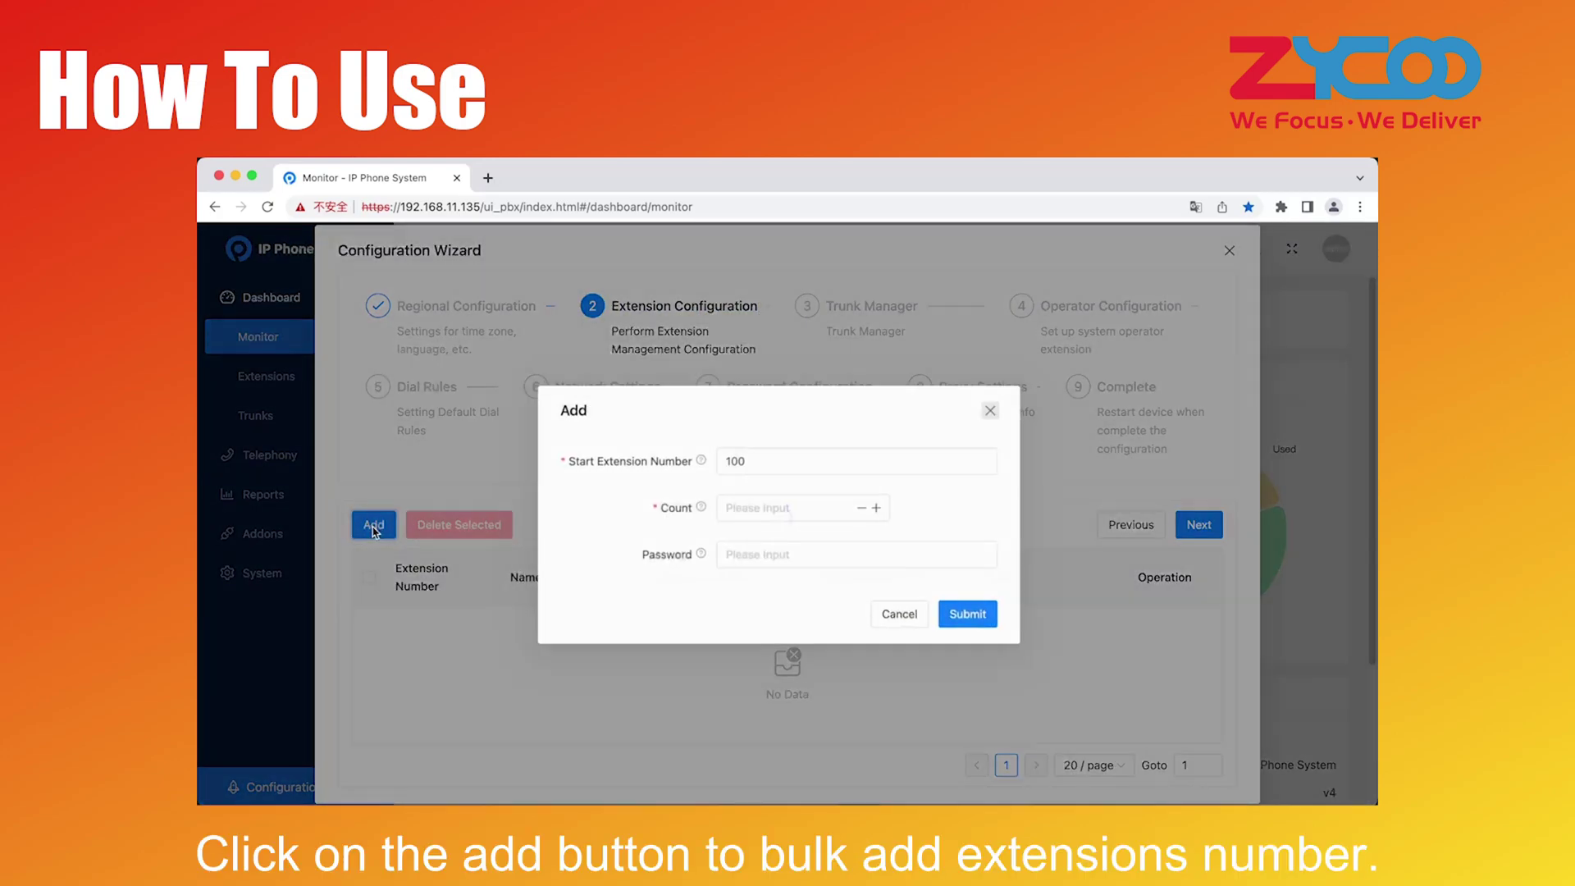
{"action": "double_click", "coordinate": [802, 464]}
{"action": "type", "text": "100"}
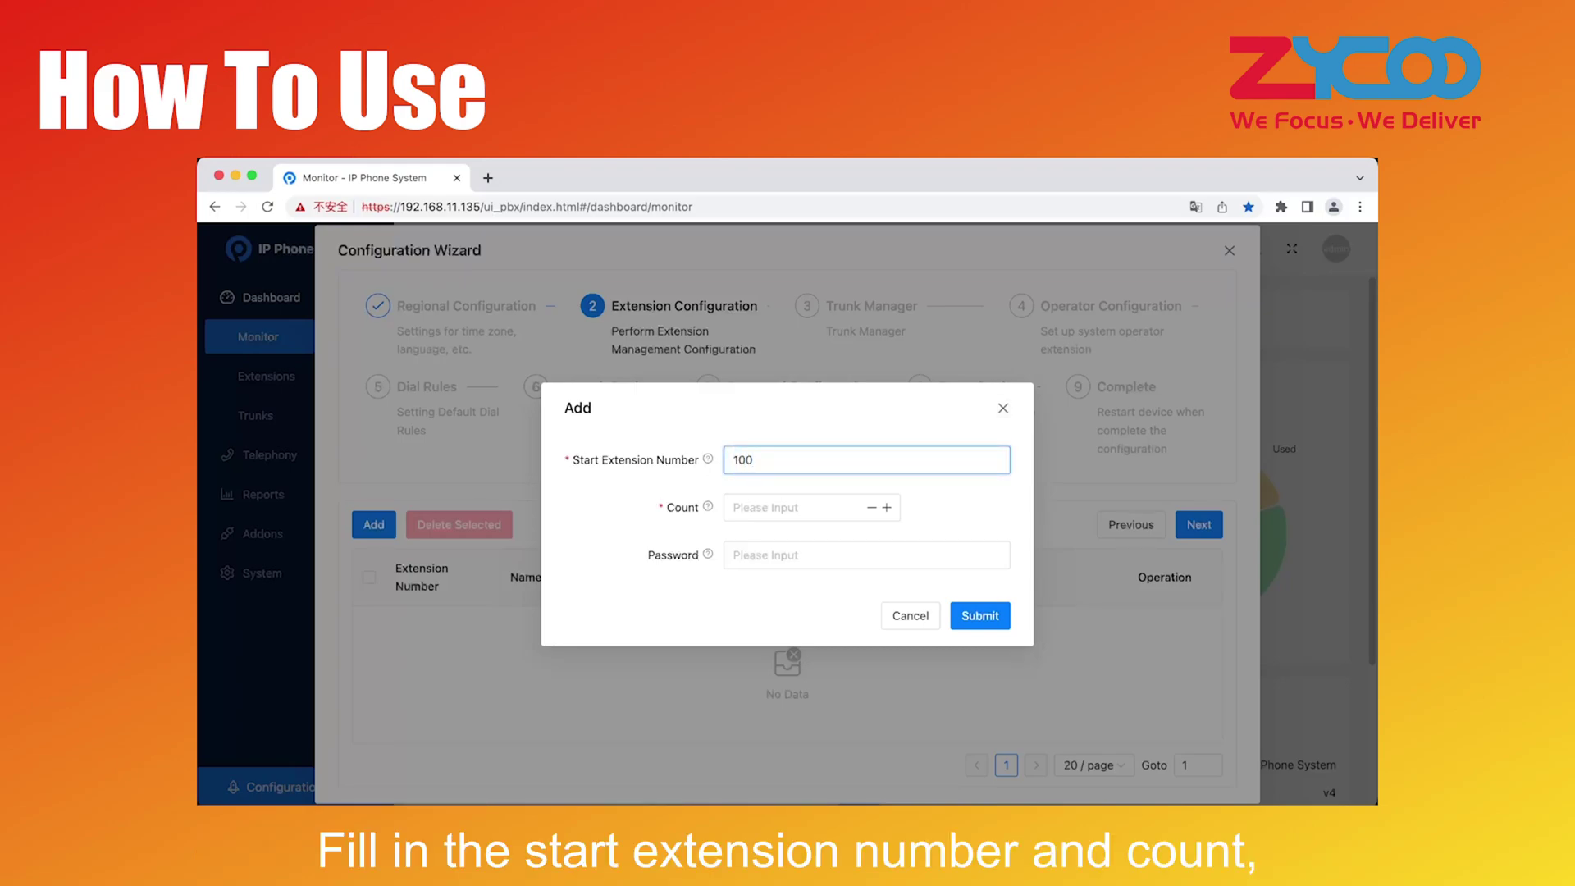
{"action": "mouse_move", "coordinate": [708, 510]}
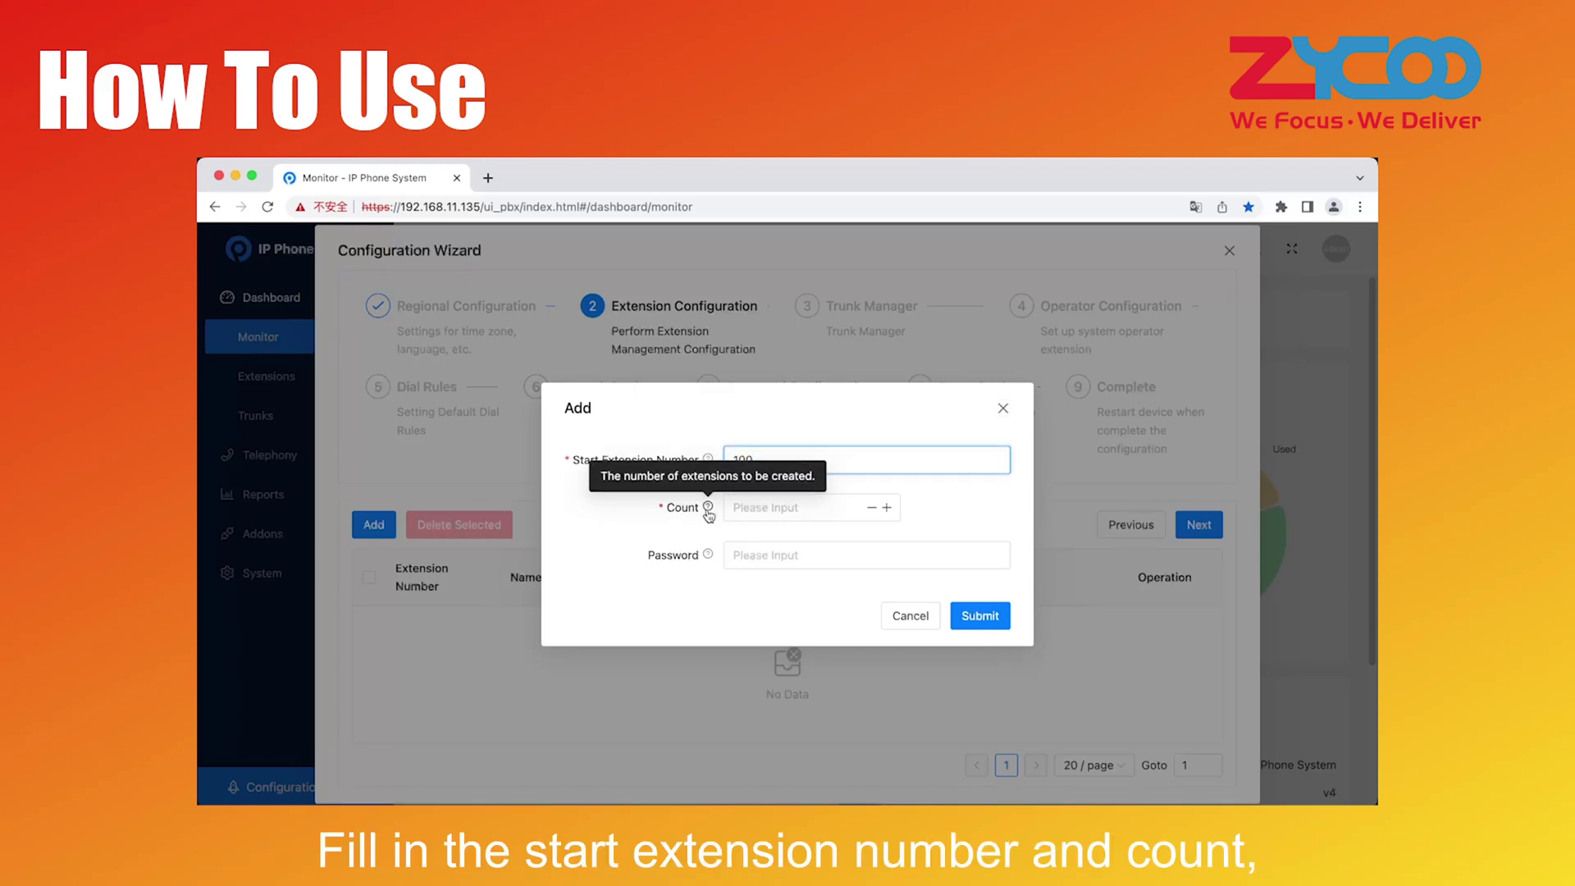
{"action": "key", "text": "Tab"}
{"action": "type", "text": "3"}
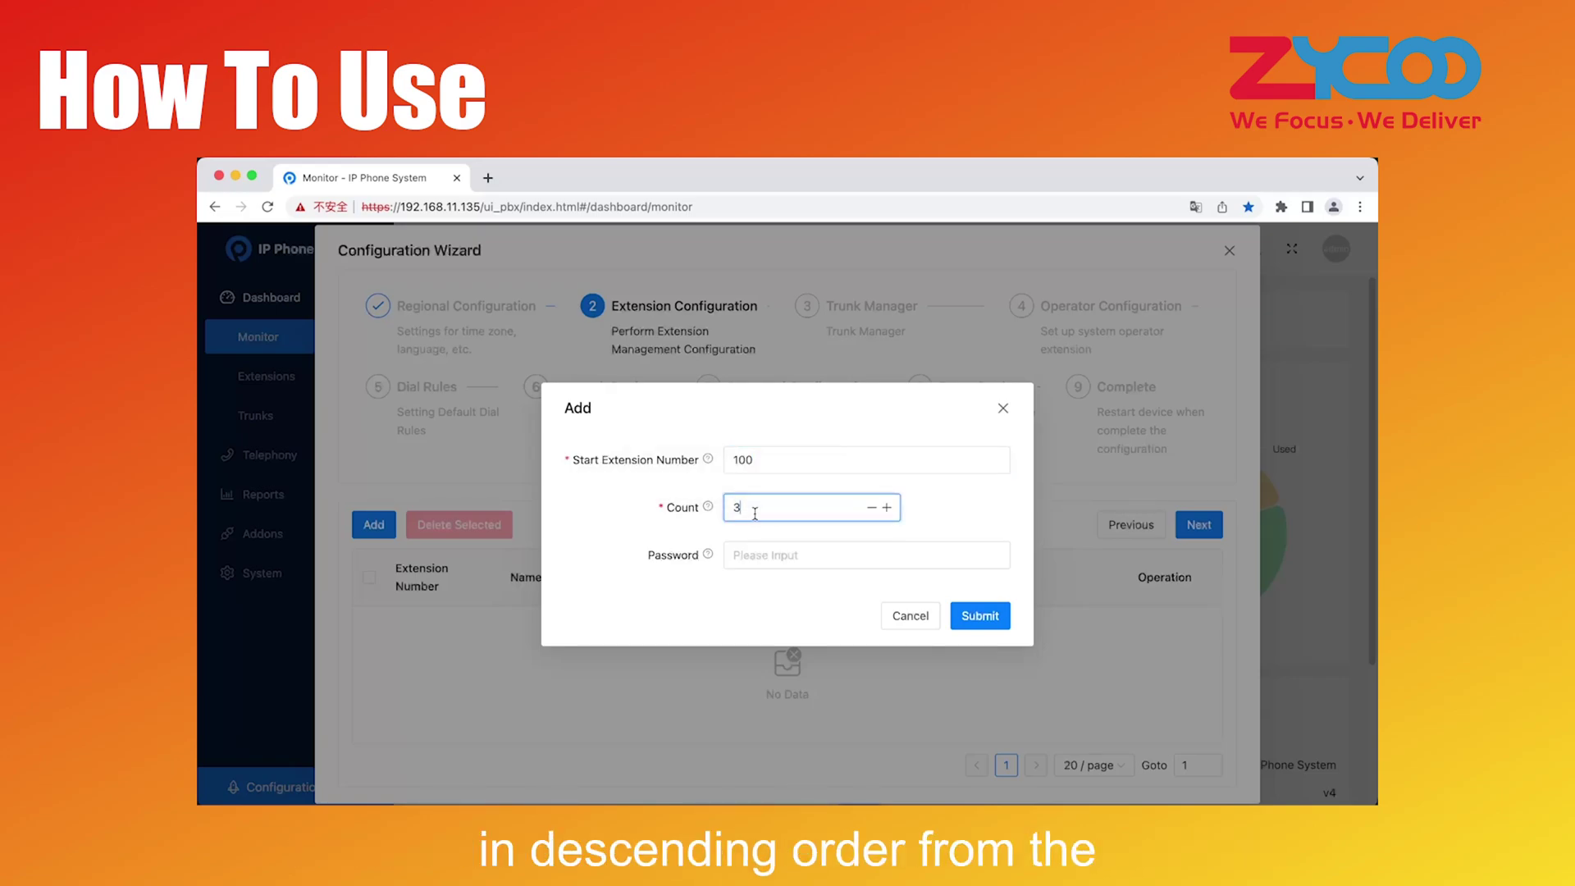
{"action": "mouse_move", "coordinate": [709, 556]}
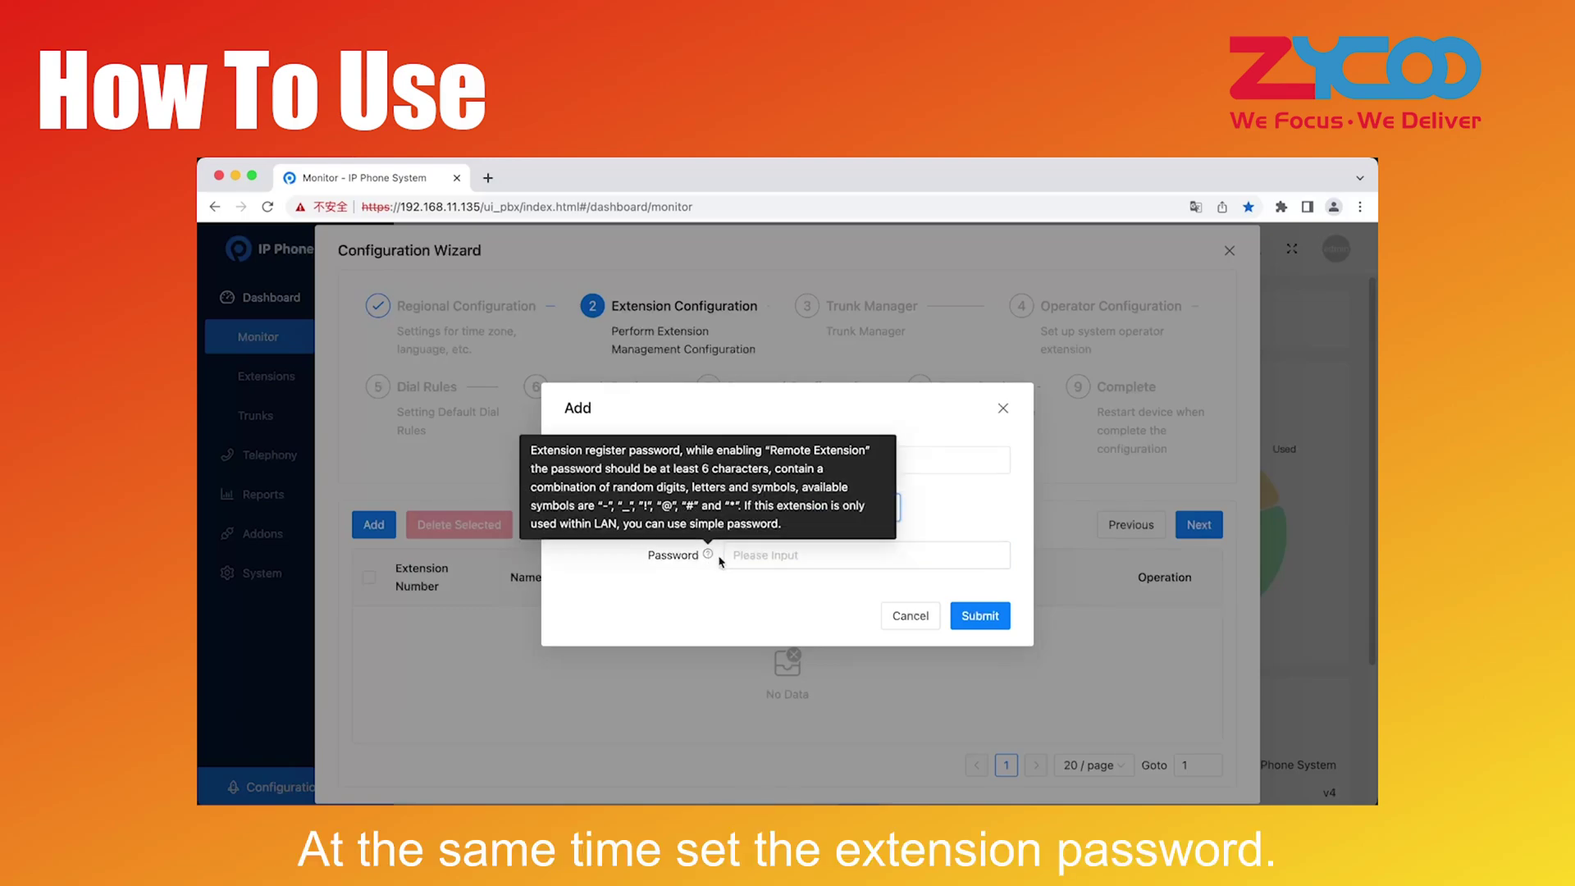
{"action": "left_click", "coordinate": [740, 557]}
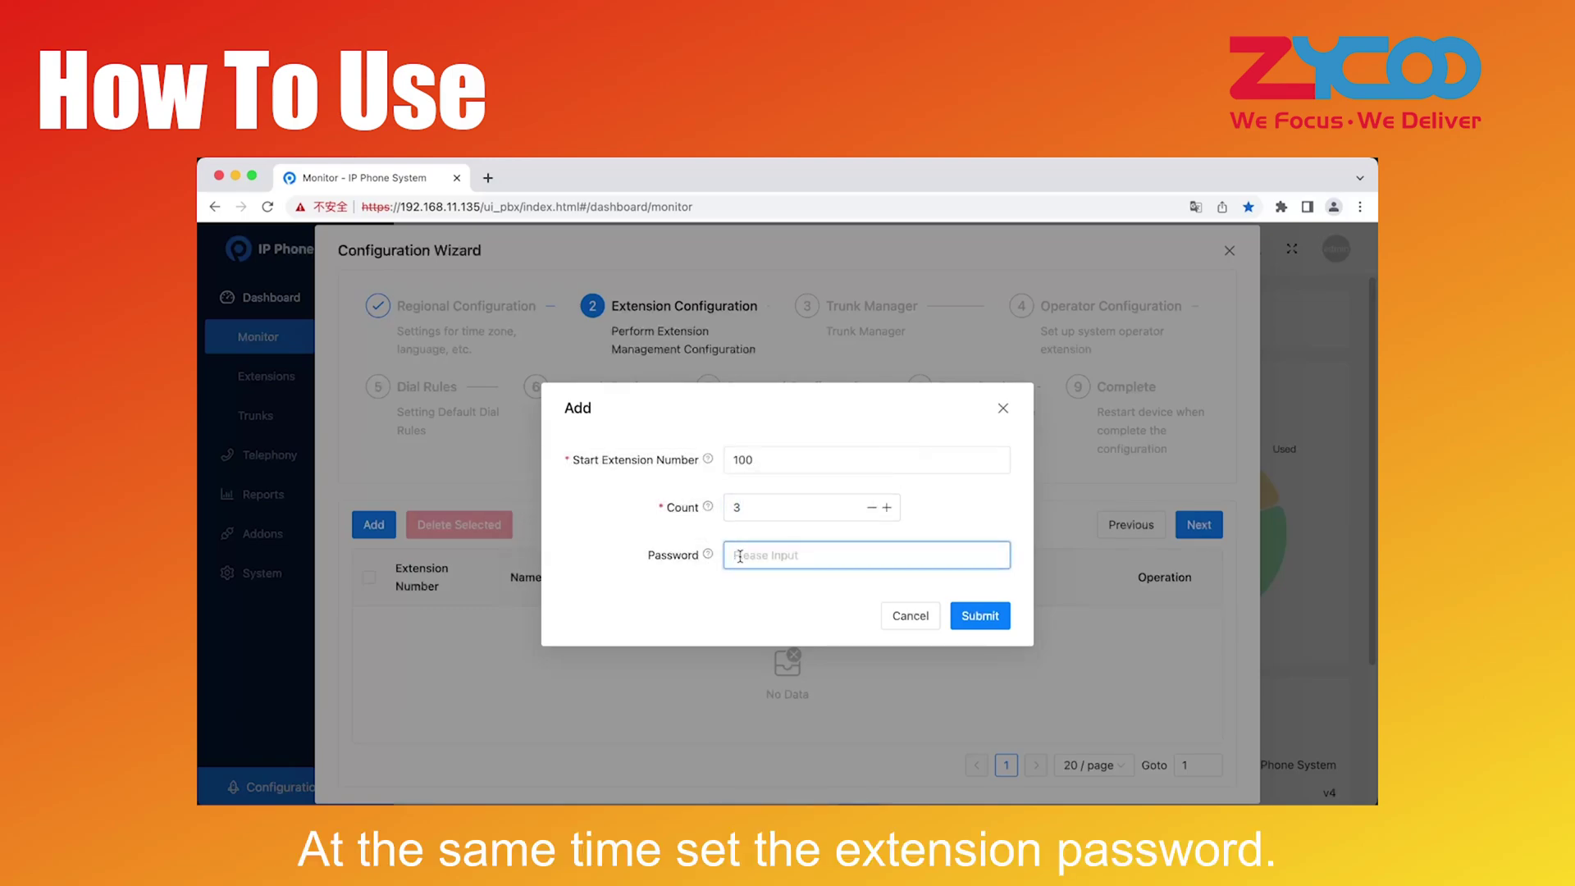
{"action": "type", "text": "ZY"}
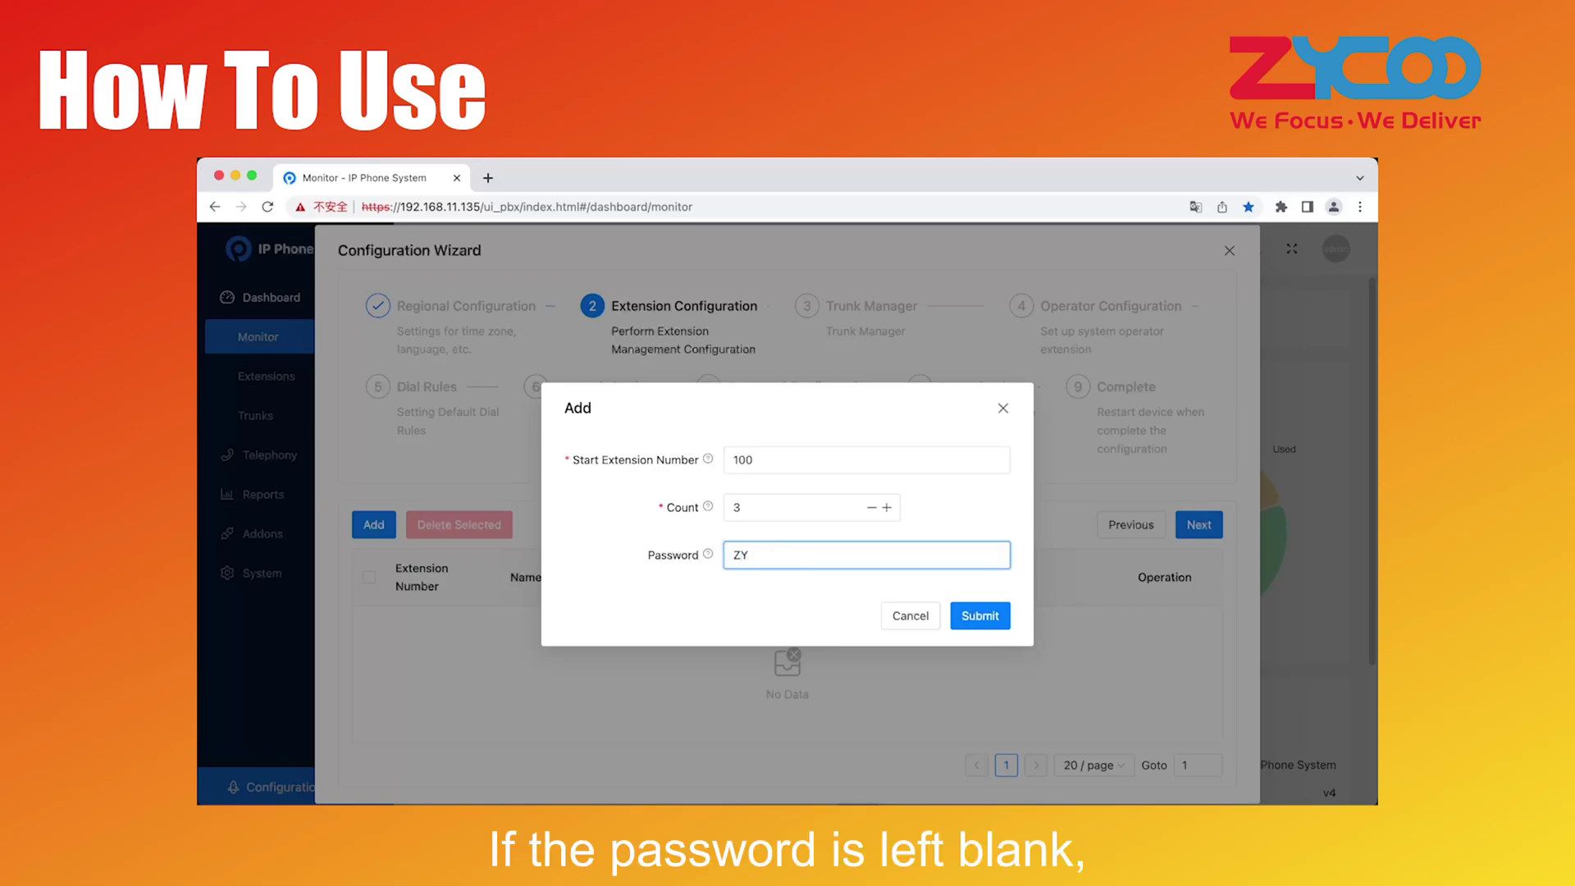
{"action": "key", "text": "BackSpace"}
{"action": "key", "text": "BackSpace"}
{"action": "type", "text": "zycoo"}
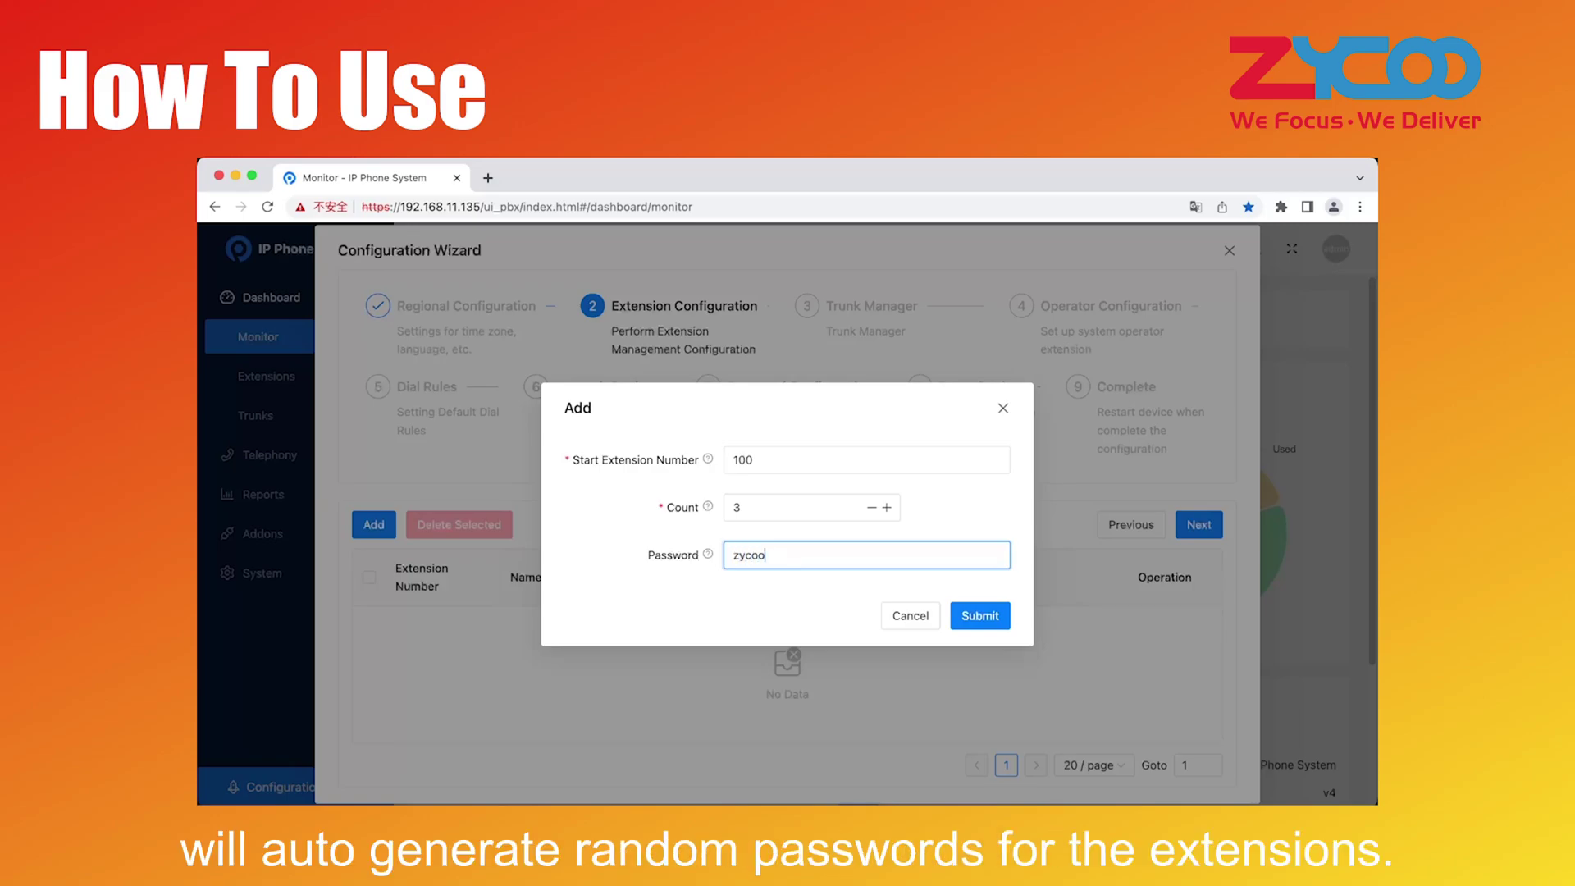
{"action": "left_click", "coordinate": [974, 616]}
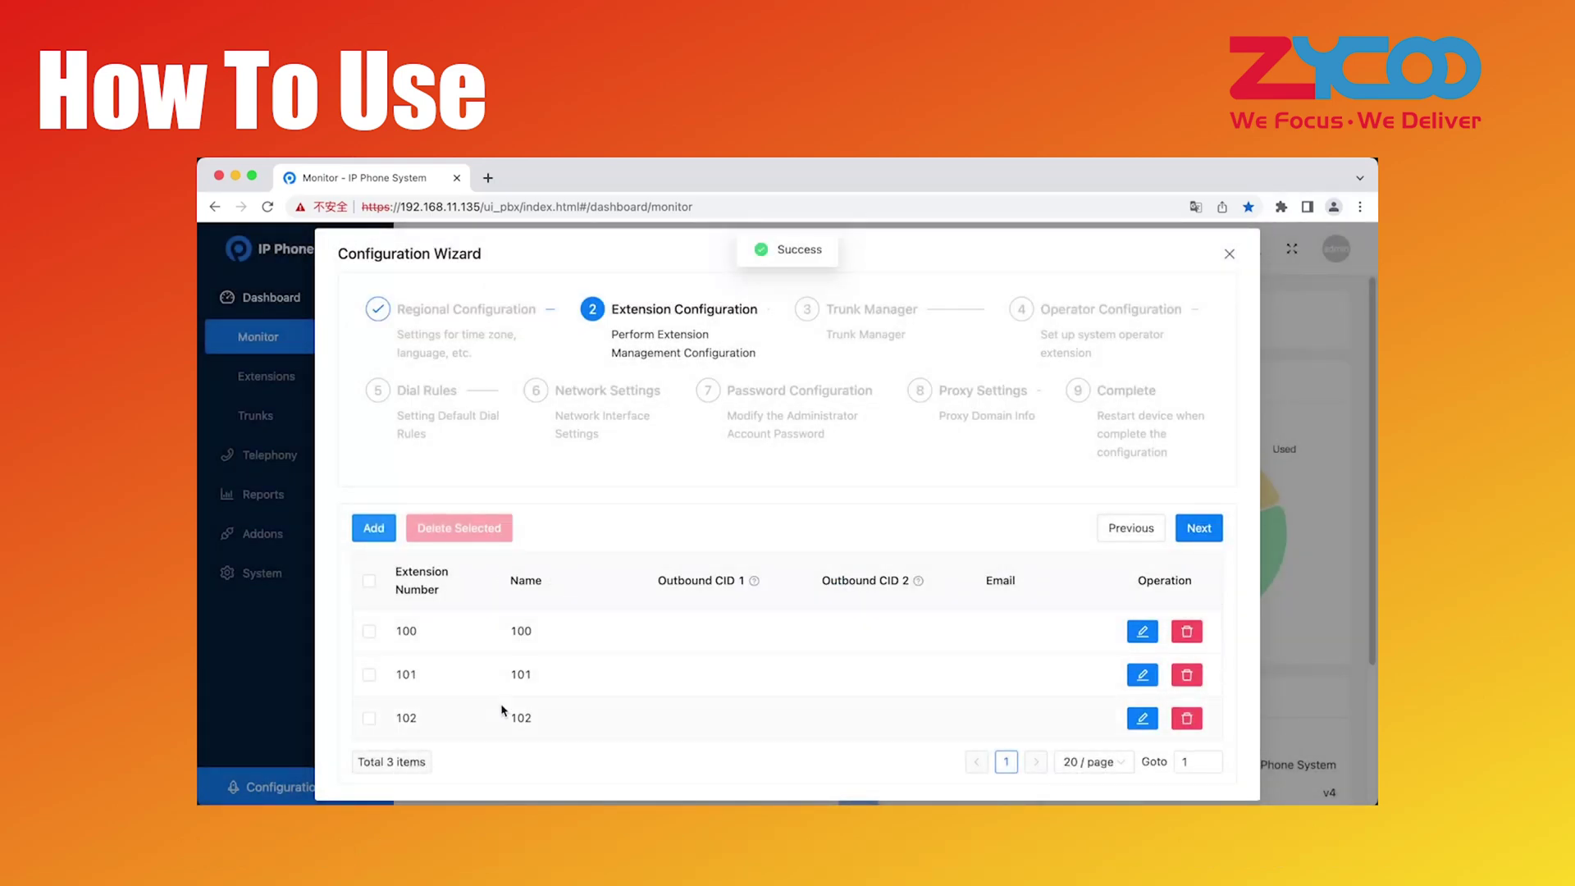
In Trunk Manager, start a new trunk, compare Server Mode, and settle on Client Mode
{"action": "left_click", "coordinate": [1181, 533]}
{"action": "left_click_drag", "start_coordinate": [825, 315], "coordinate": [919, 316]}
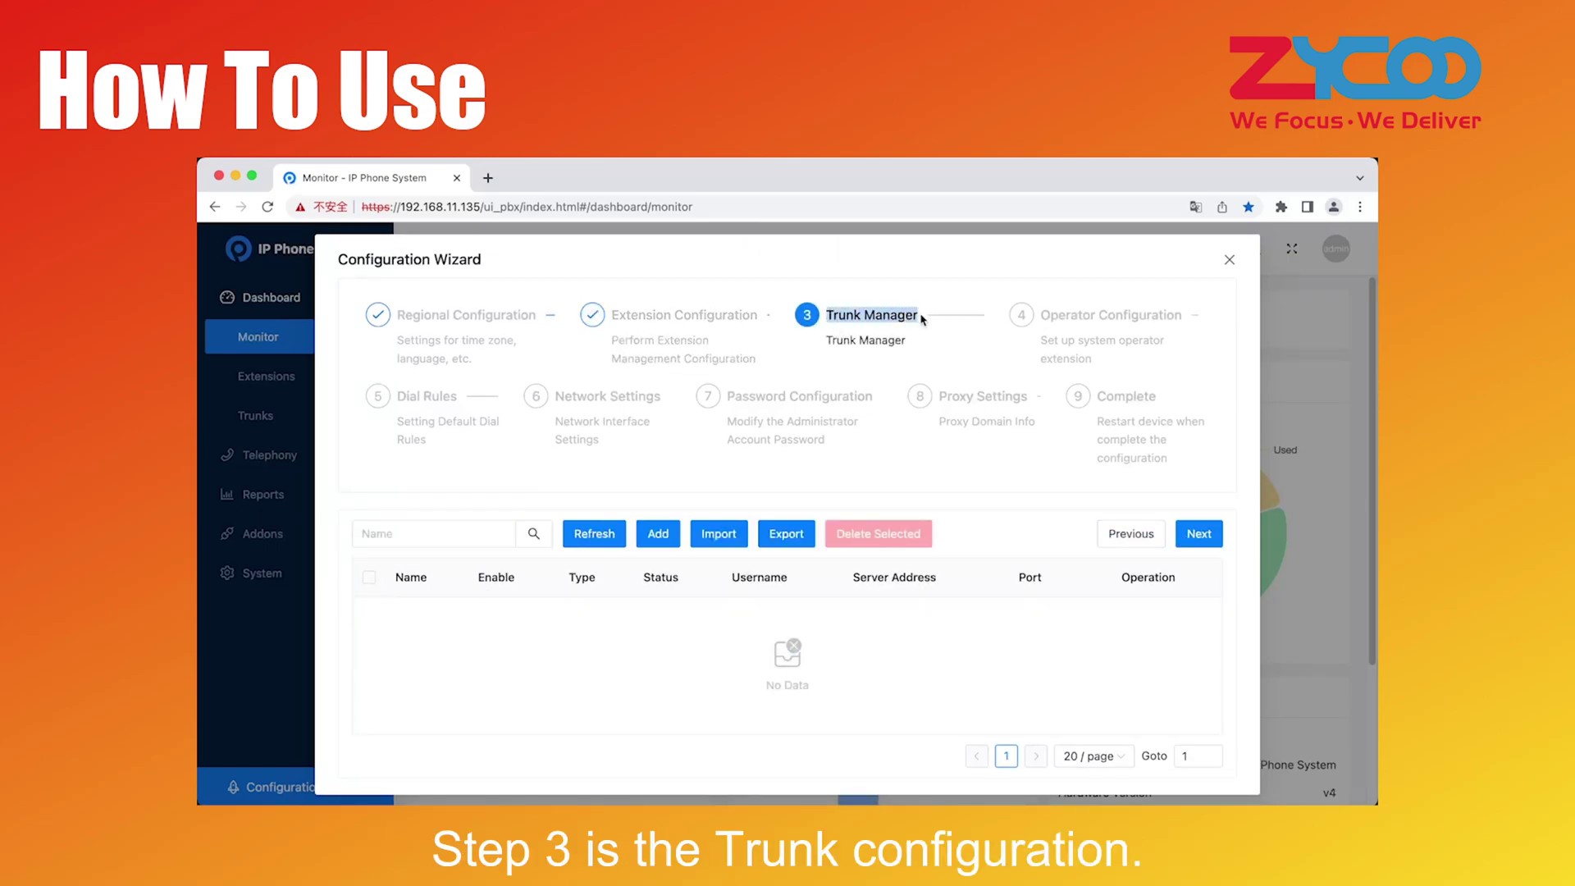
{"action": "left_click", "coordinate": [657, 533]}
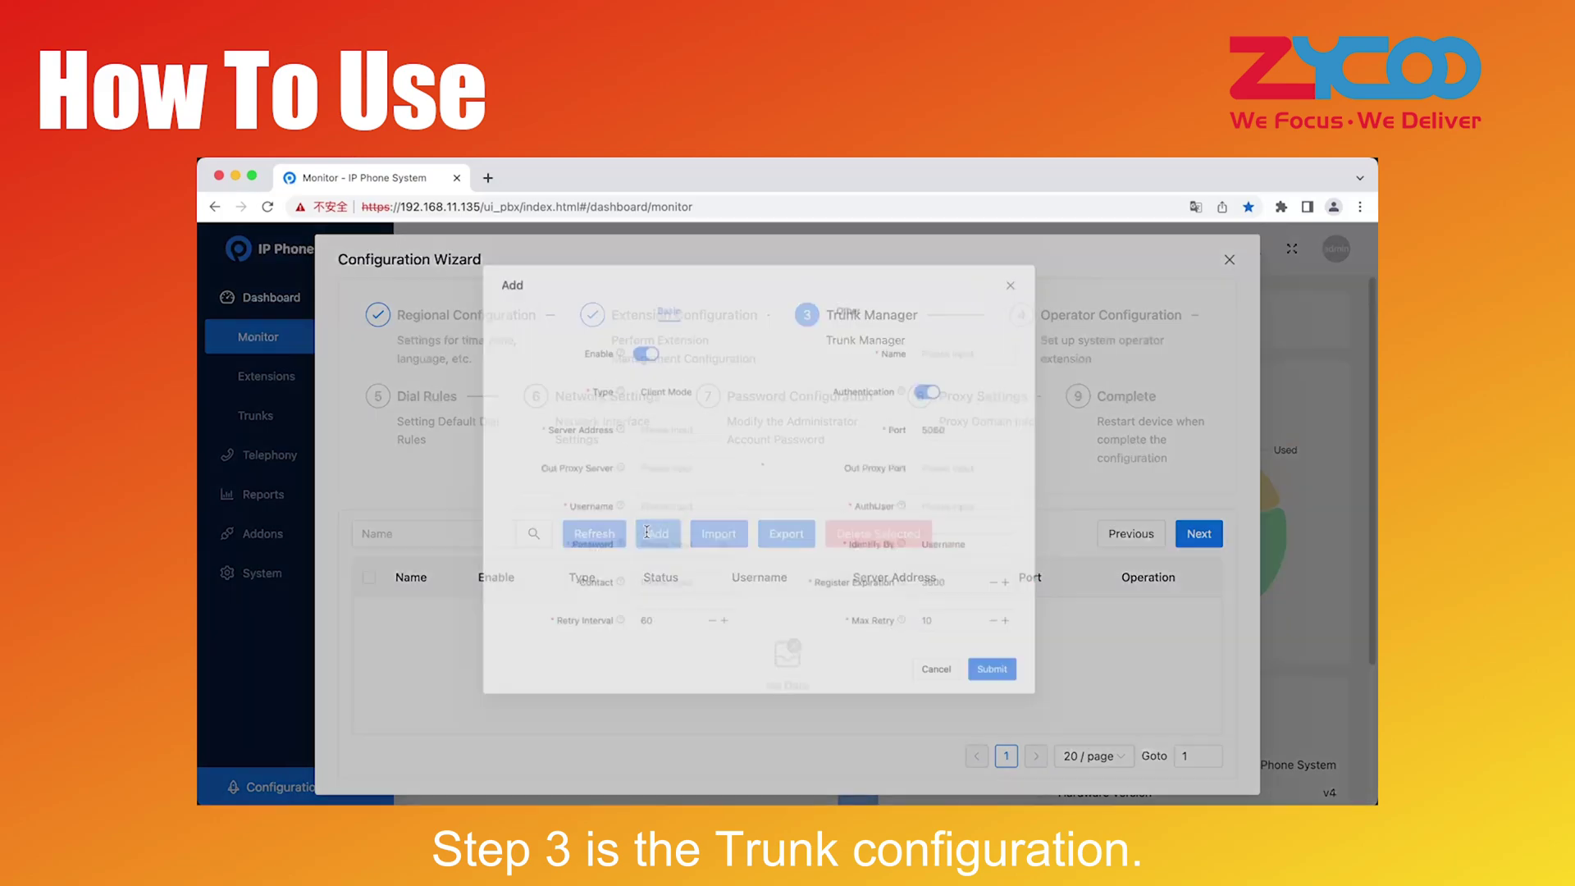
{"action": "left_click", "coordinate": [688, 410]}
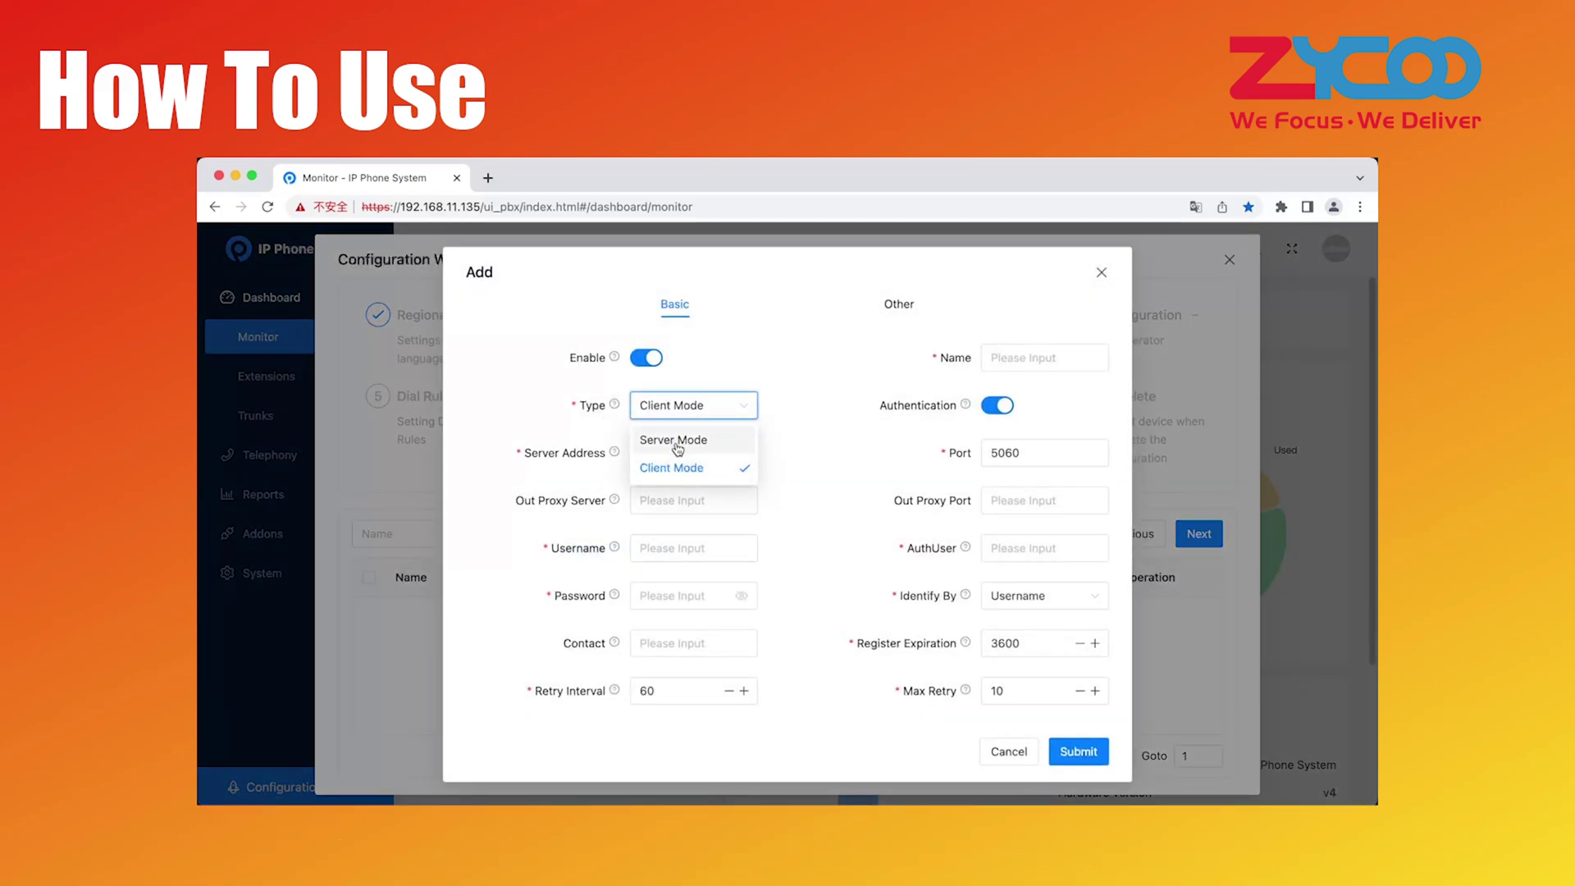
{"action": "left_click", "coordinate": [660, 440]}
{"action": "left_click", "coordinate": [669, 476]}
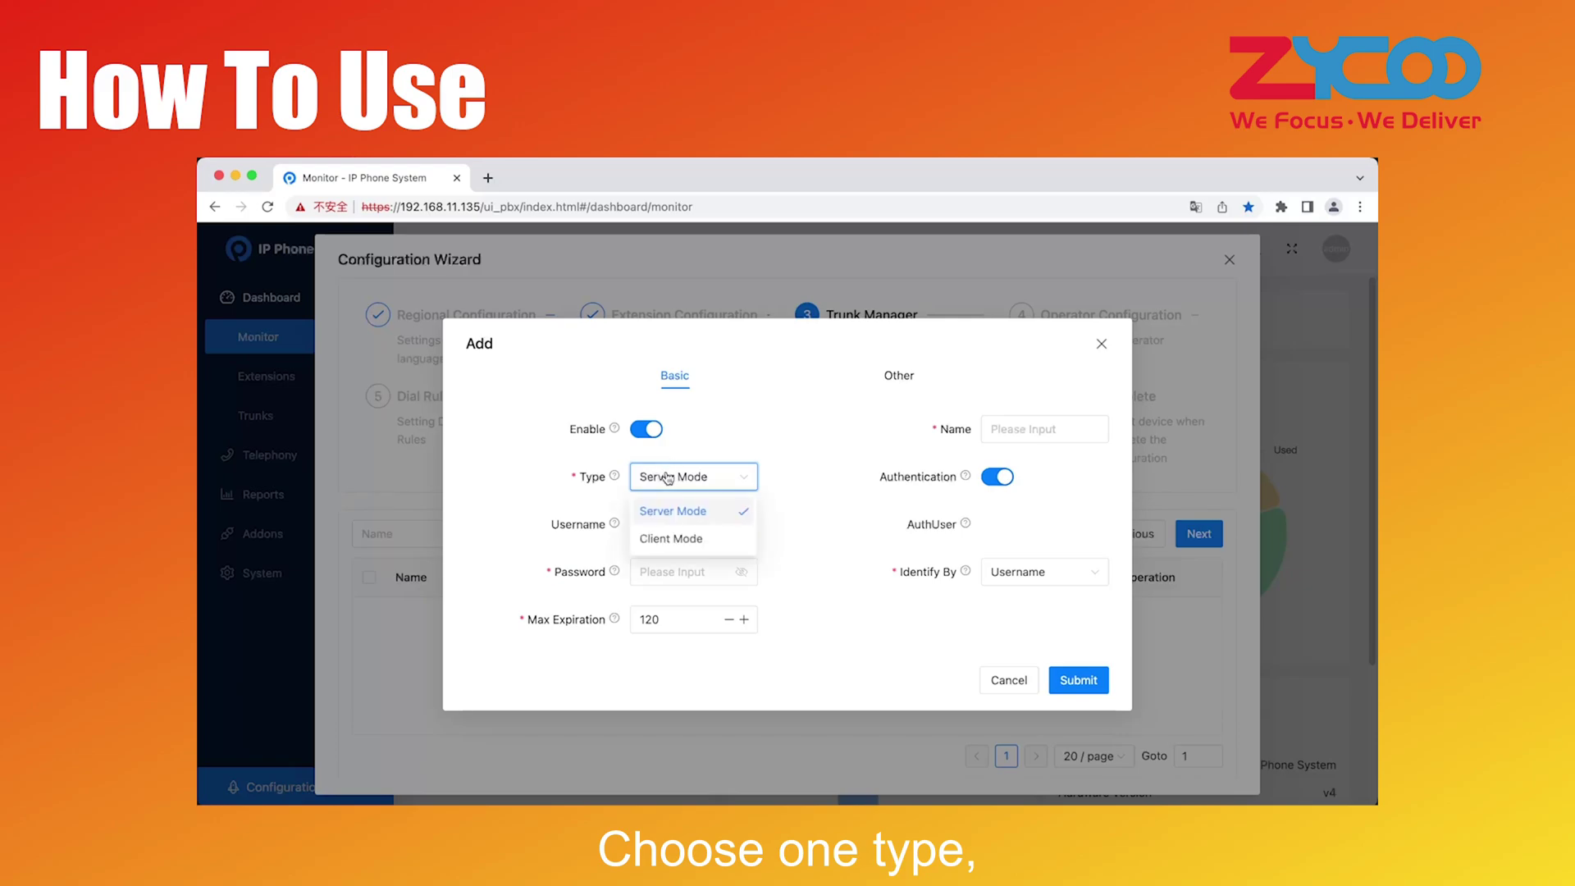
{"action": "left_click", "coordinate": [665, 535]}
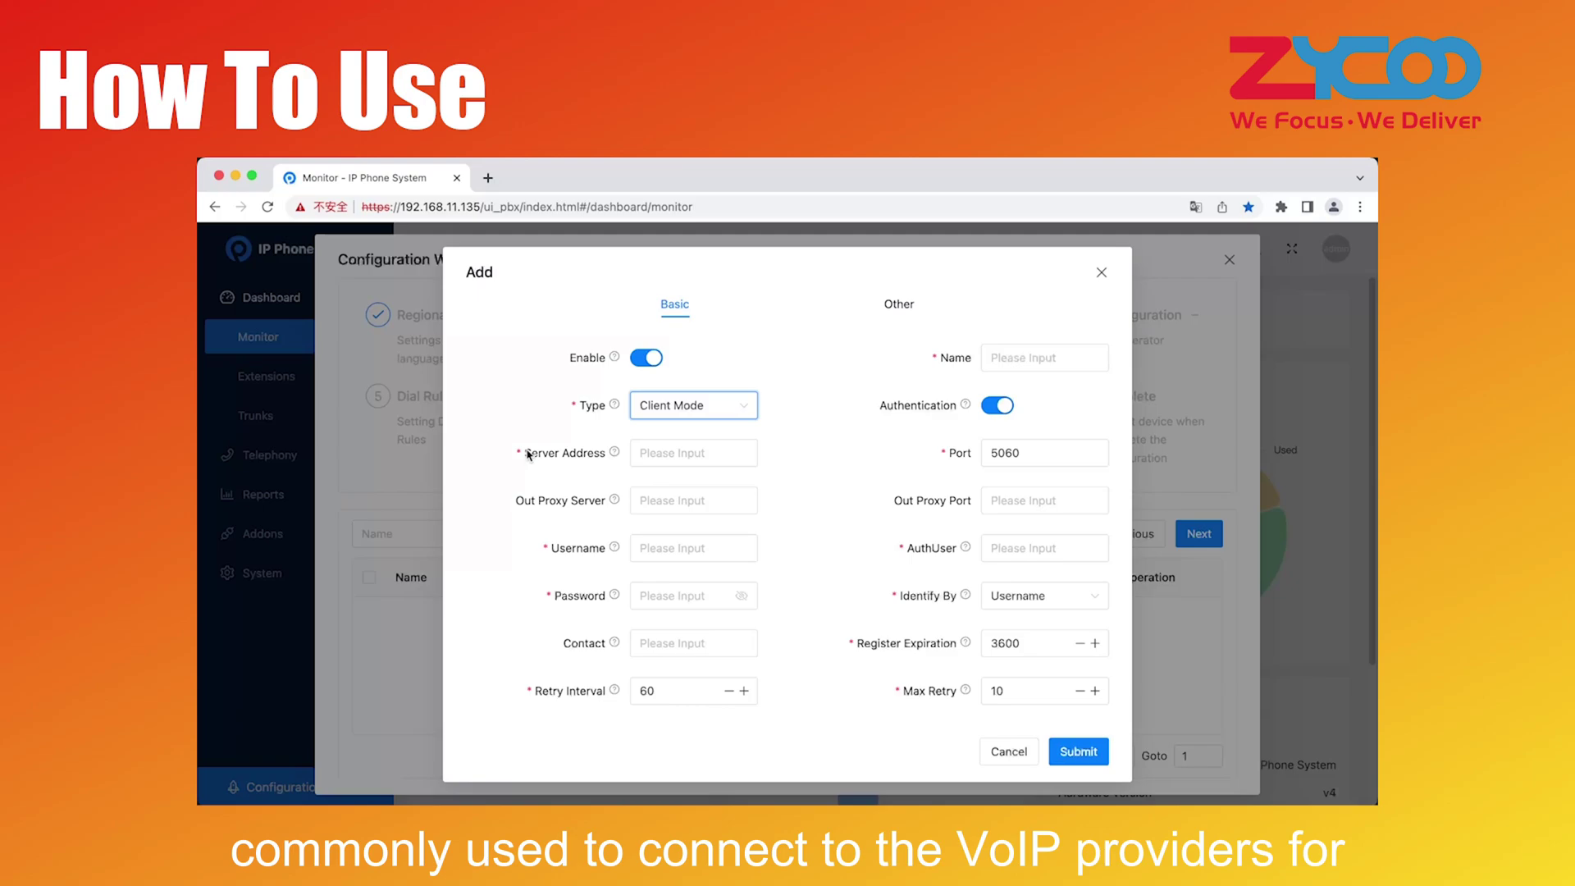
{"action": "triple_click", "coordinate": [612, 450]}
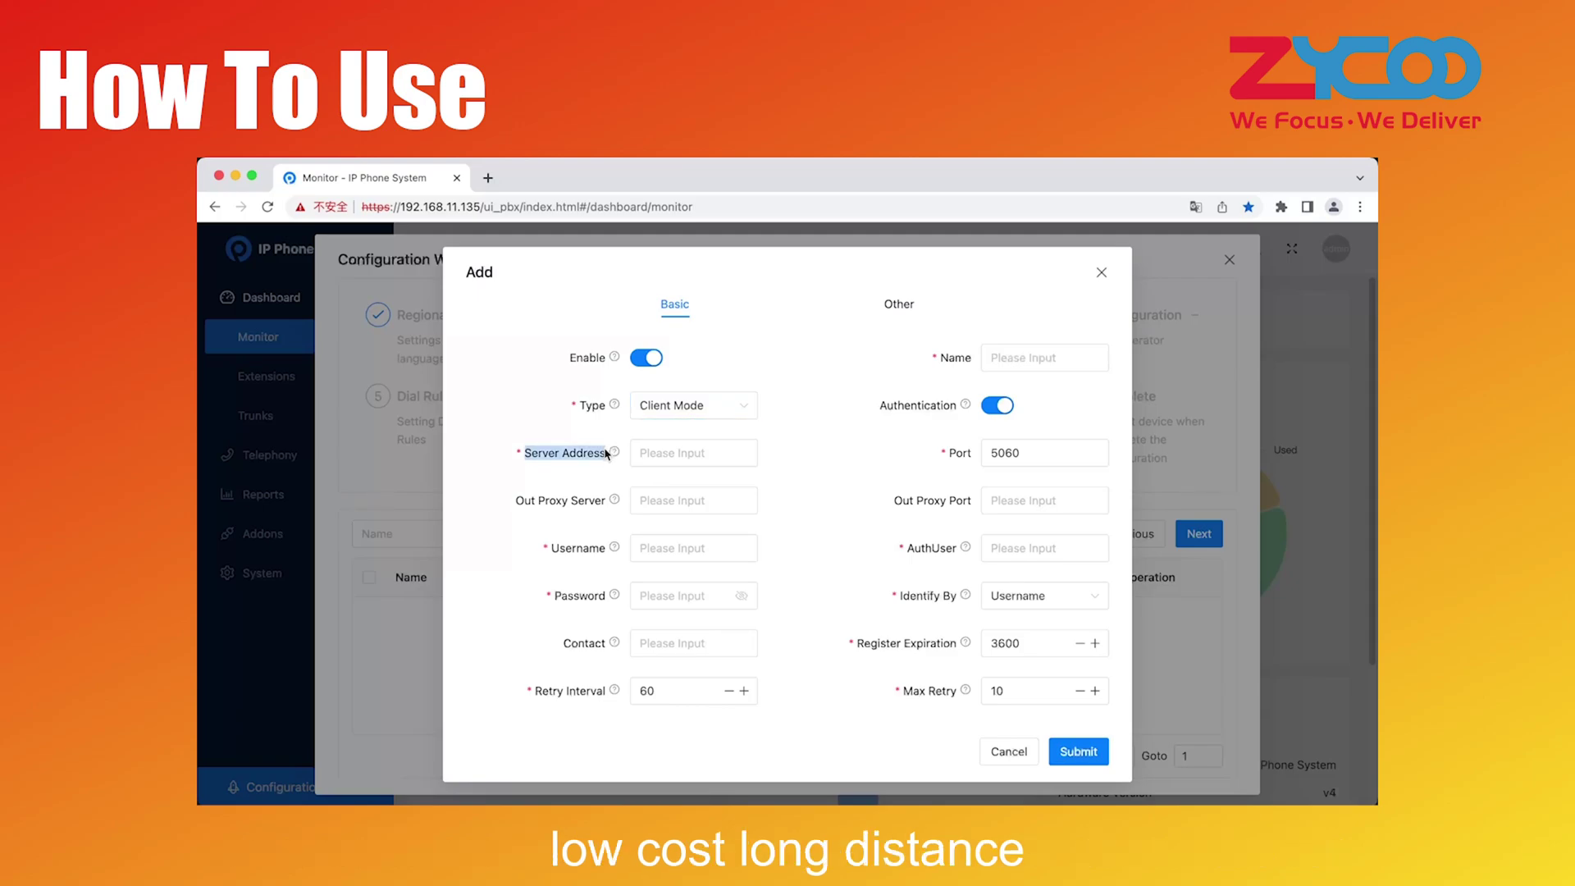
{"action": "double_click", "coordinate": [556, 548]}
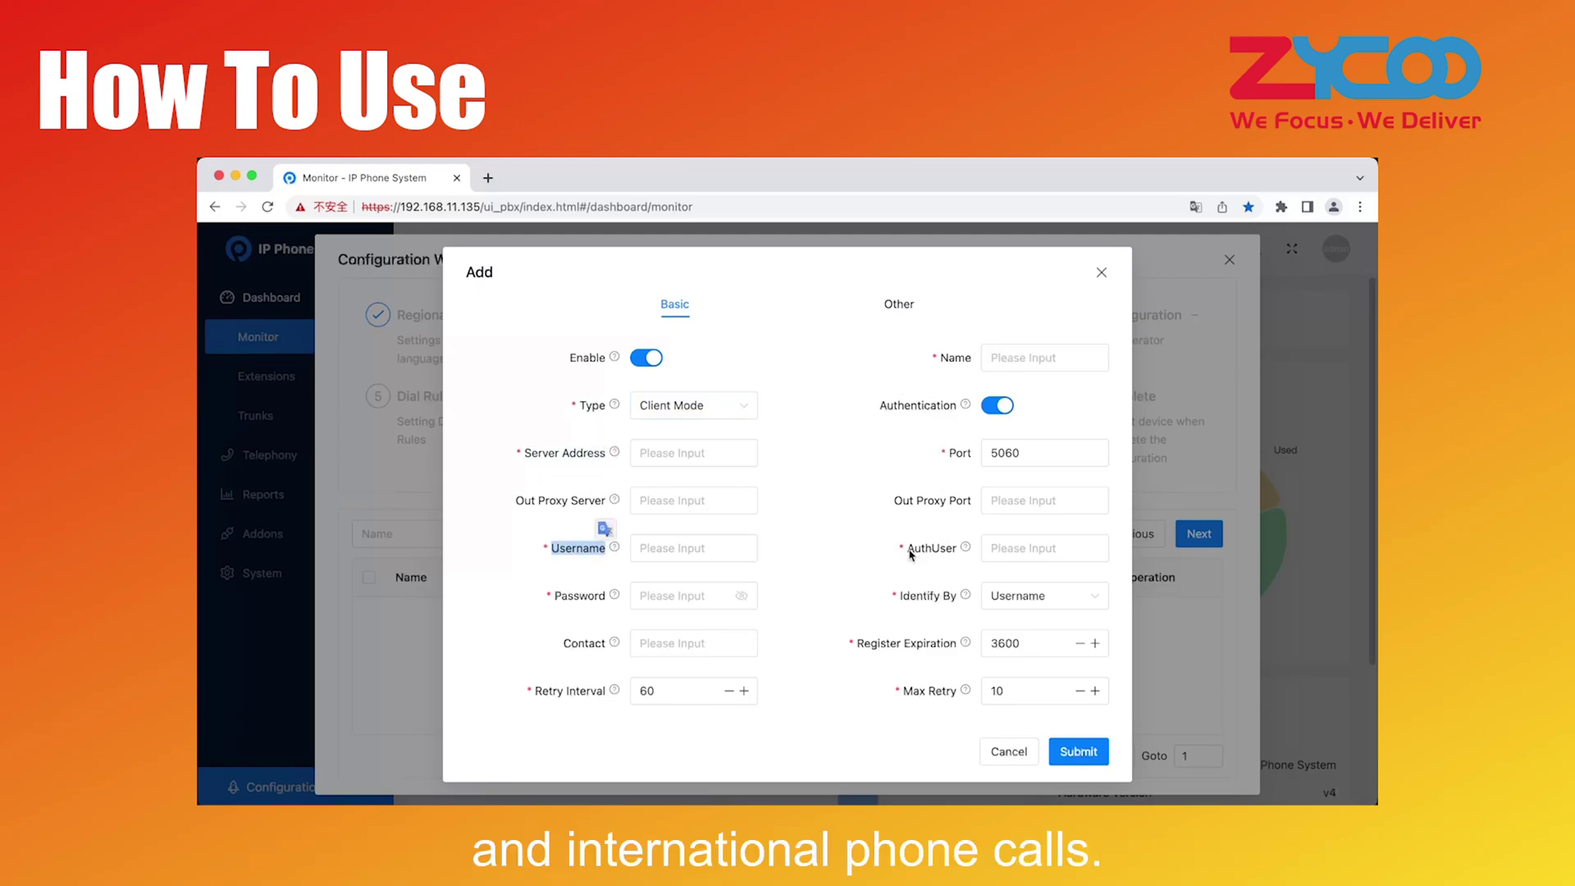
{"action": "left_click", "coordinate": [911, 555]}
{"action": "left_click", "coordinate": [693, 415]}
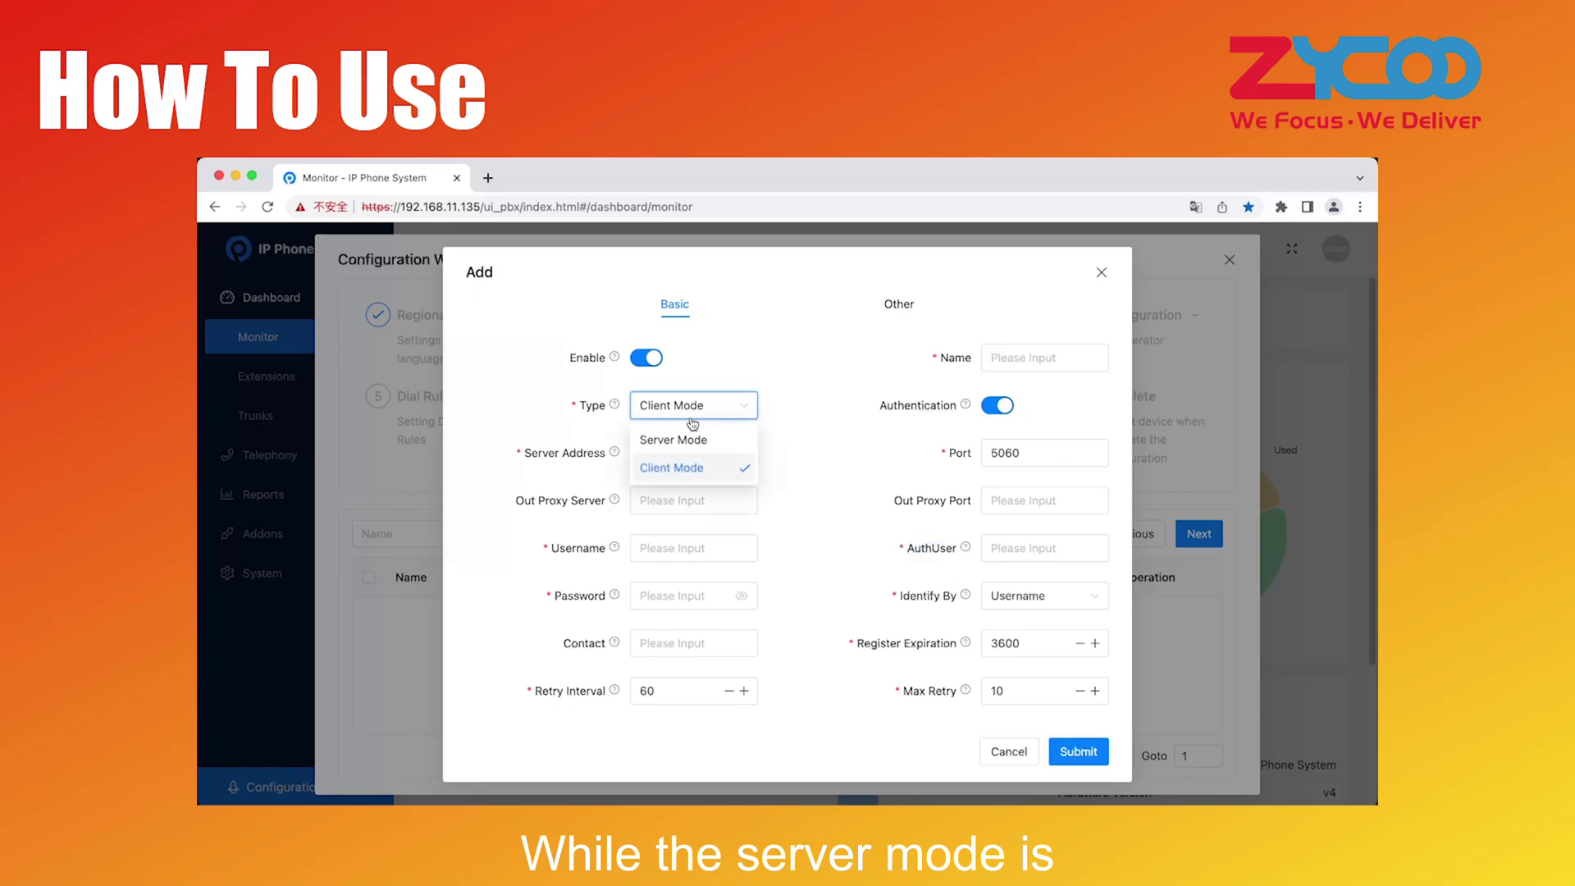
{"action": "left_click", "coordinate": [681, 441]}
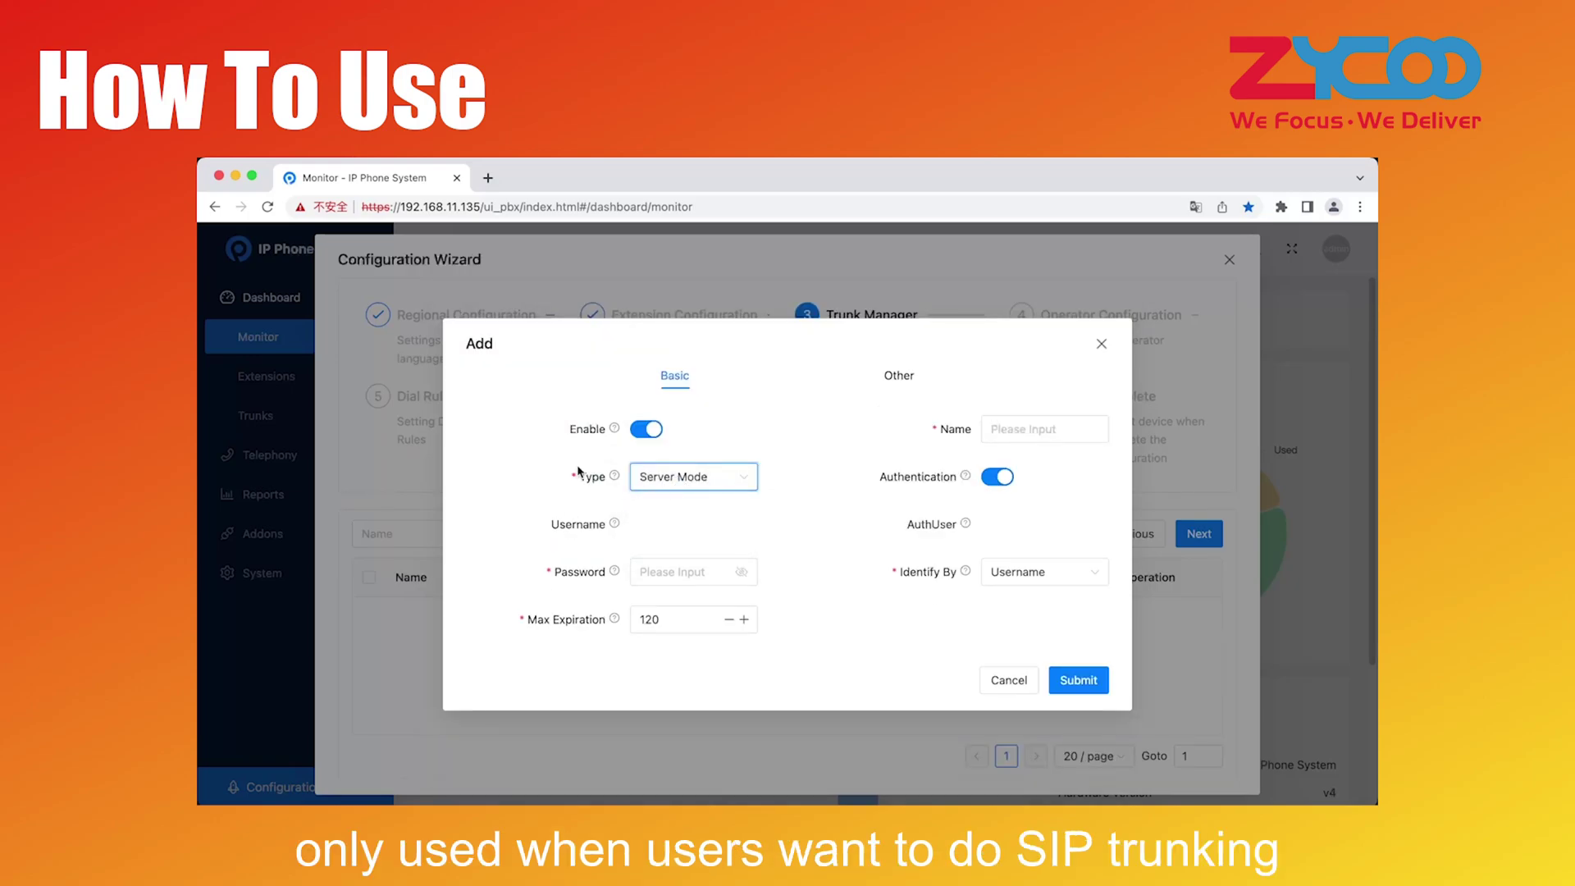
{"action": "left_click", "coordinate": [705, 480]}
{"action": "left_click", "coordinate": [664, 540]}
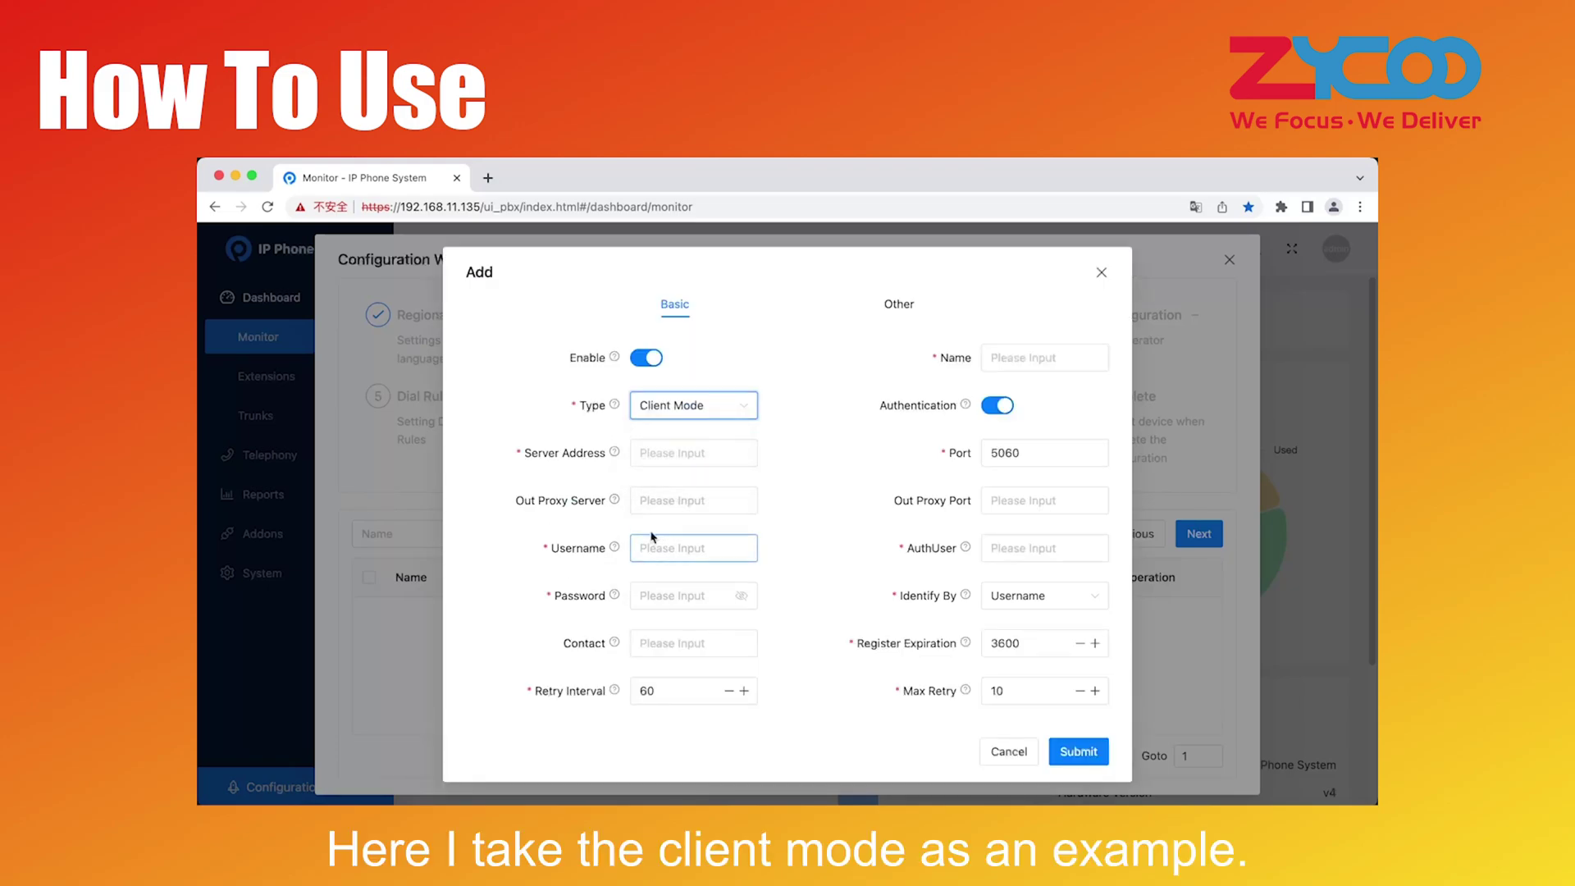
Save trunk 'test' with server 192.168.17.1, placeholder username, password and auth user
{"action": "left_click", "coordinate": [654, 453]}
{"action": "type", "text": "192."}
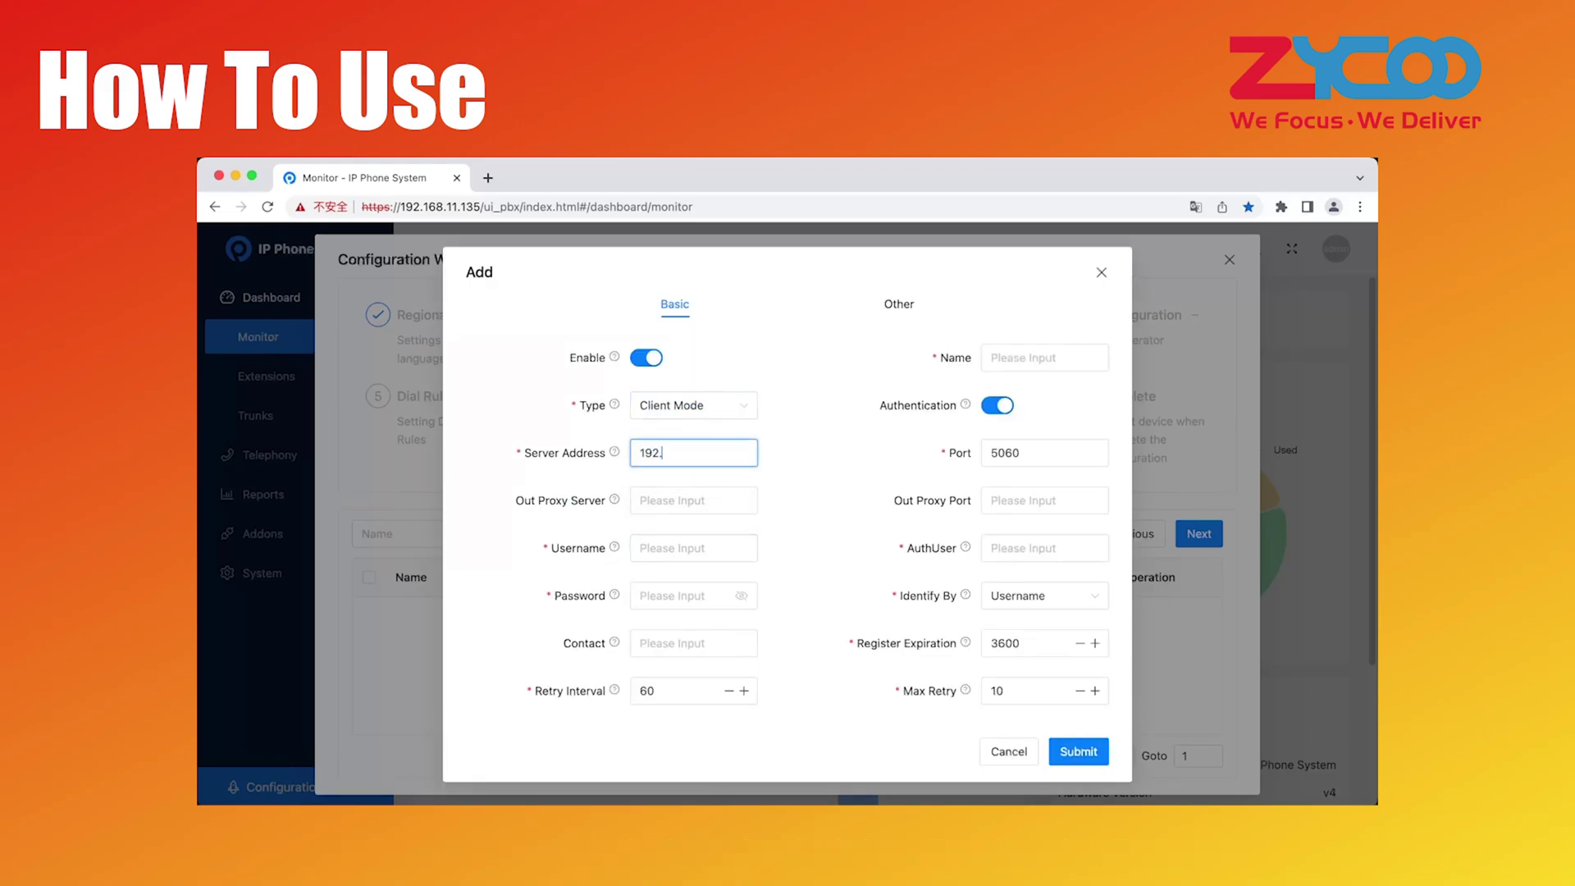
{"action": "type", "text": "168.17"}
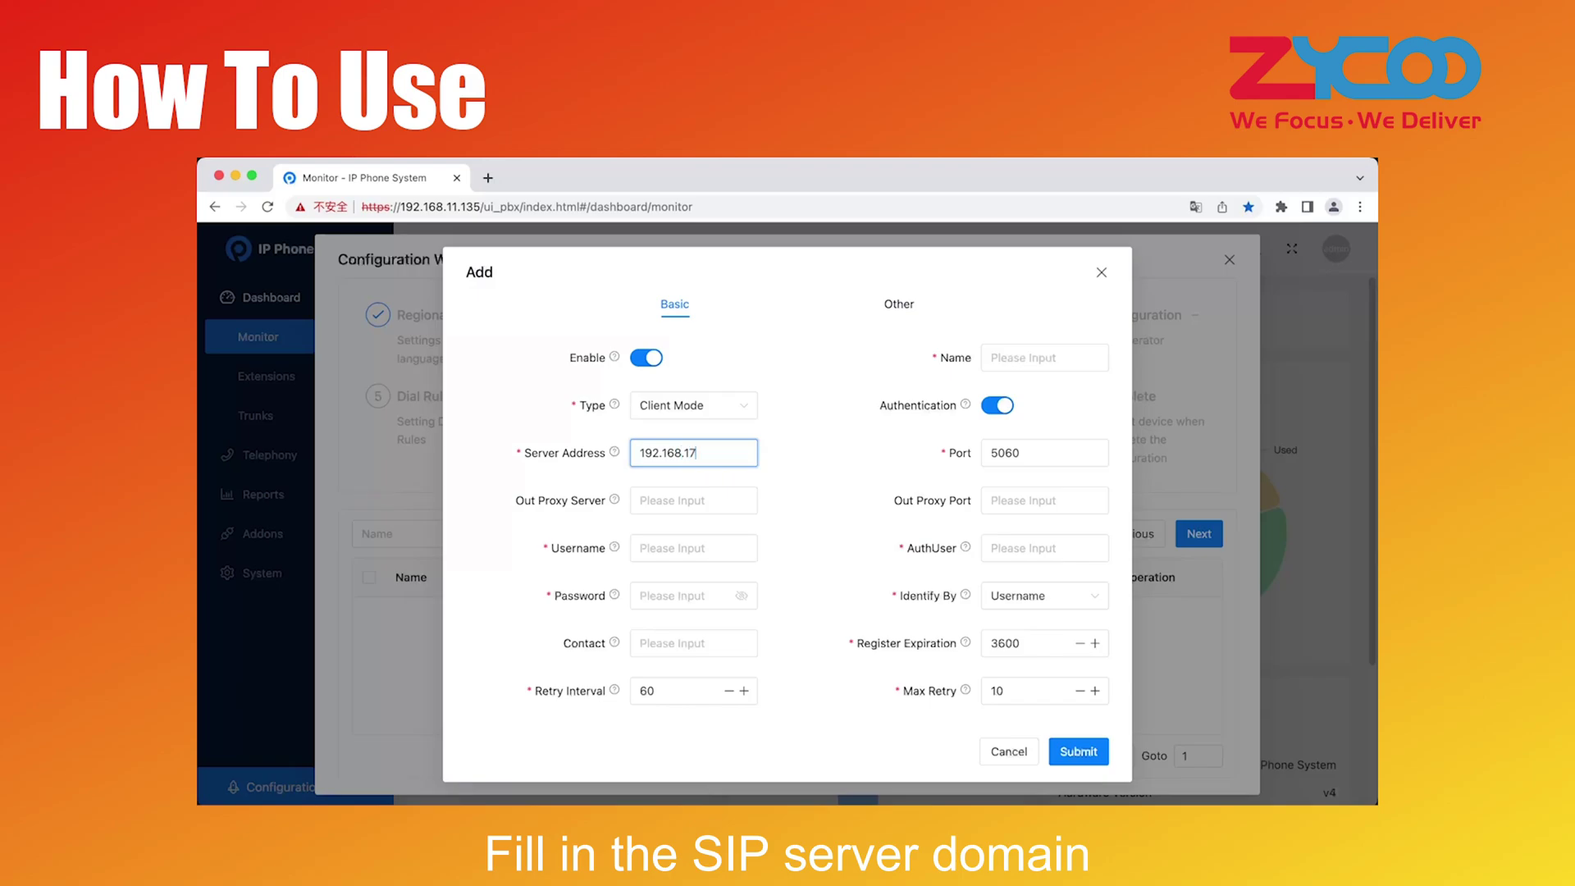
{"action": "type", "text": ".1"}
{"action": "left_click", "coordinate": [659, 548]}
{"action": "type", "text": "xxx"}
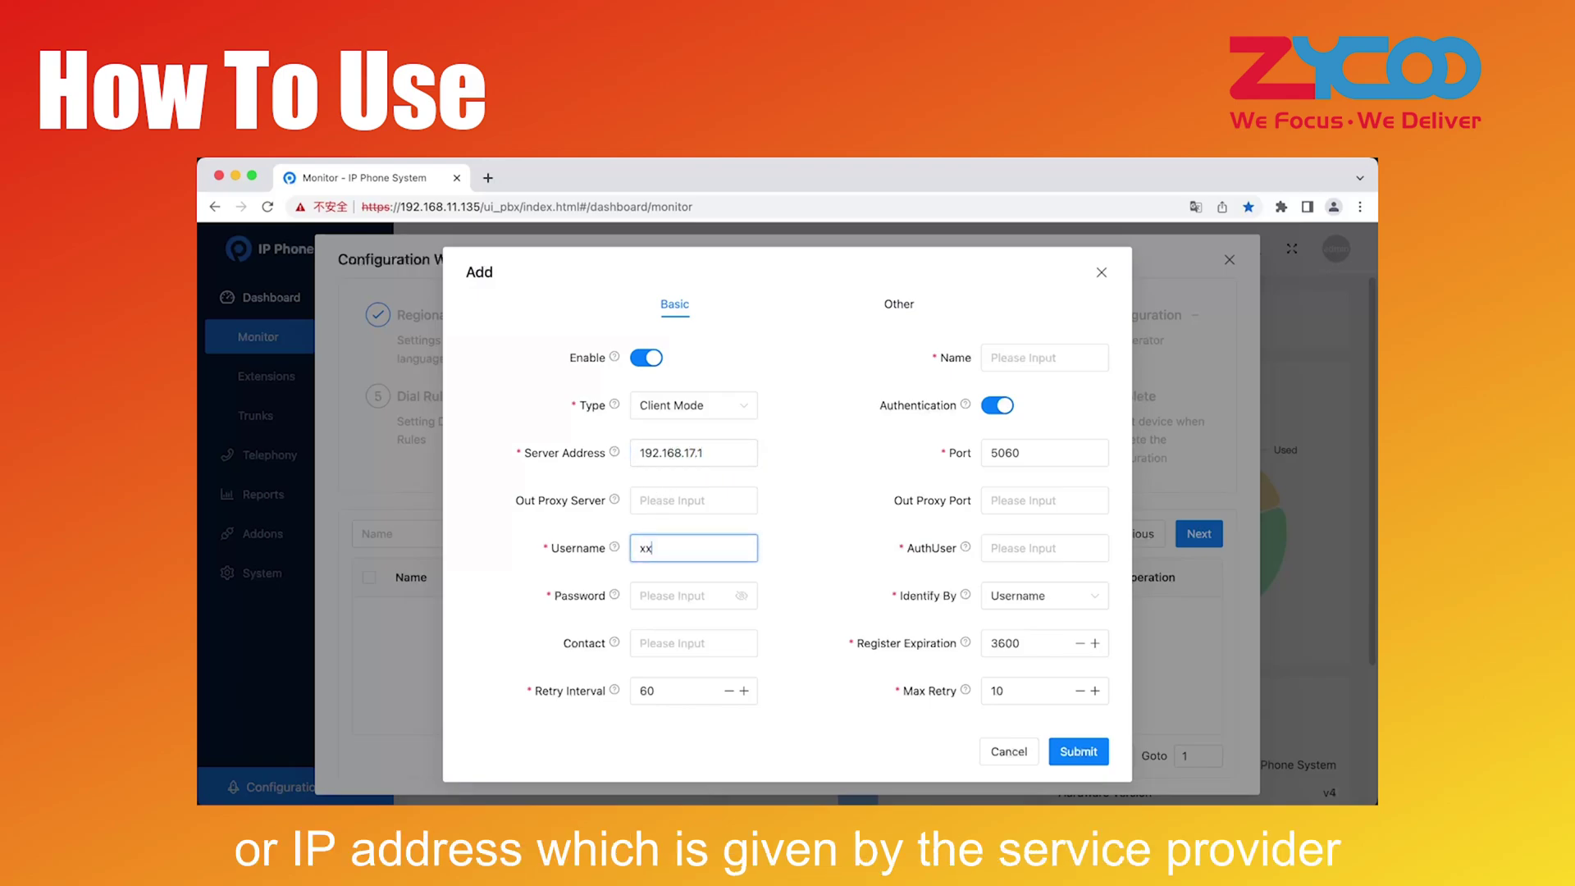
{"action": "left_click", "coordinate": [663, 588]}
{"action": "type", "text": "xxx"}
{"action": "left_click", "coordinate": [1045, 358]}
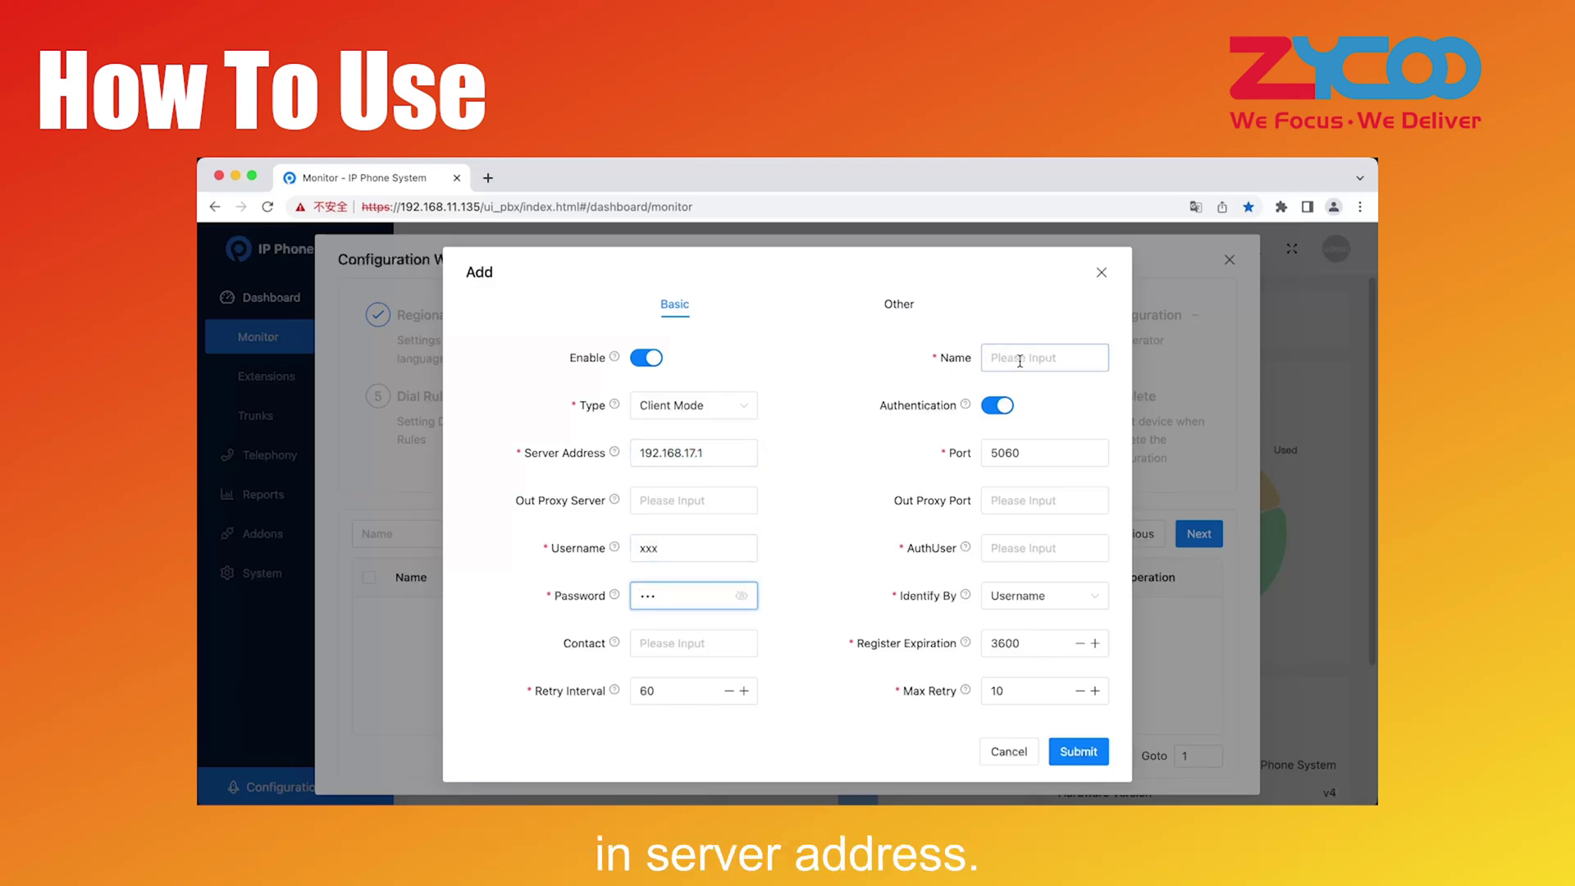
{"action": "type", "text": "test"}
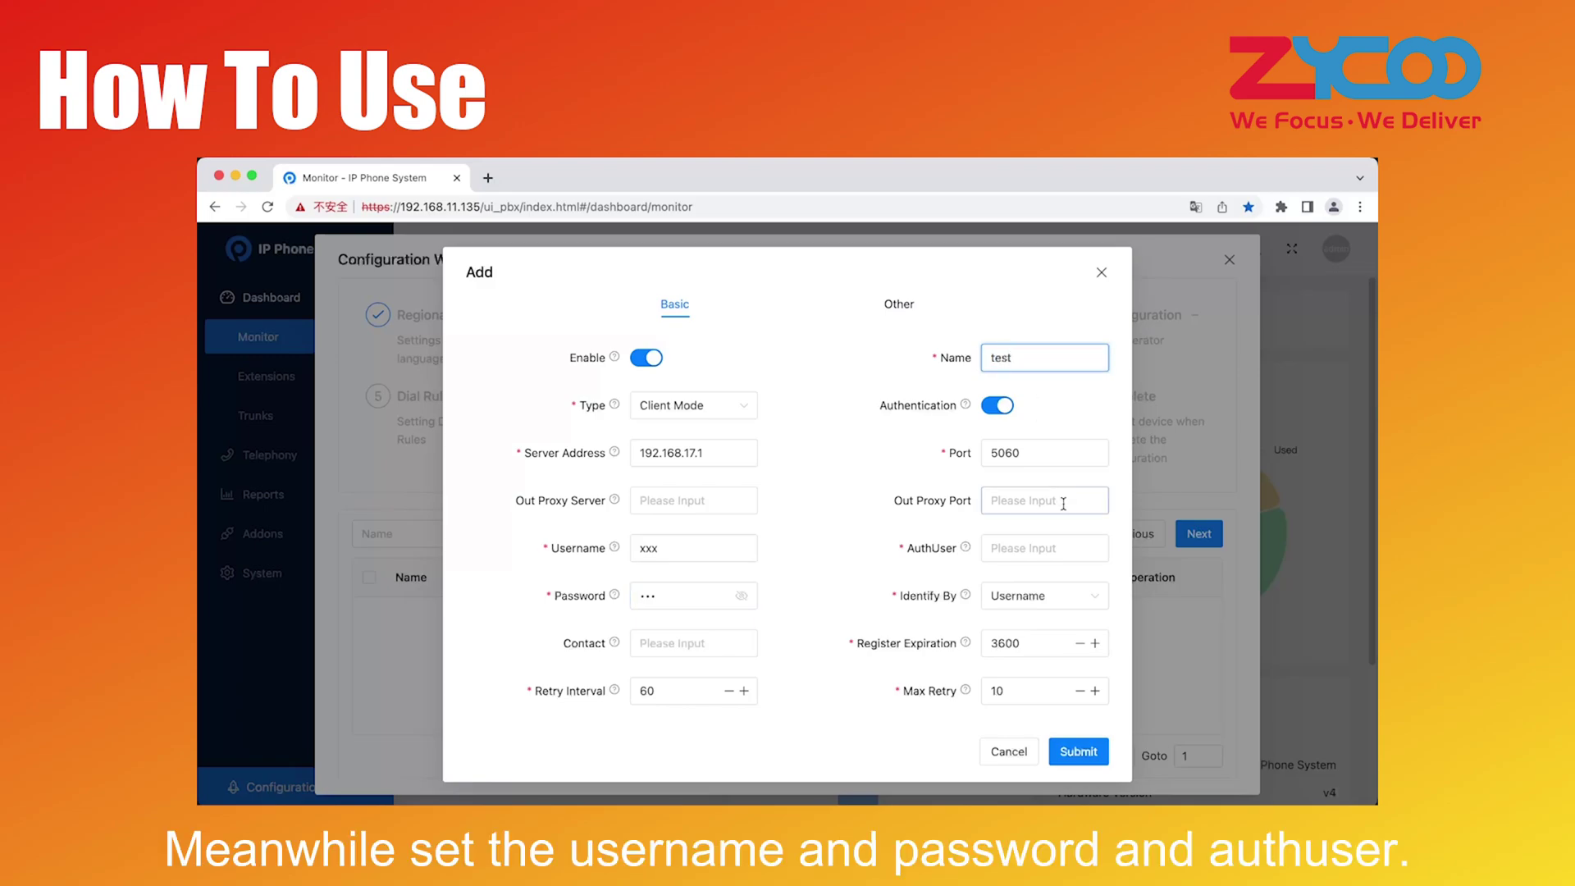
{"action": "left_click", "coordinate": [1050, 552]}
{"action": "type", "text": "xxx"}
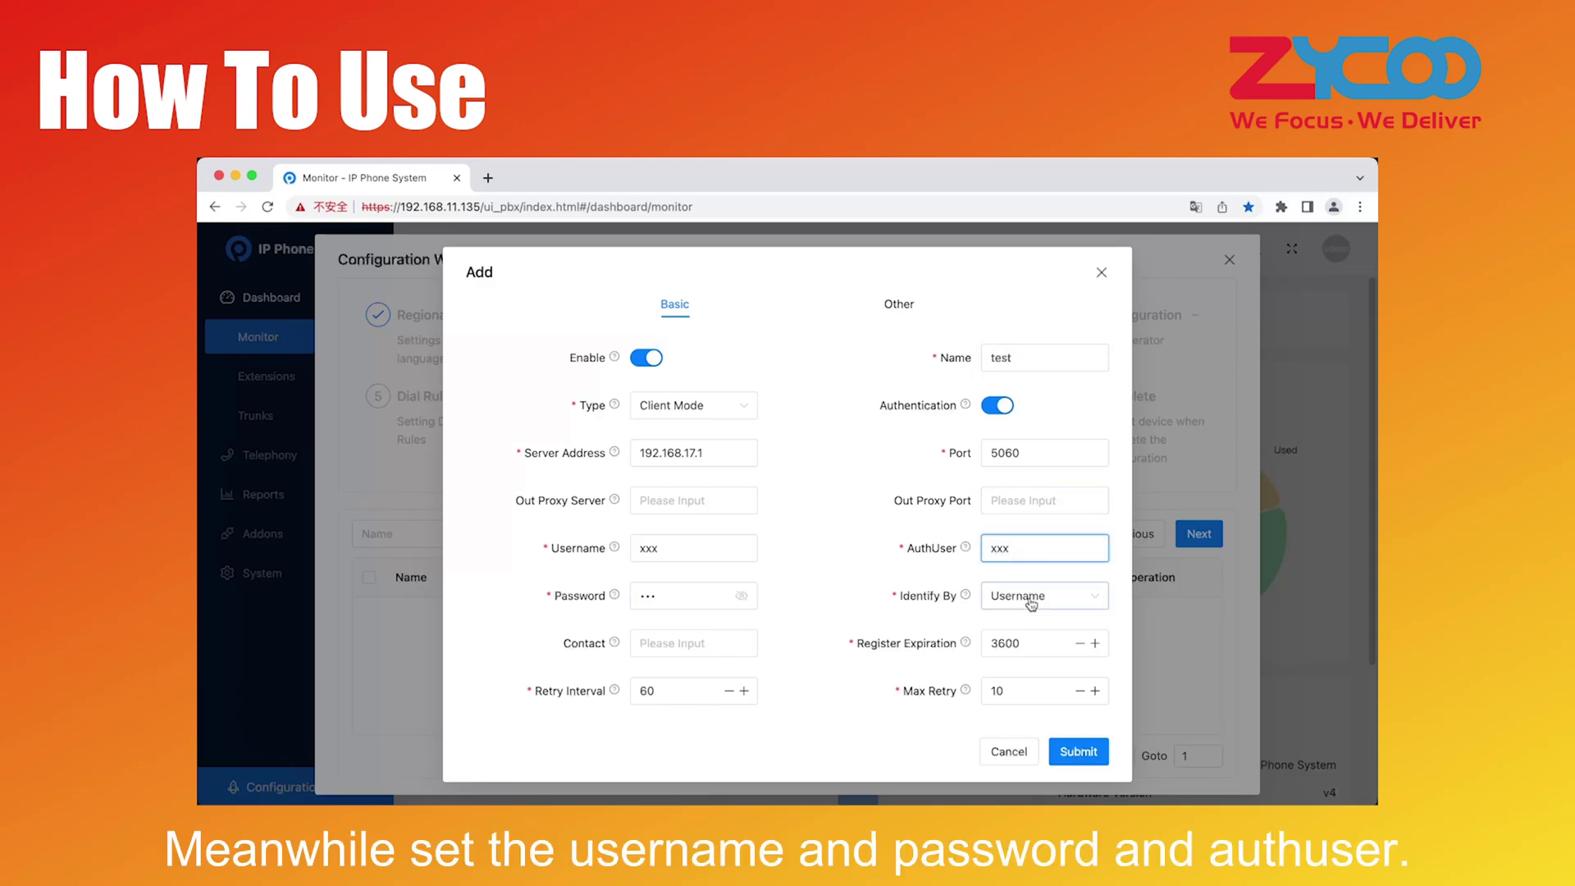
{"action": "left_click", "coordinate": [1078, 751]}
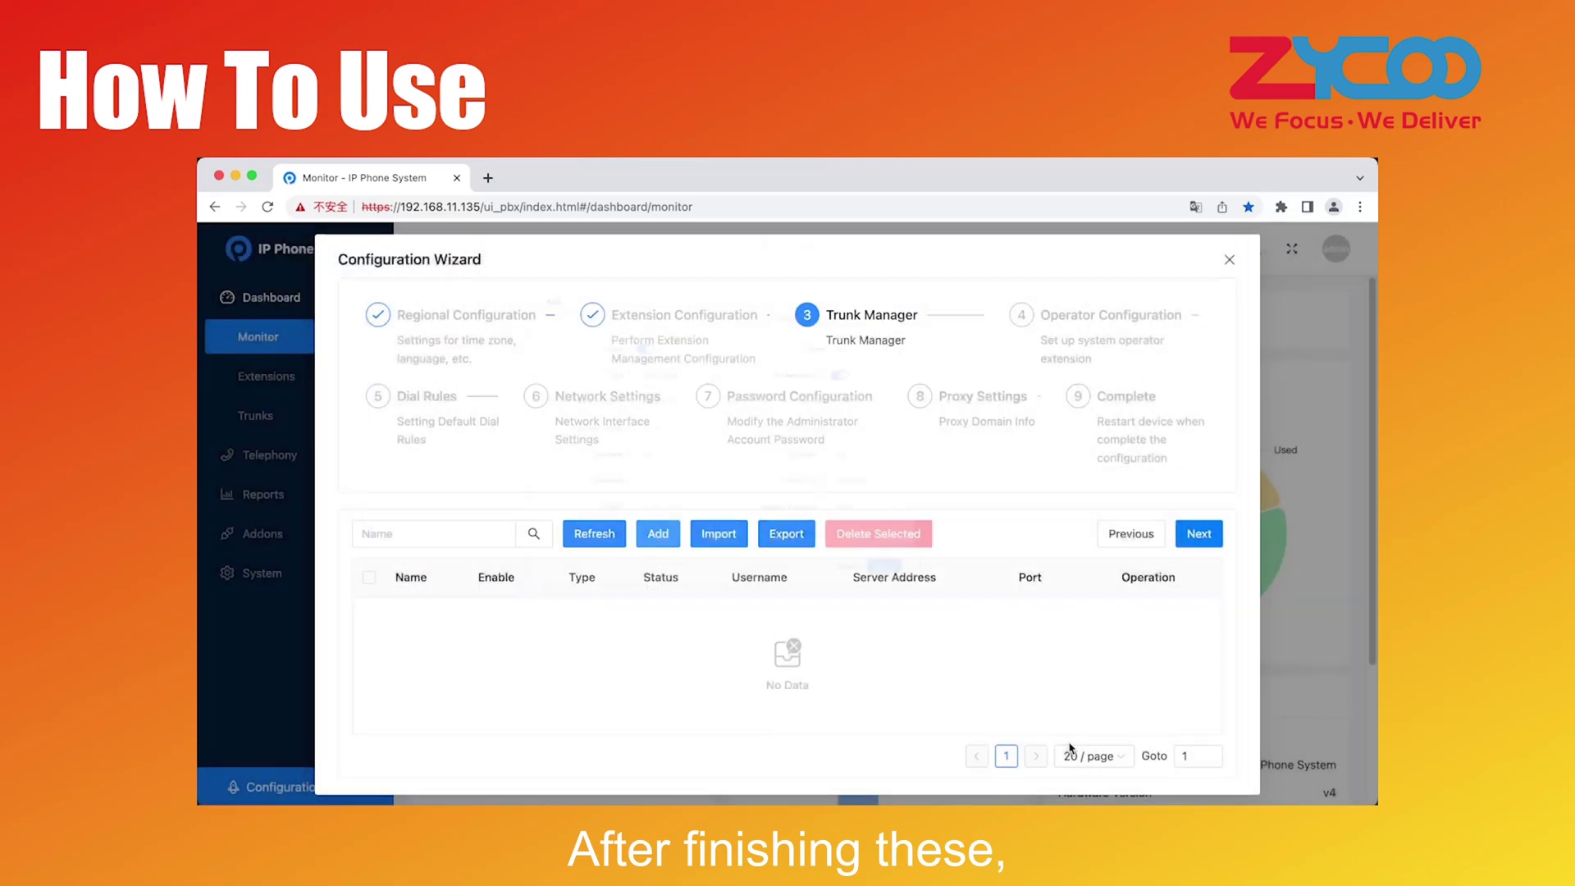
Make extension 100 the operator extension and continue to Dial Rules
{"action": "left_click", "coordinate": [1198, 580]}
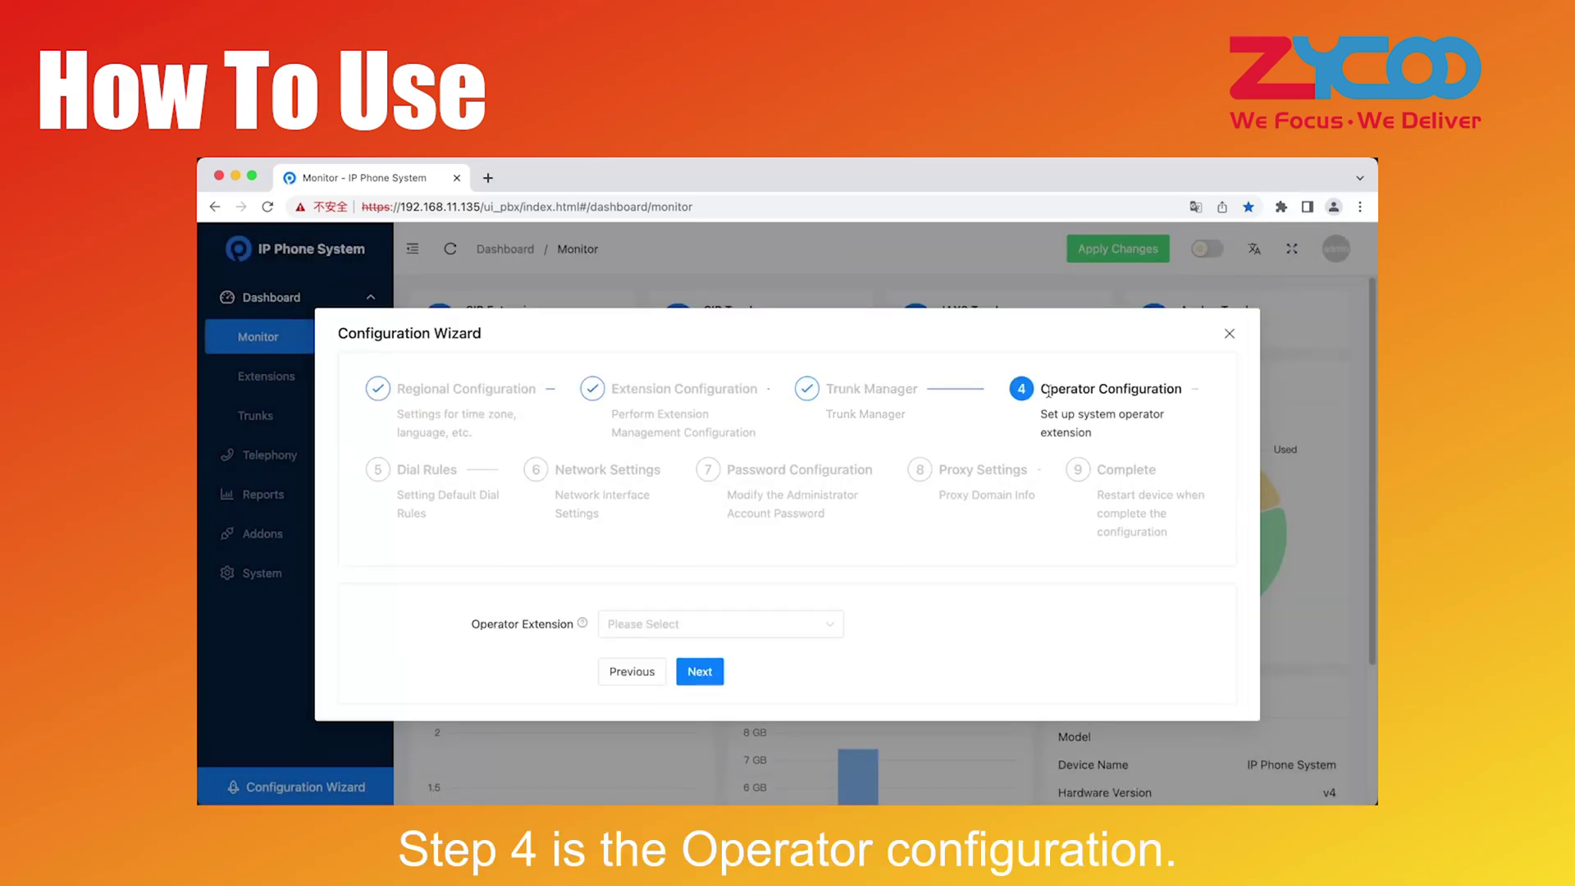
{"action": "left_click_drag", "start_coordinate": [1046, 391], "coordinate": [1182, 366]}
{"action": "left_click", "coordinate": [1181, 379]}
{"action": "mouse_move", "coordinate": [582, 630]}
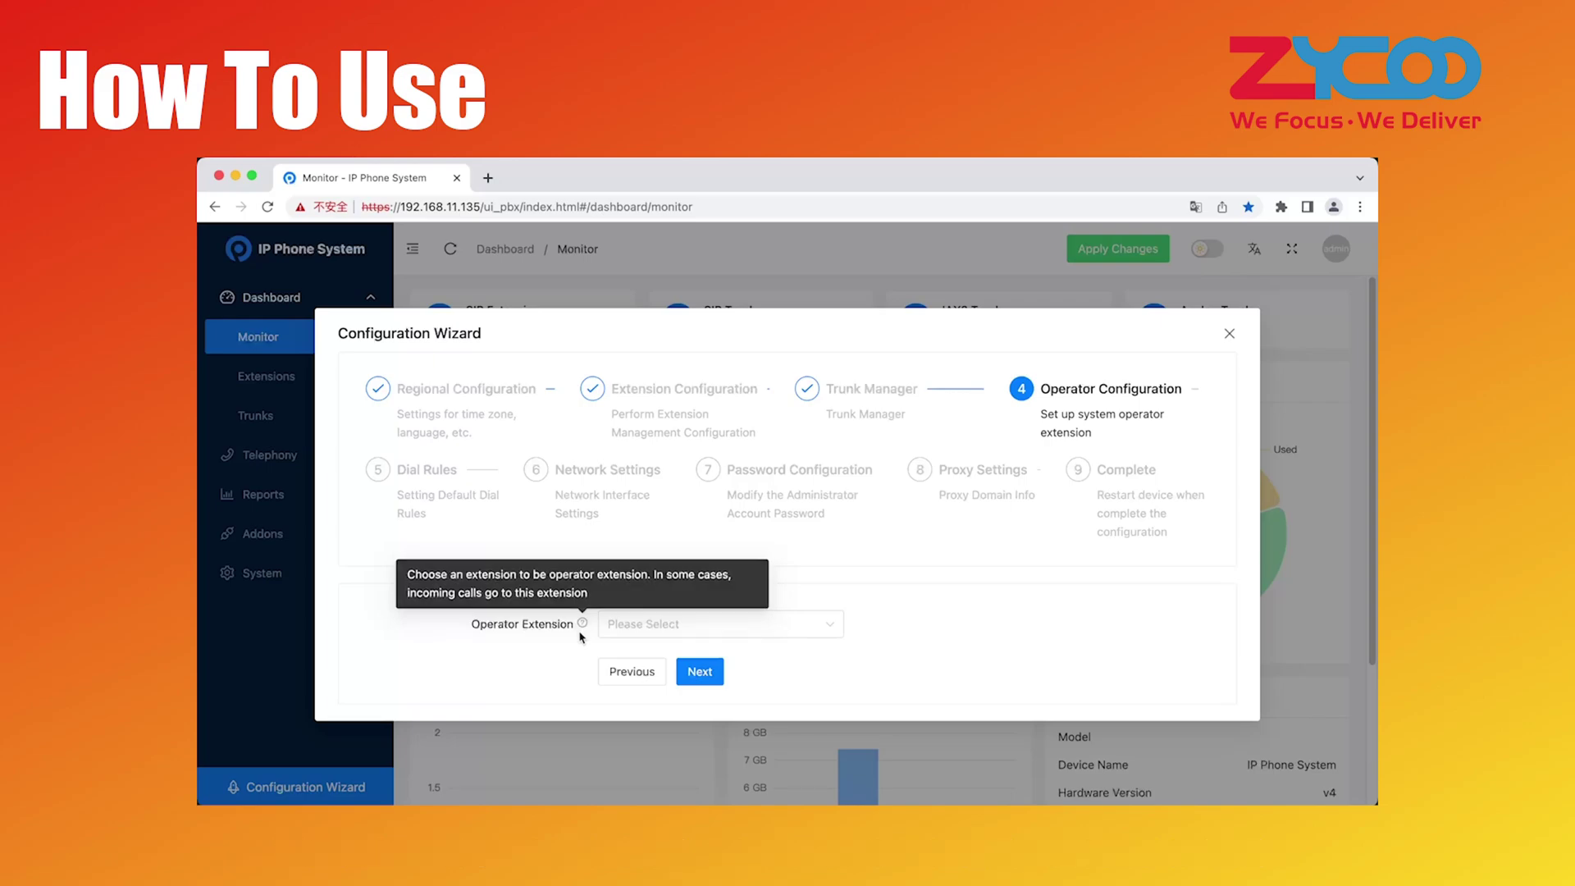
{"action": "left_click", "coordinate": [655, 630]}
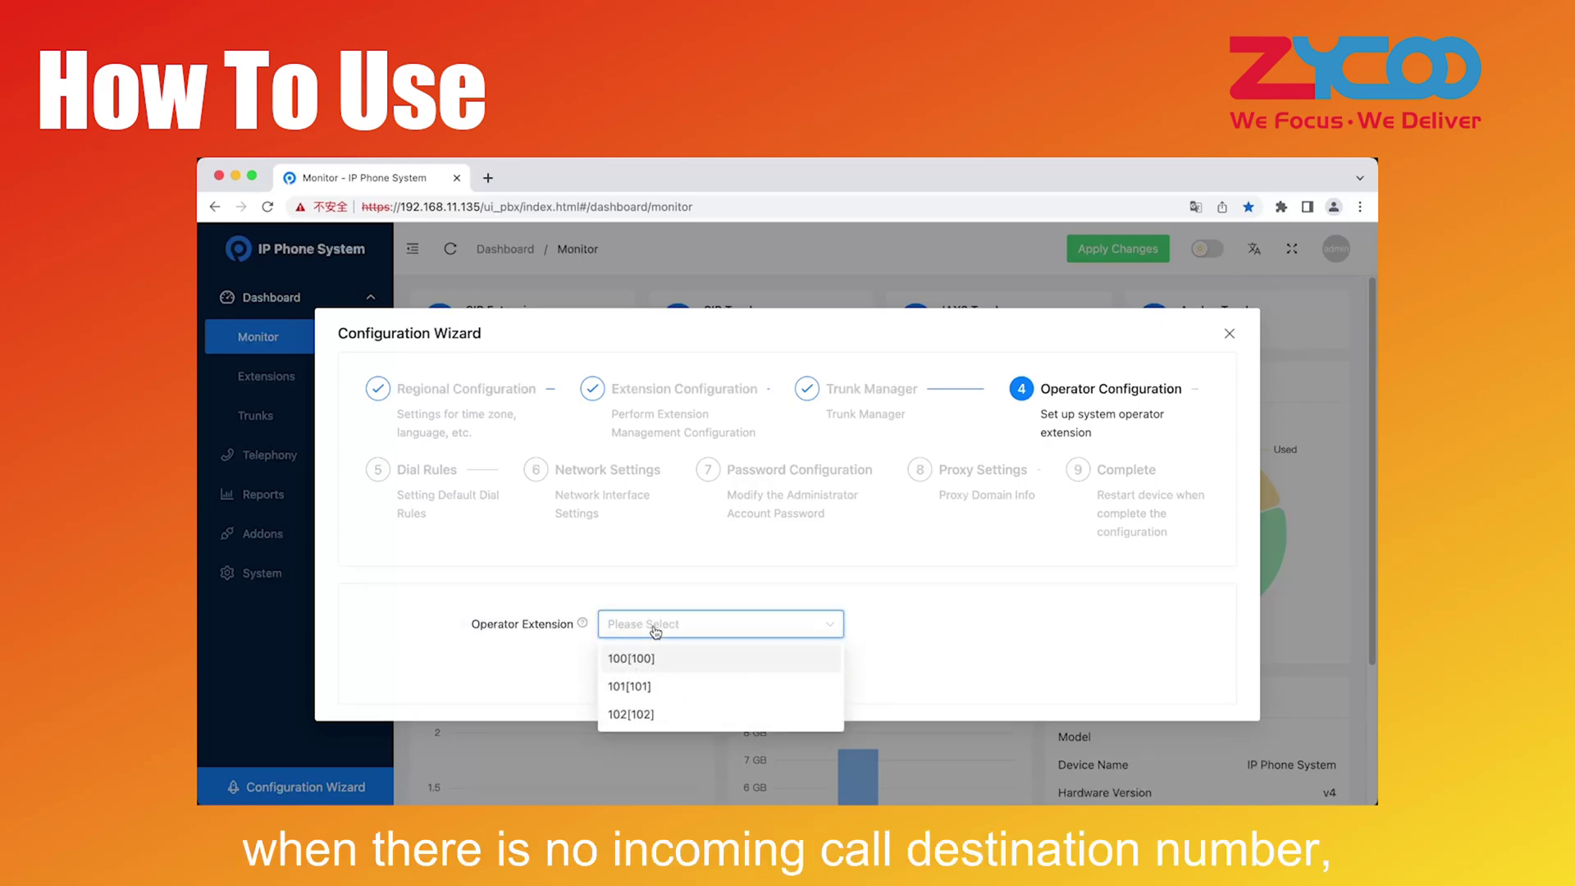
{"action": "left_click", "coordinate": [644, 659]}
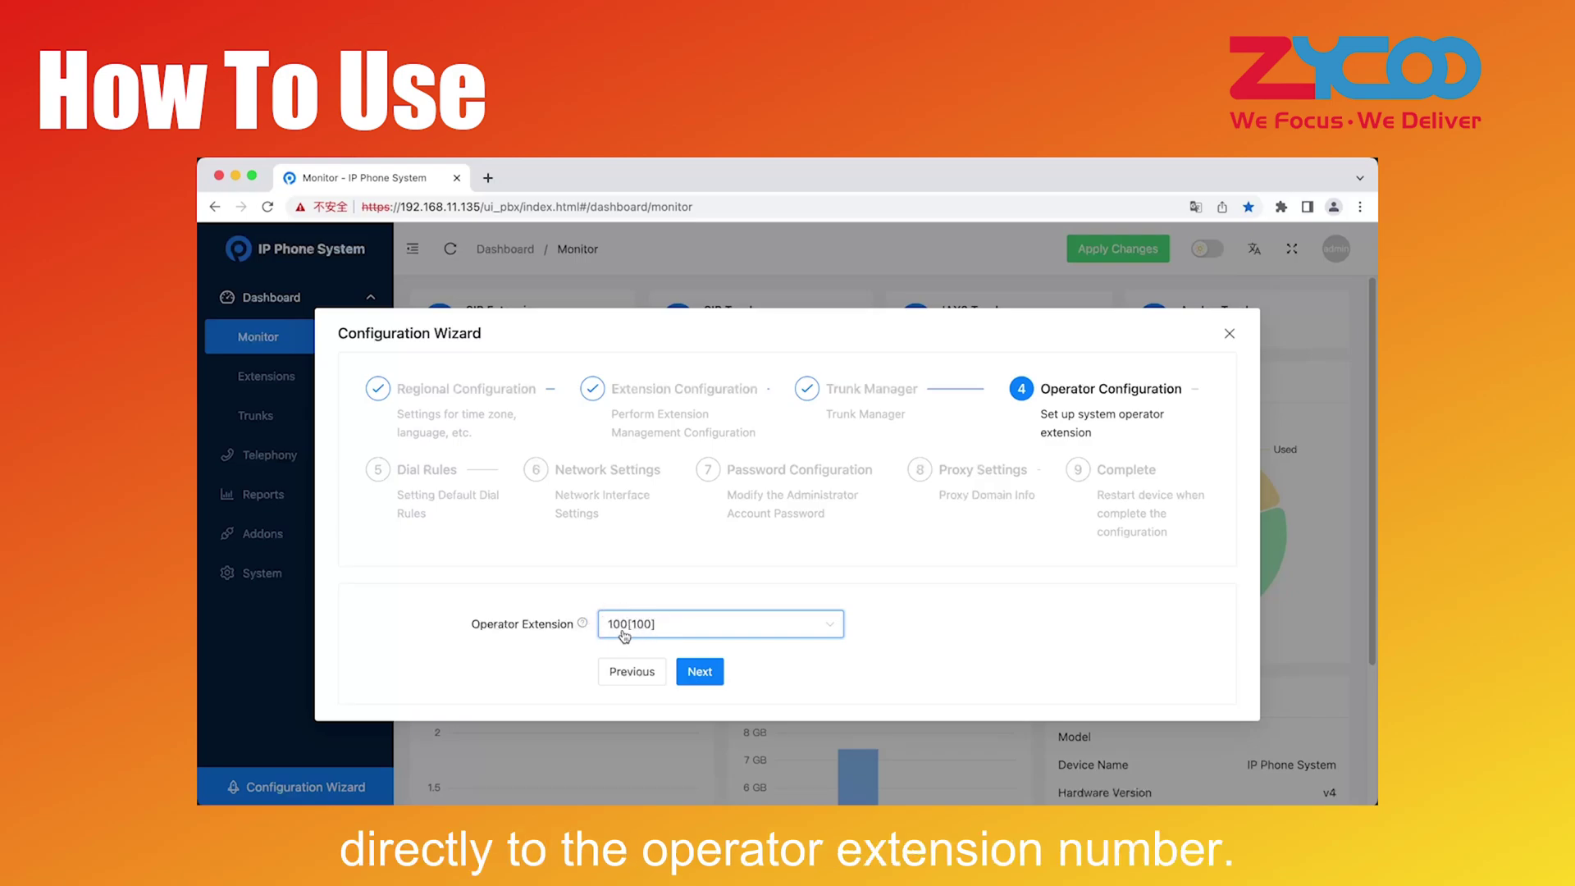
{"action": "left_click", "coordinate": [697, 671]}
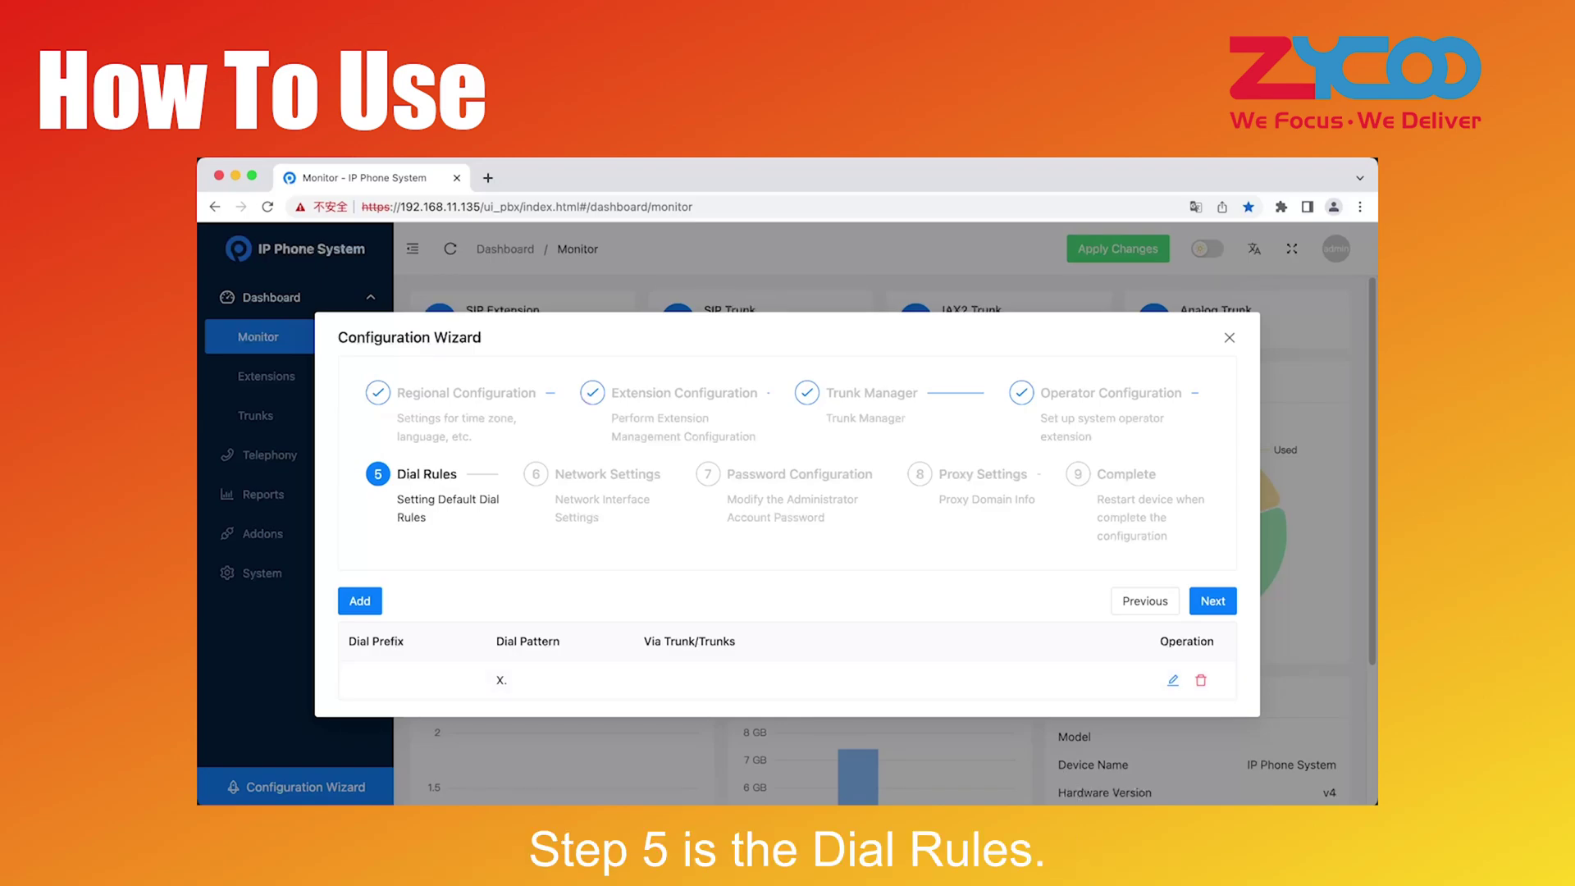
Inspect the default X. dial rule, close it unchanged, and continue to Network Settings
{"action": "left_click", "coordinate": [566, 713]}
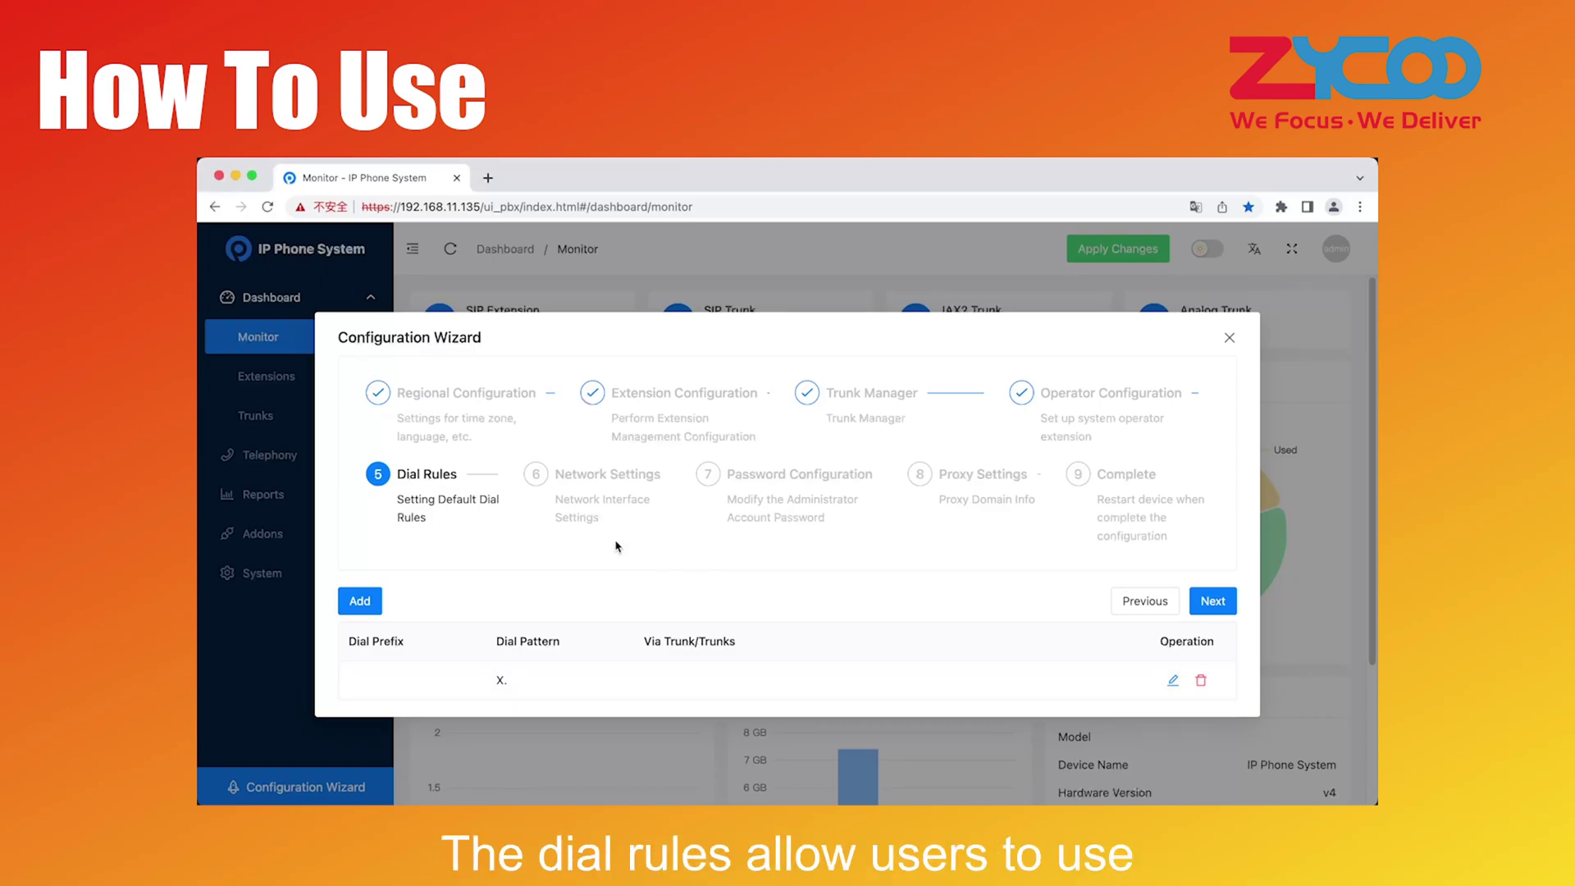
{"action": "left_click_drag", "start_coordinate": [402, 470], "coordinate": [472, 476]}
{"action": "left_click", "coordinate": [498, 522]}
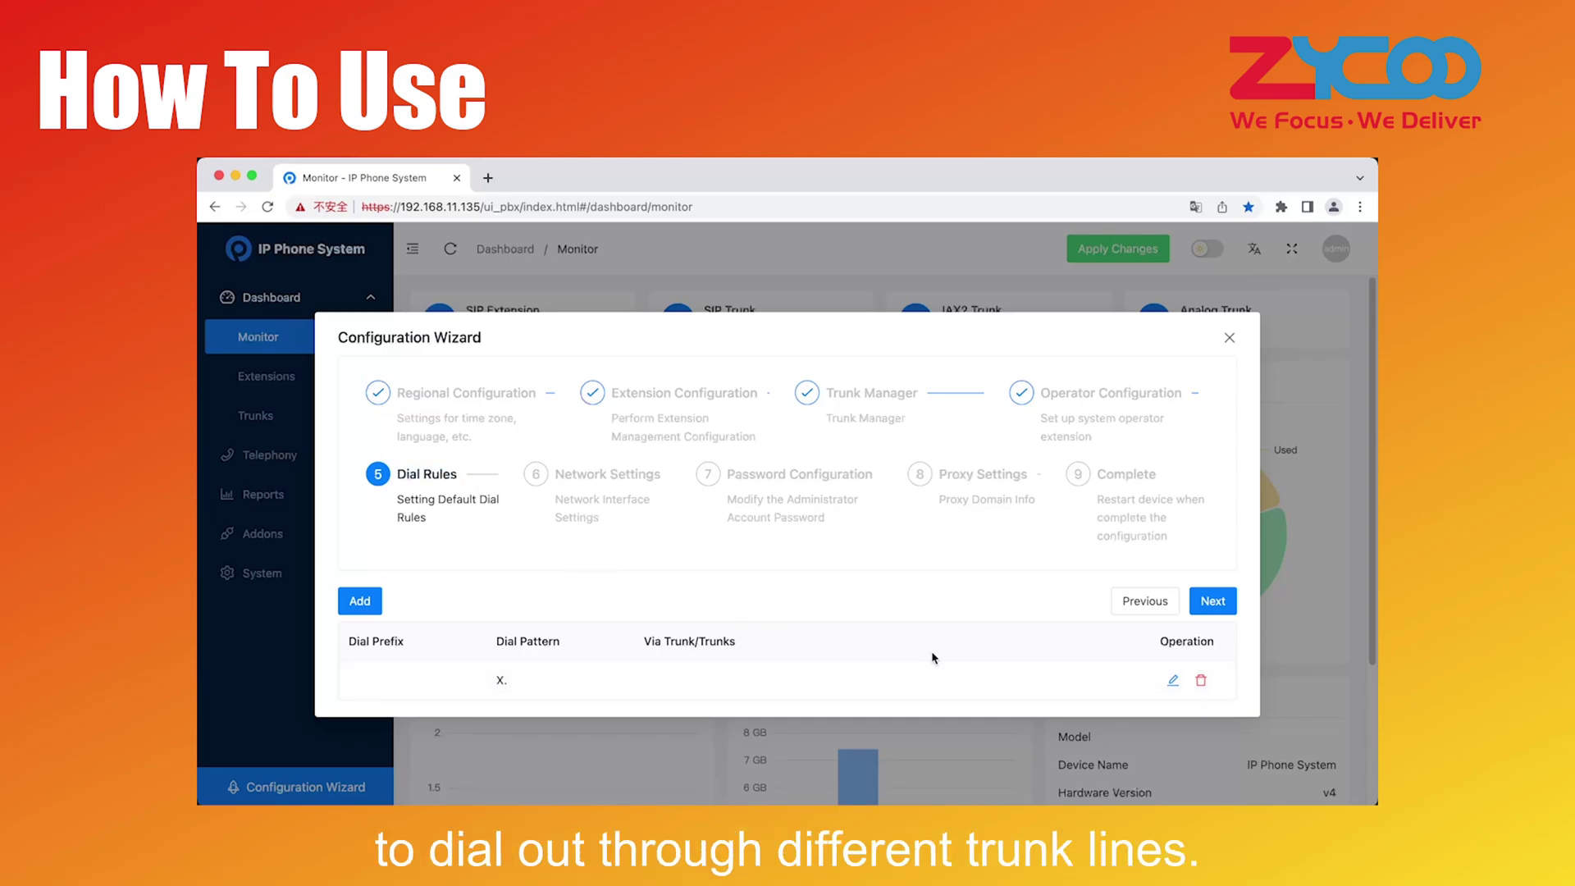
{"action": "left_click", "coordinate": [1171, 682]}
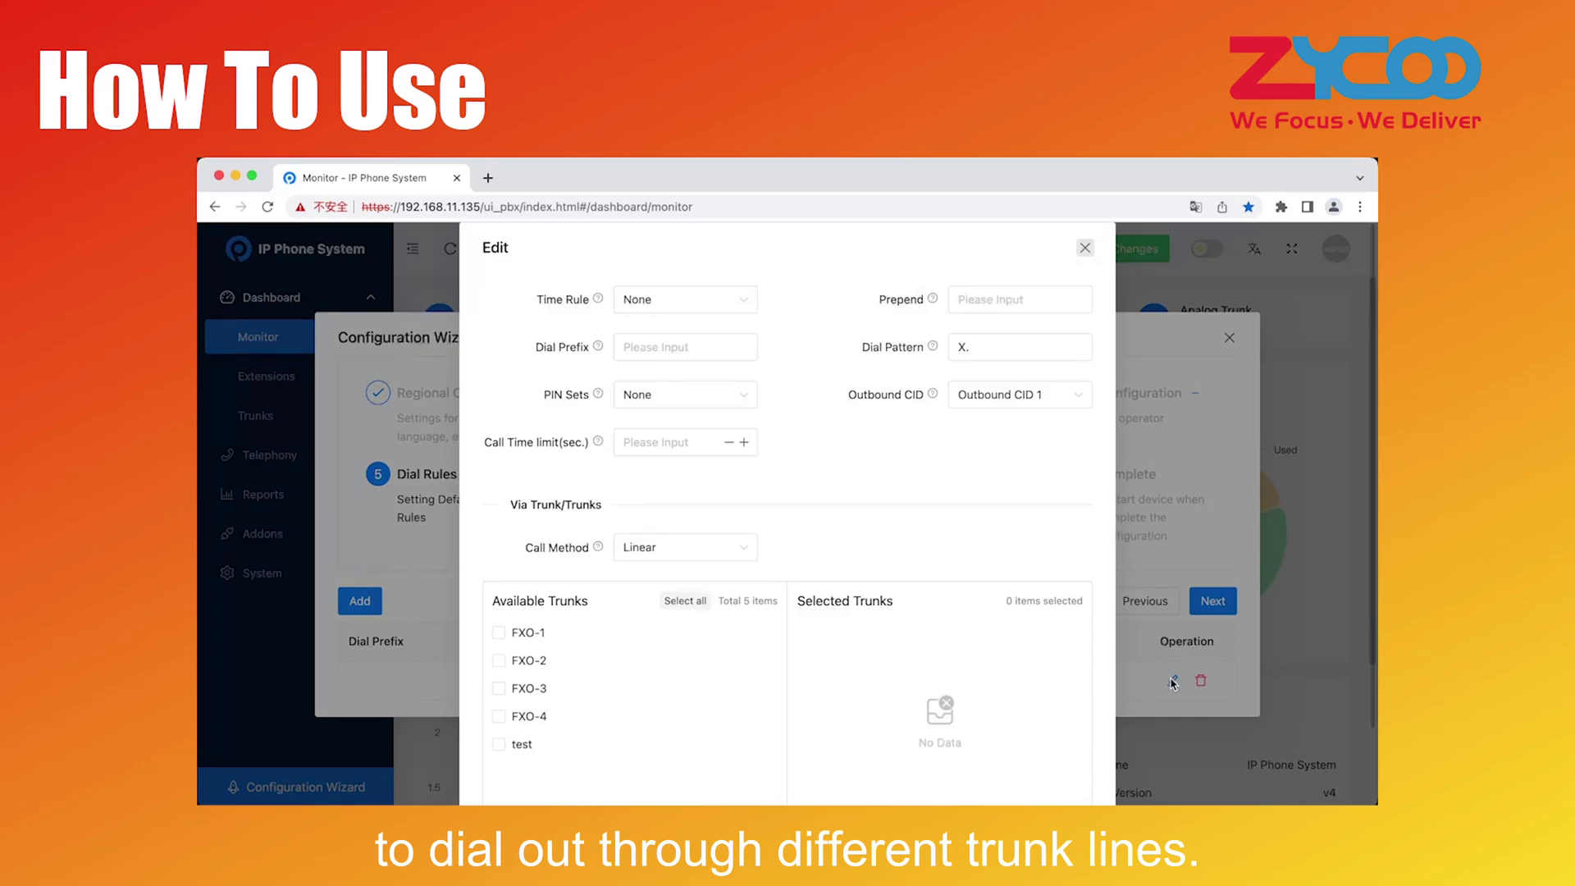
{"action": "left_click_drag", "start_coordinate": [537, 349], "coordinate": [555, 352]}
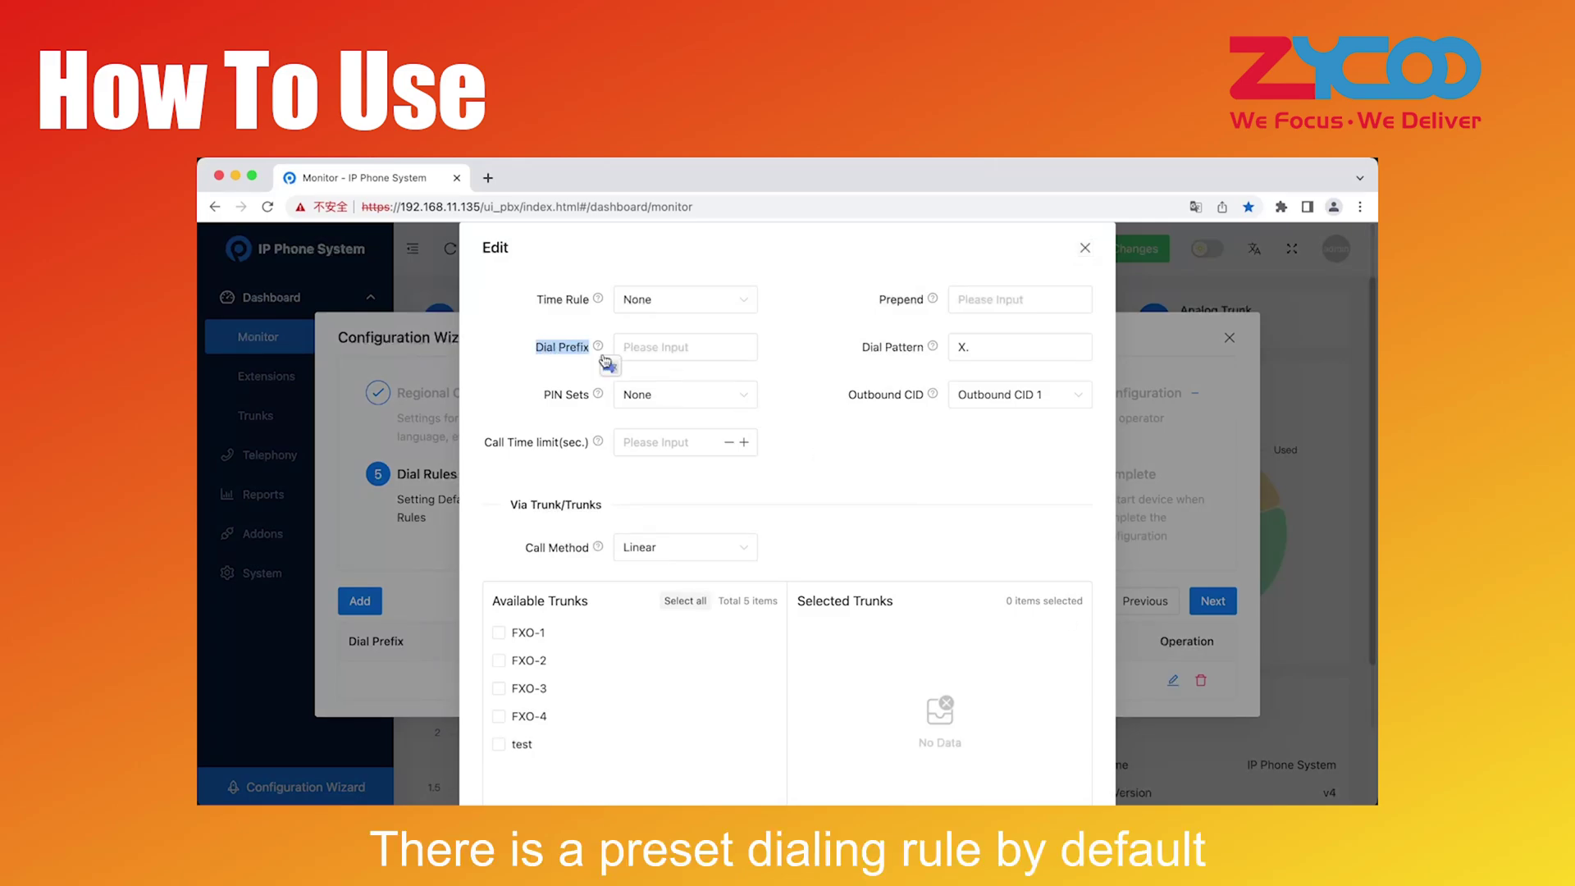
{"action": "mouse_move", "coordinate": [600, 351]}
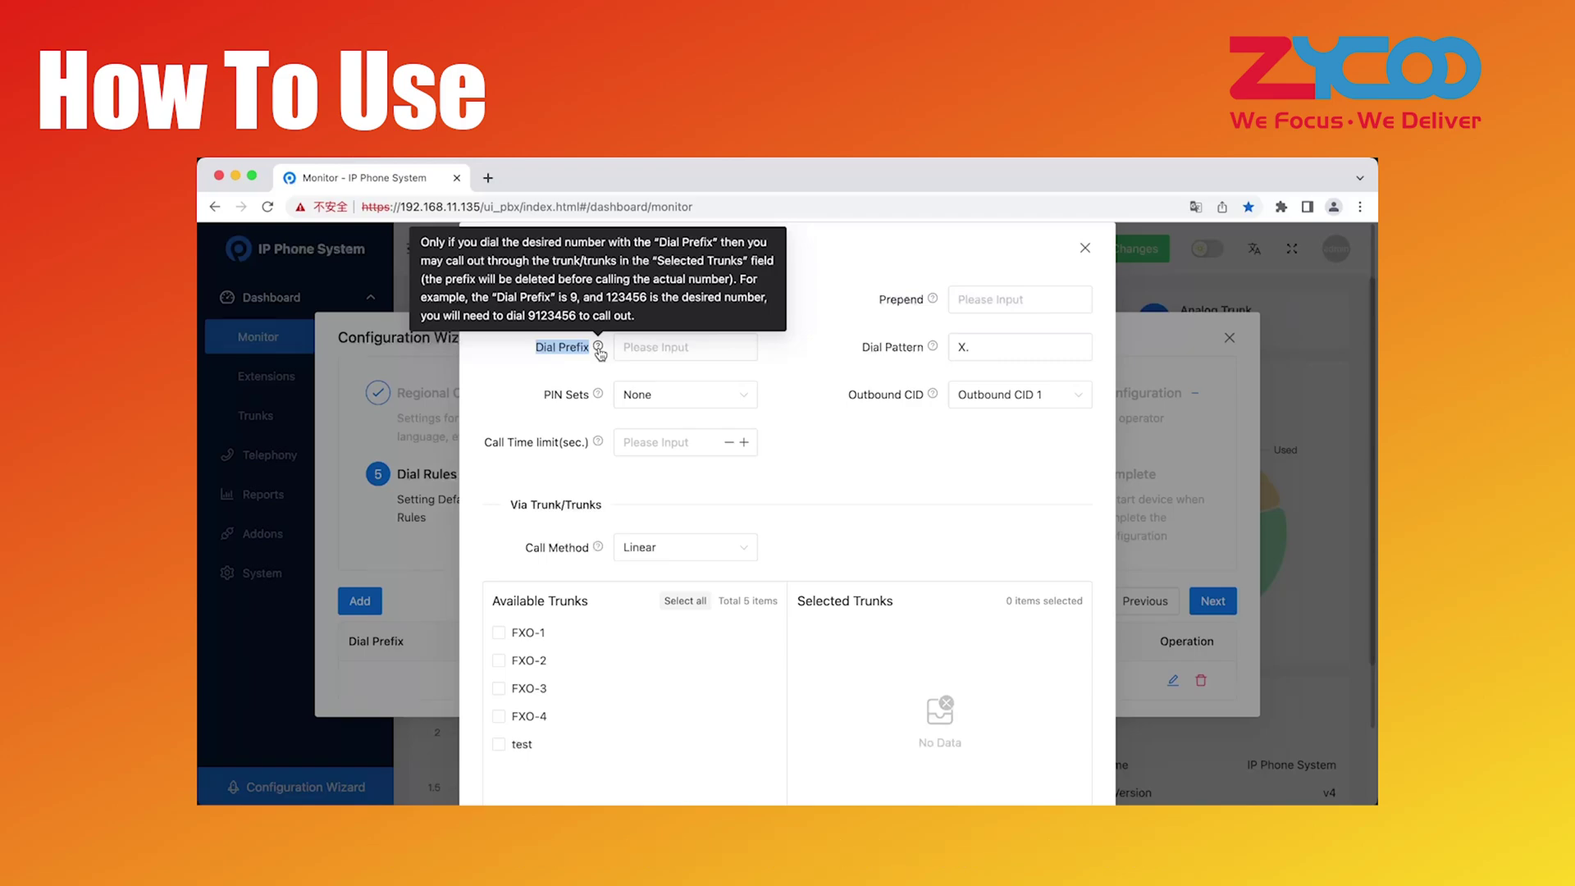
{"action": "left_click", "coordinate": [565, 378]}
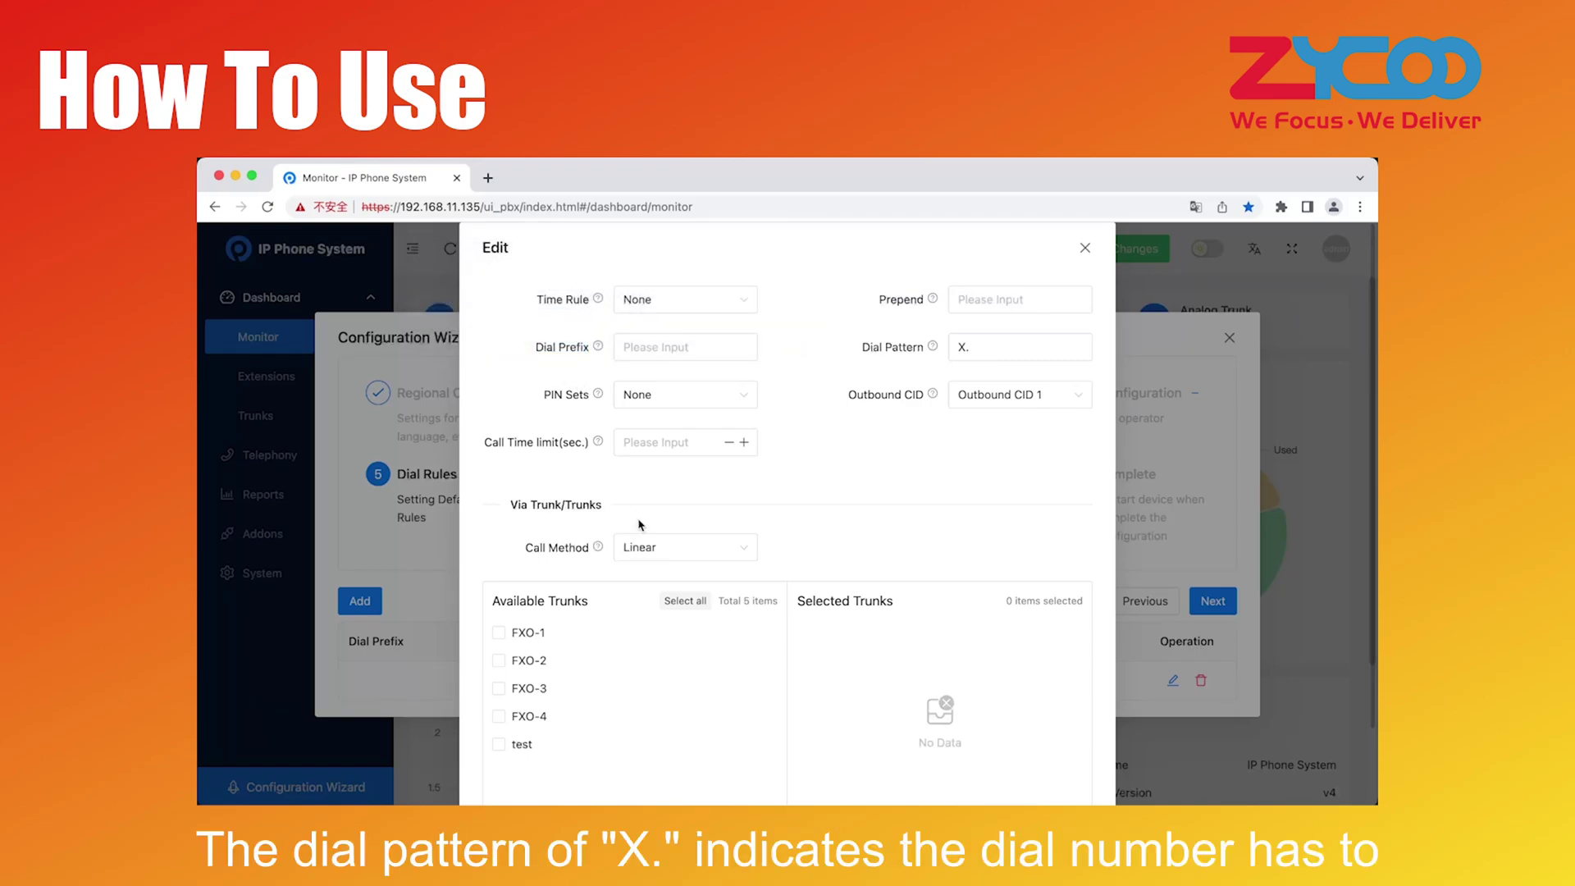
{"action": "scroll", "coordinate": [641, 526], "scroll_direction": "down", "scroll_amount": 1}
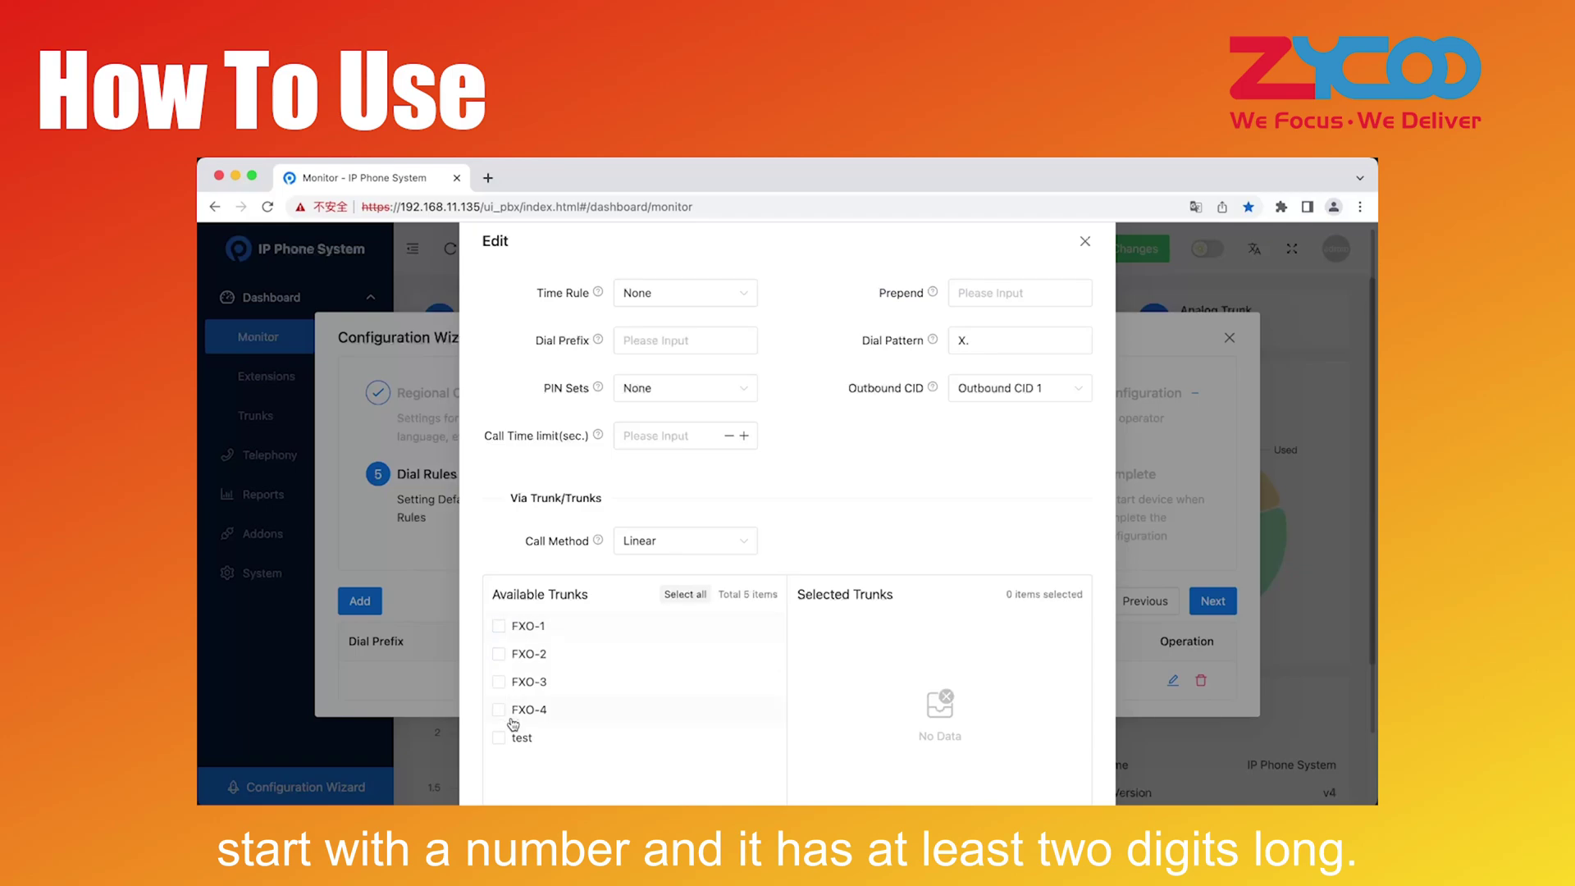
{"action": "scroll", "coordinate": [912, 513], "scroll_direction": "up", "scroll_amount": 1}
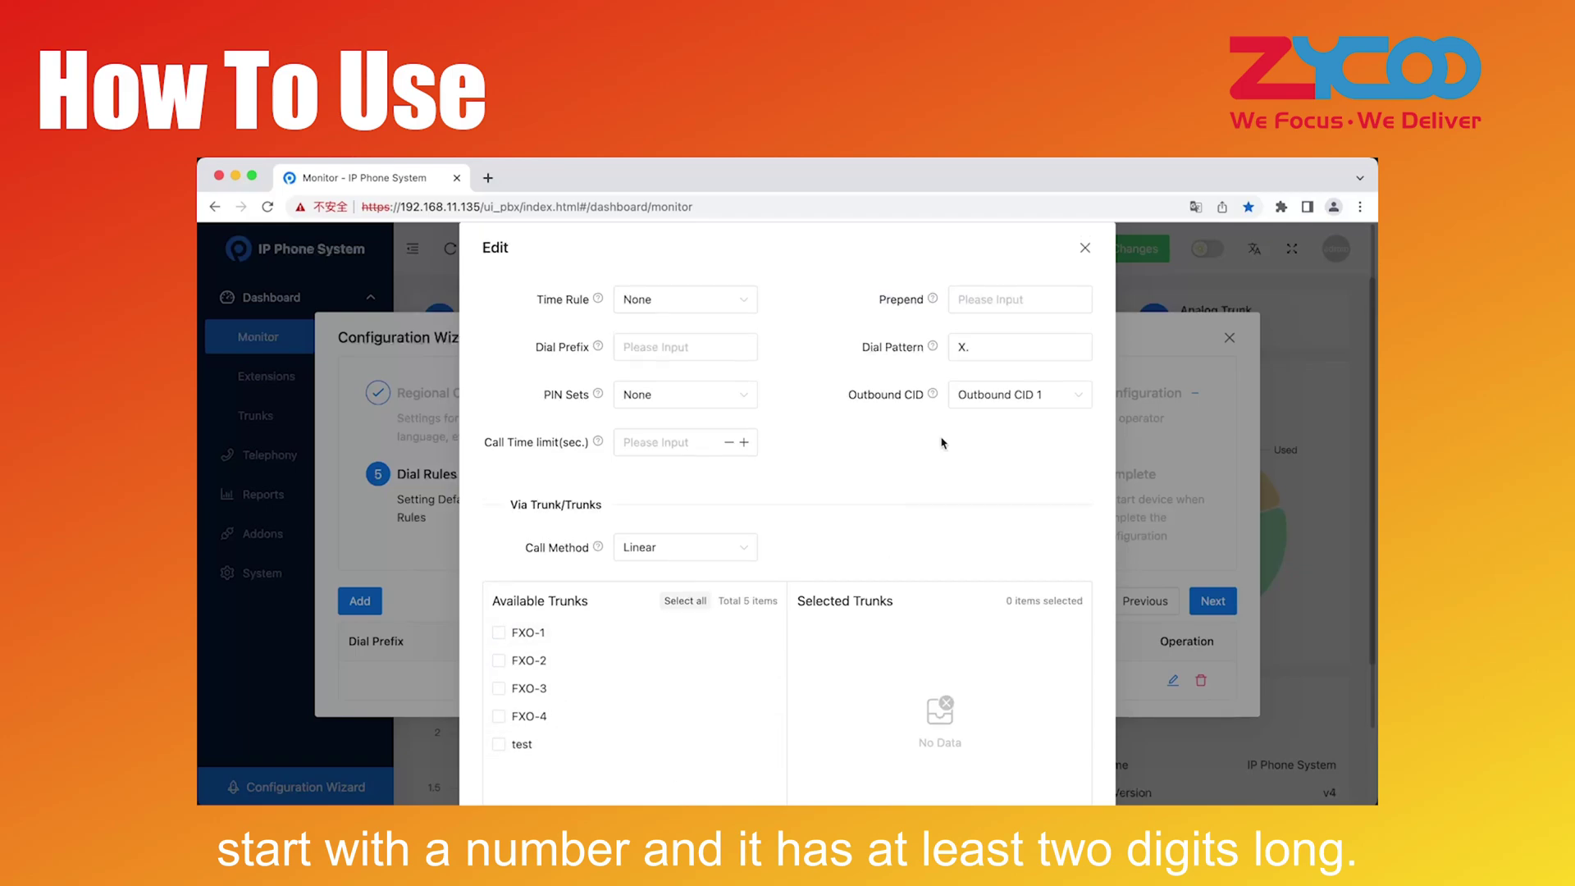
{"action": "left_click", "coordinate": [1085, 251]}
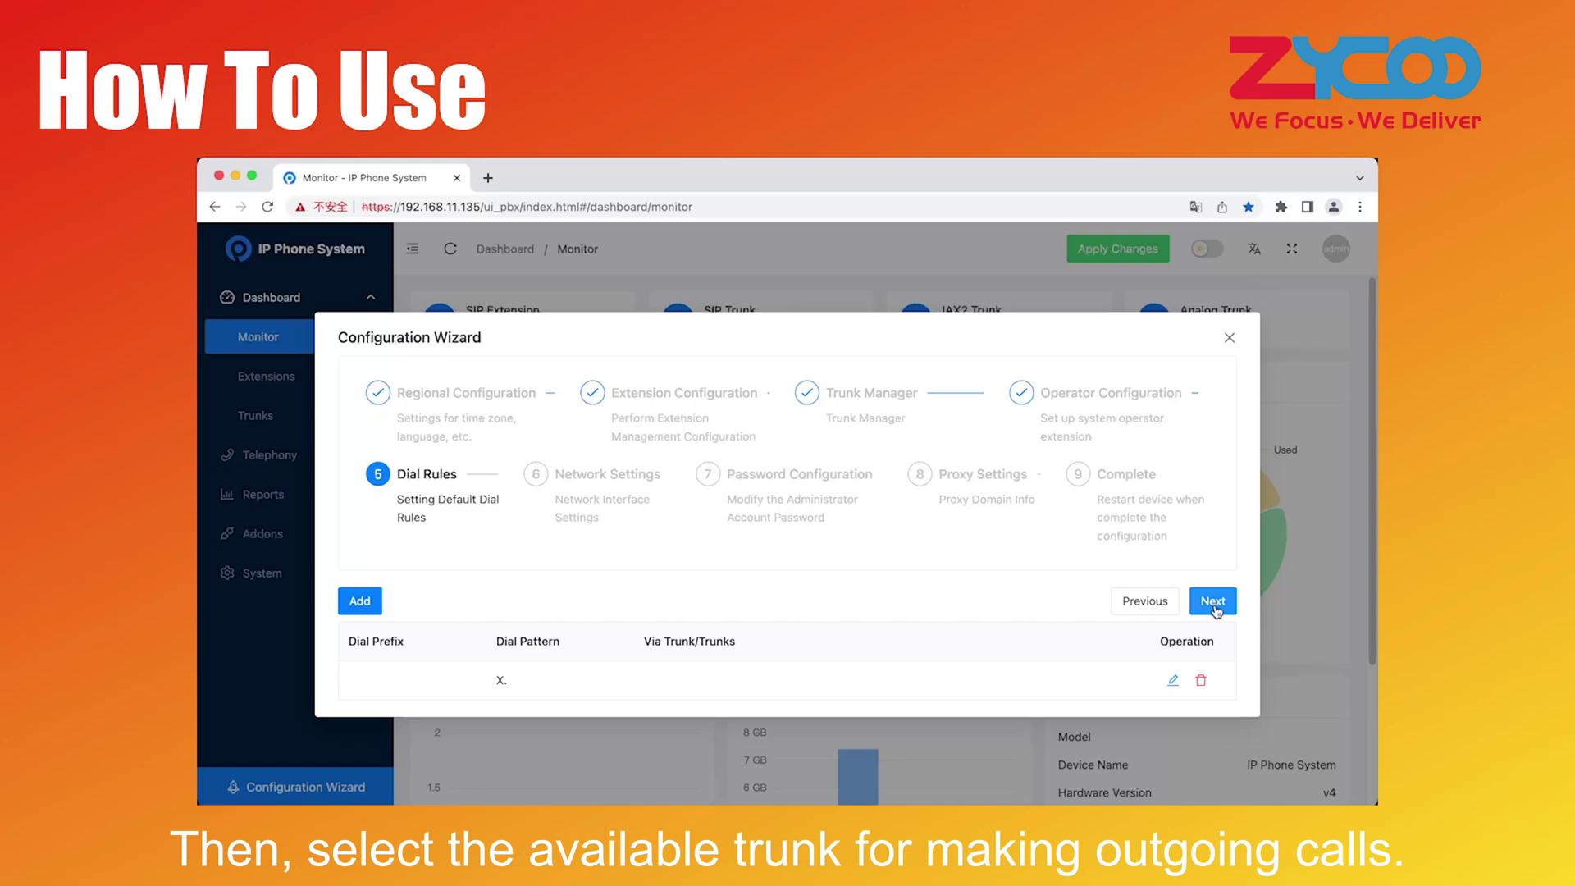
{"action": "left_click", "coordinate": [1215, 608]}
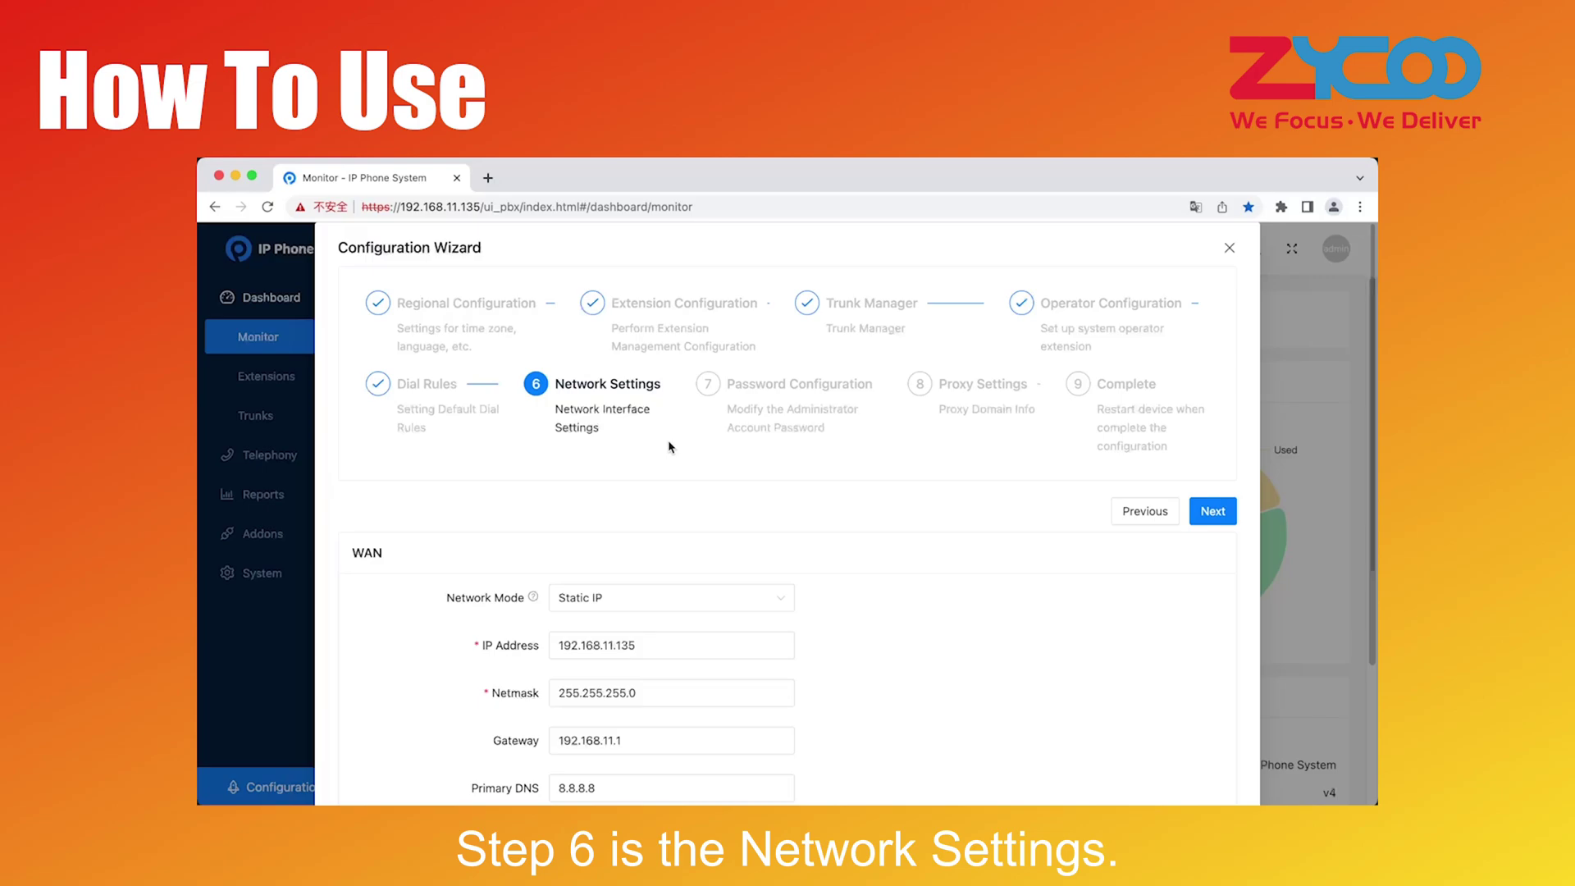
Compare the DHCP and PPPoE WAN modes, then keep the WAN on Static IP
{"action": "scroll", "coordinate": [680, 493], "scroll_direction": "down", "scroll_amount": 5}
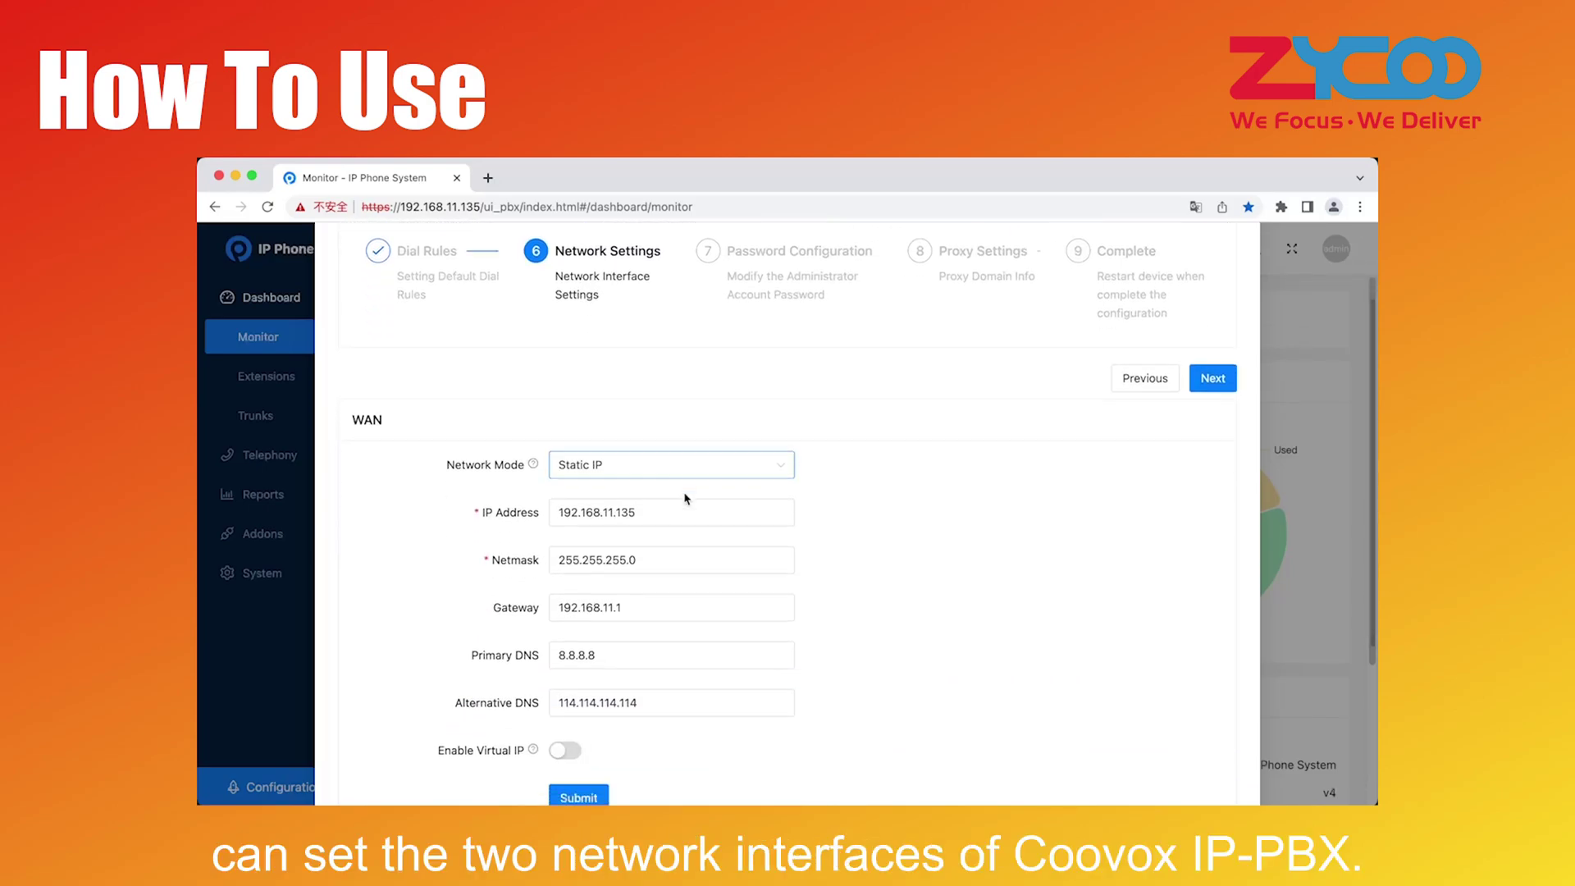
{"action": "left_click", "coordinate": [608, 402]}
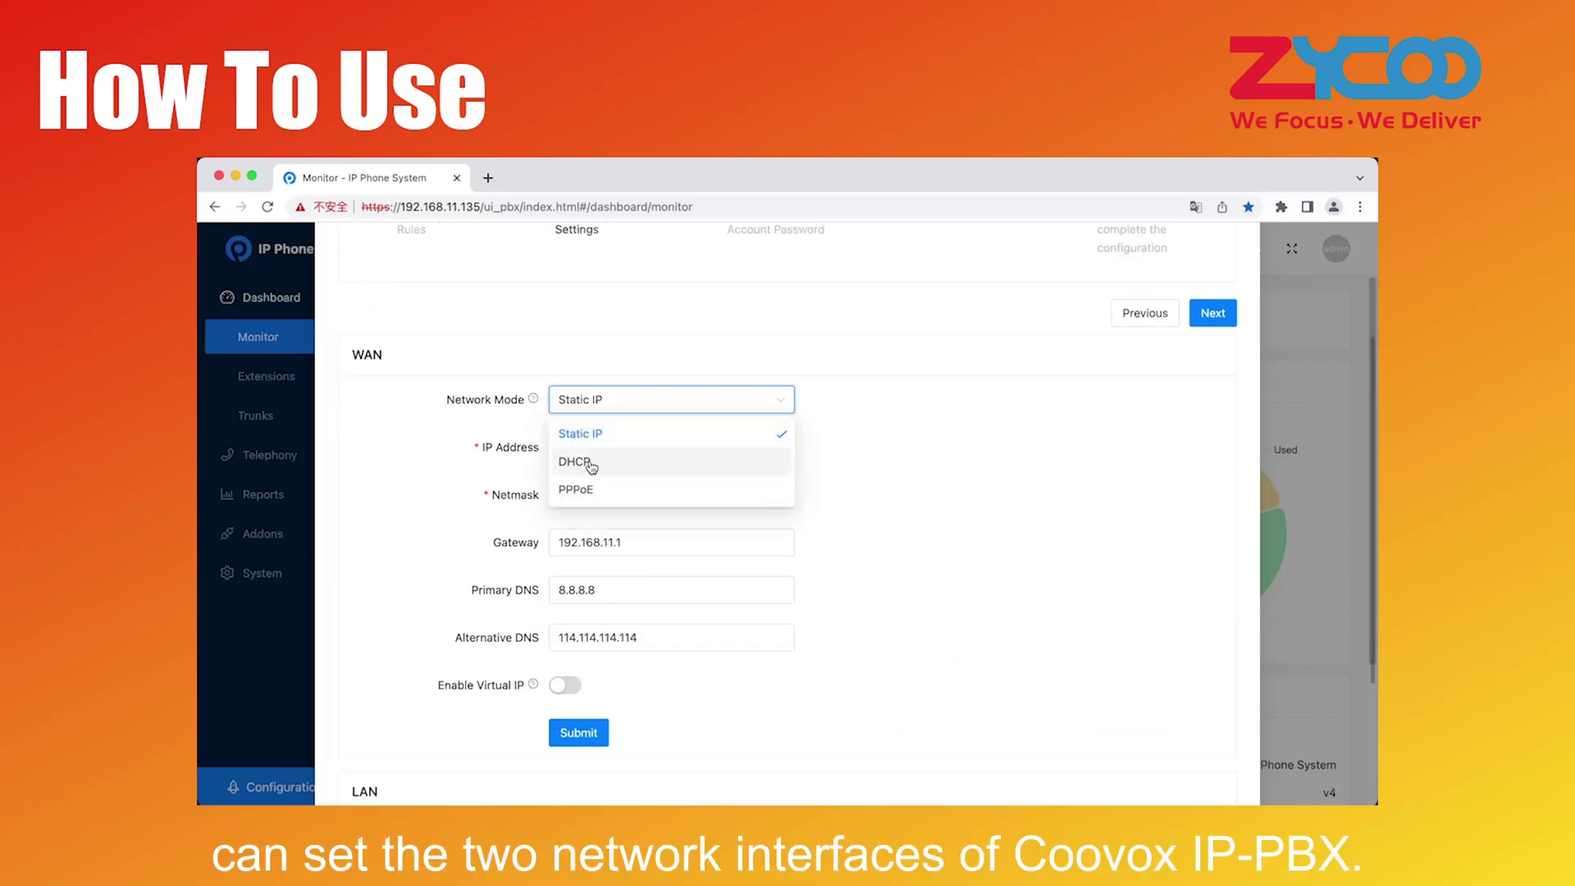
{"action": "left_click", "coordinate": [584, 460]}
{"action": "left_click", "coordinate": [586, 402]}
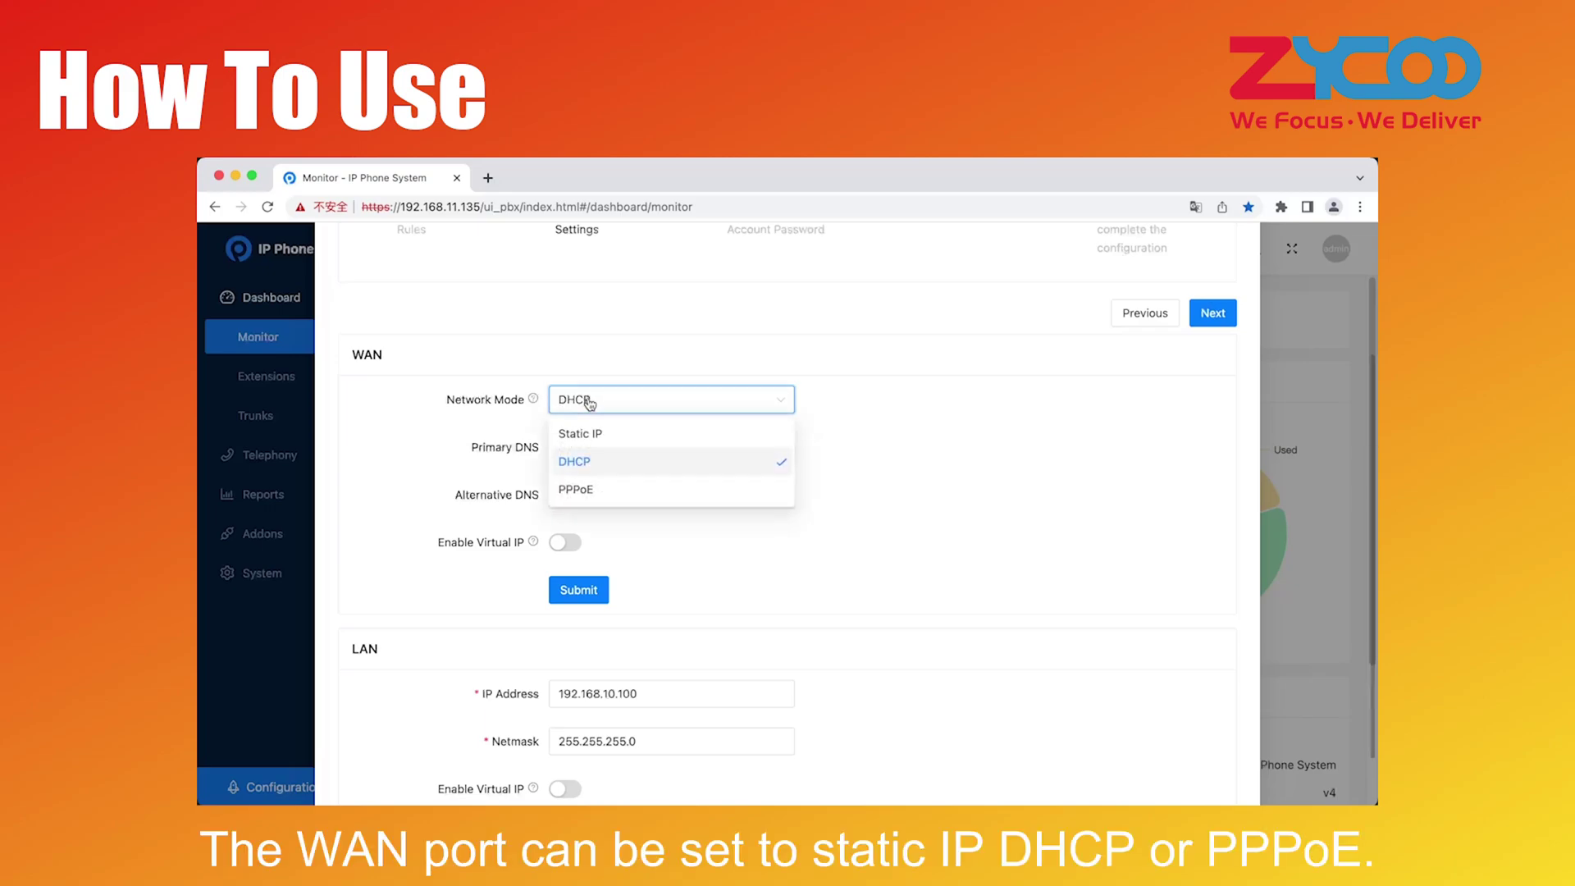
{"action": "left_click", "coordinate": [589, 489]}
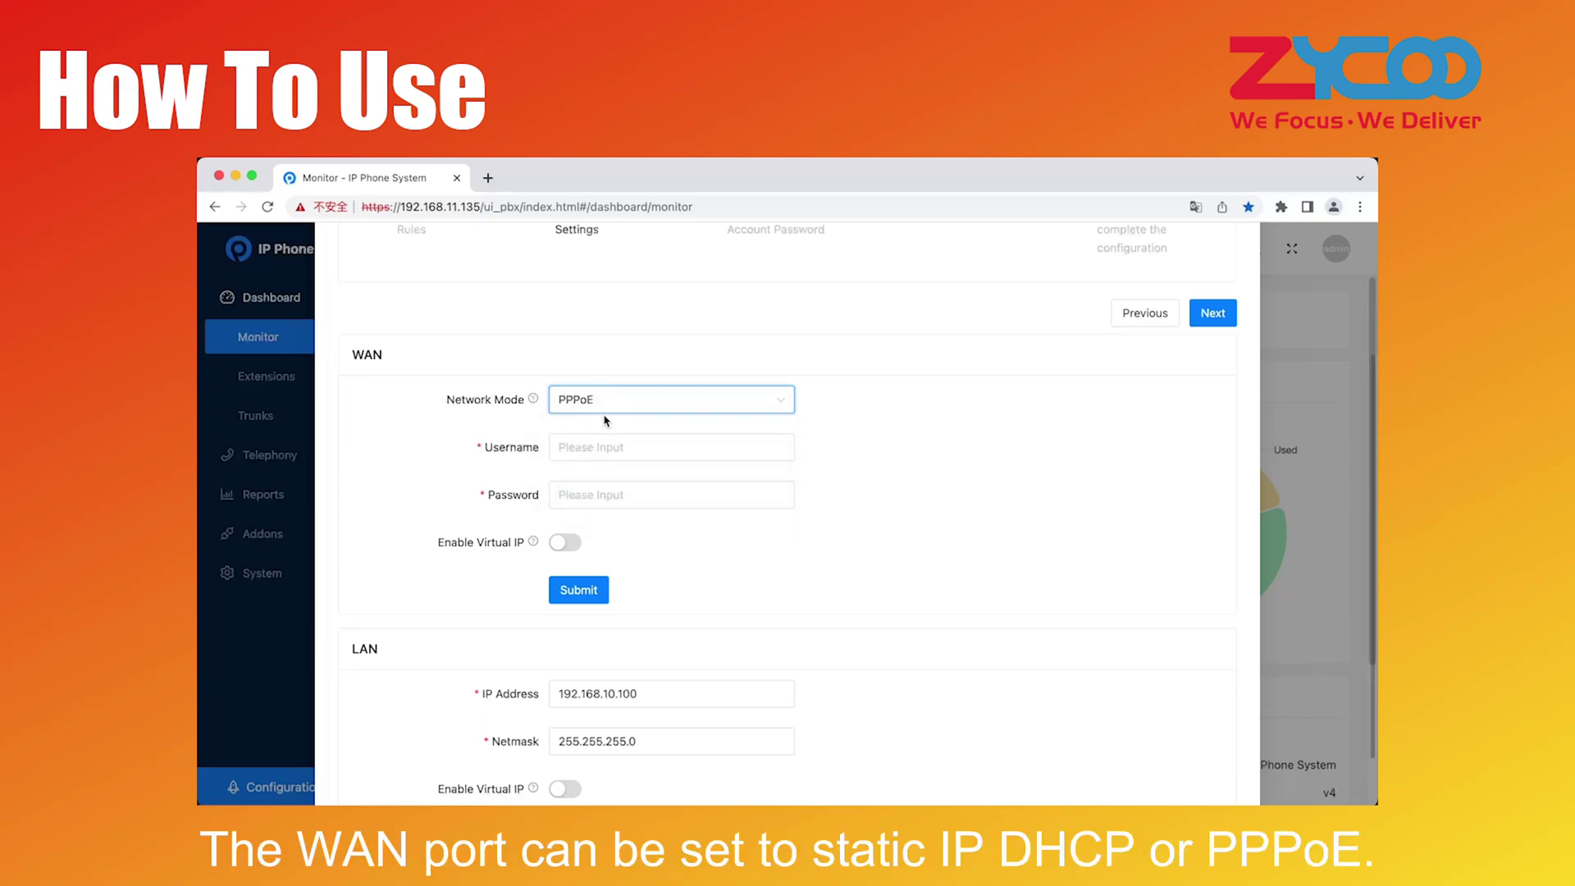
{"action": "left_click", "coordinate": [607, 410]}
{"action": "left_click", "coordinate": [601, 435]}
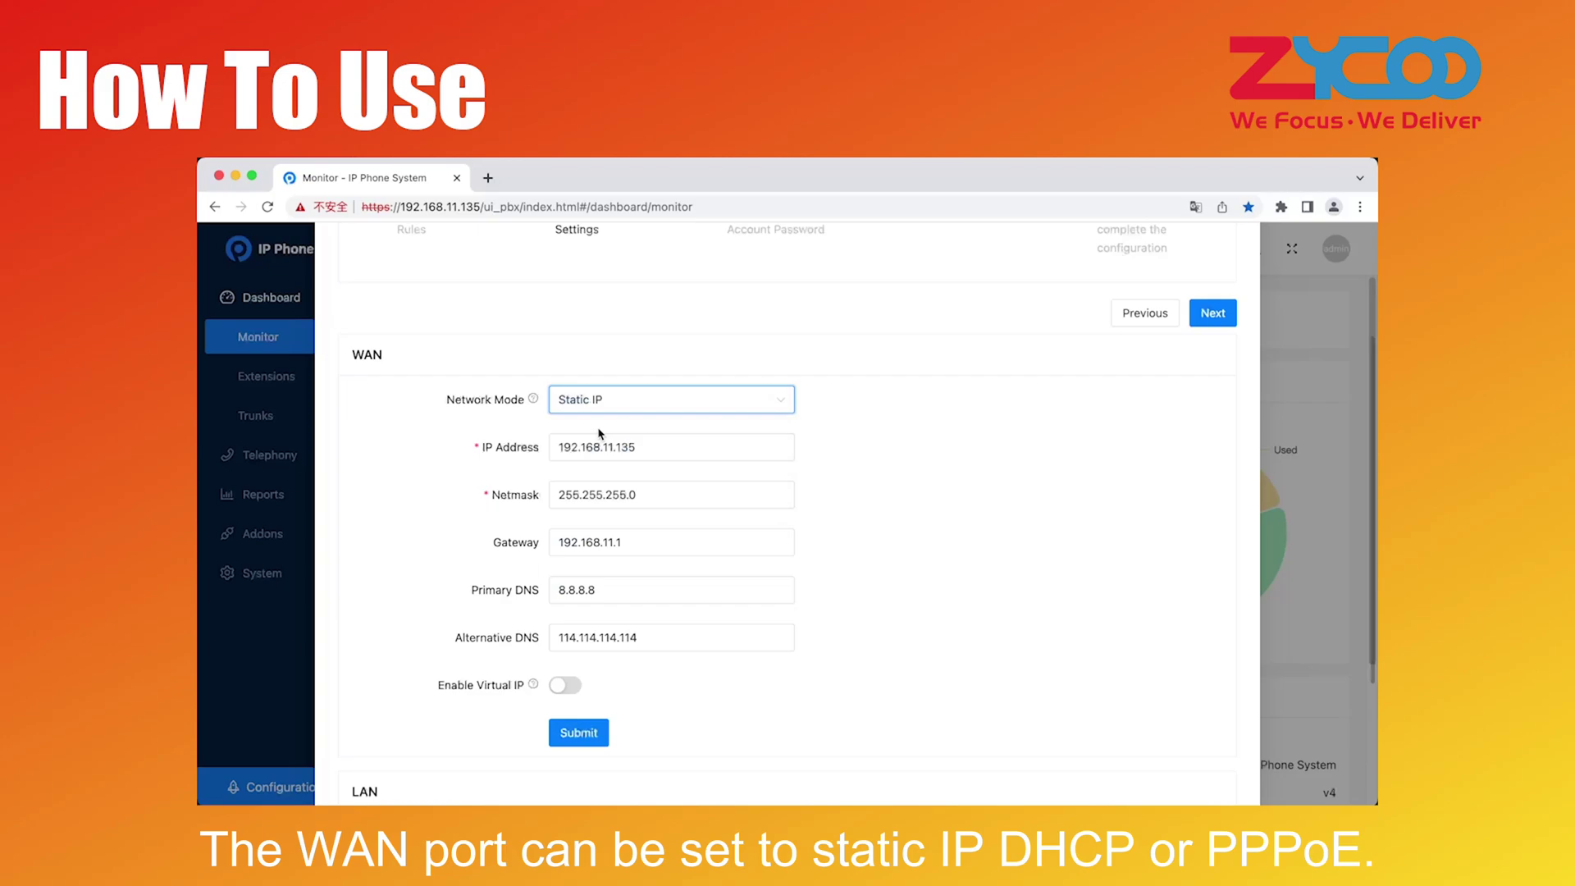
Review the LAN IP address 192.168.10.100 and its netmask
{"action": "scroll", "coordinate": [602, 431], "scroll_direction": "down", "scroll_amount": 3}
{"action": "double_click", "coordinate": [623, 622]}
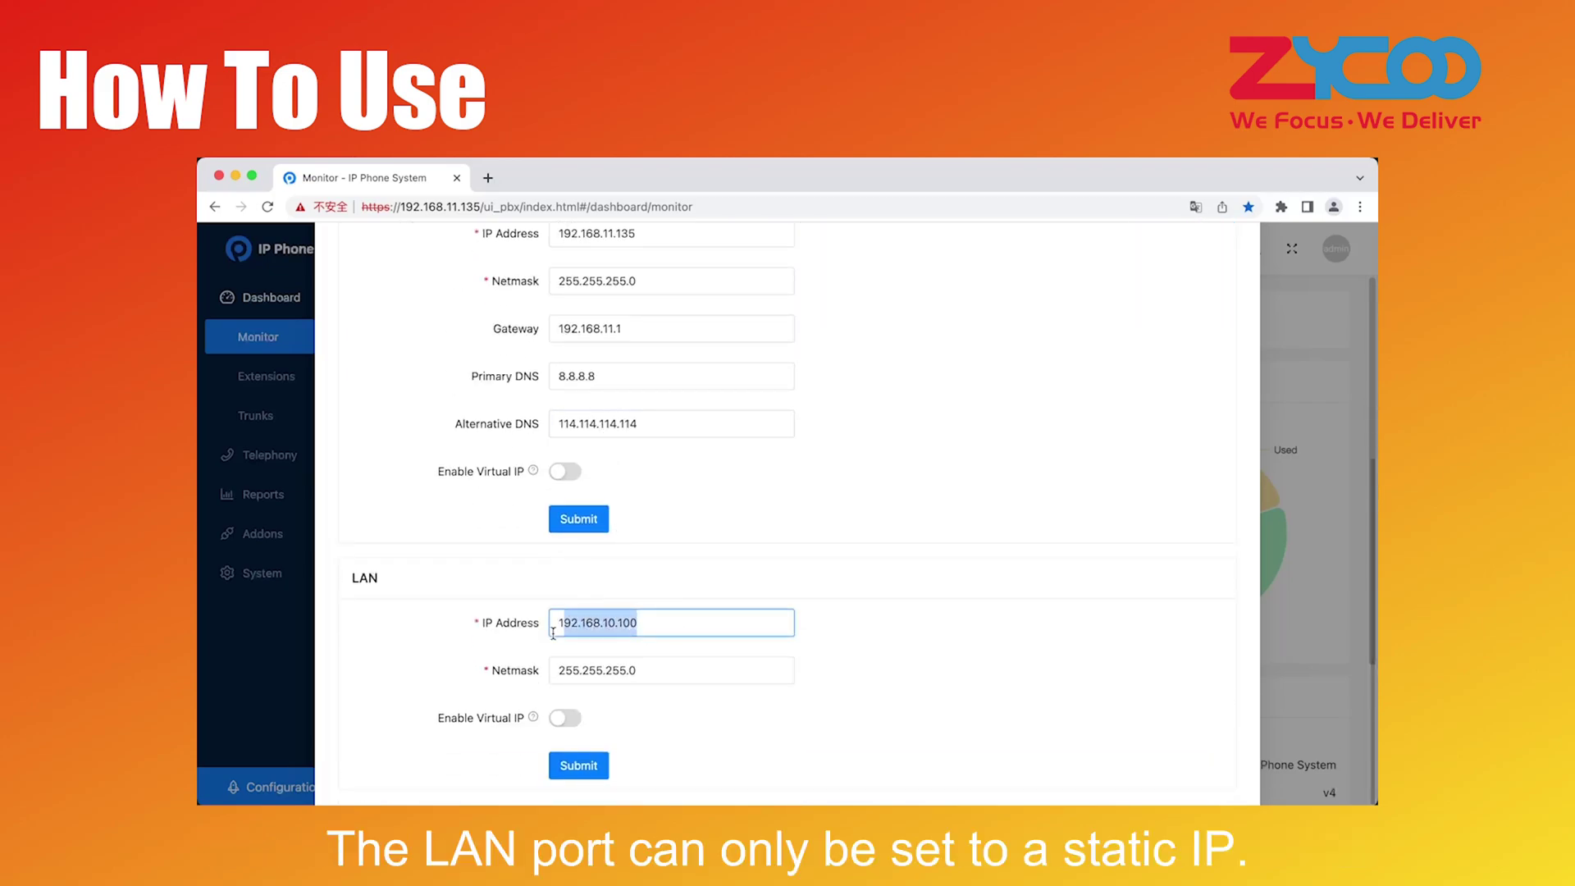
{"action": "left_click", "coordinate": [643, 666]}
{"action": "left_click_drag", "start_coordinate": [654, 670], "coordinate": [529, 680]}
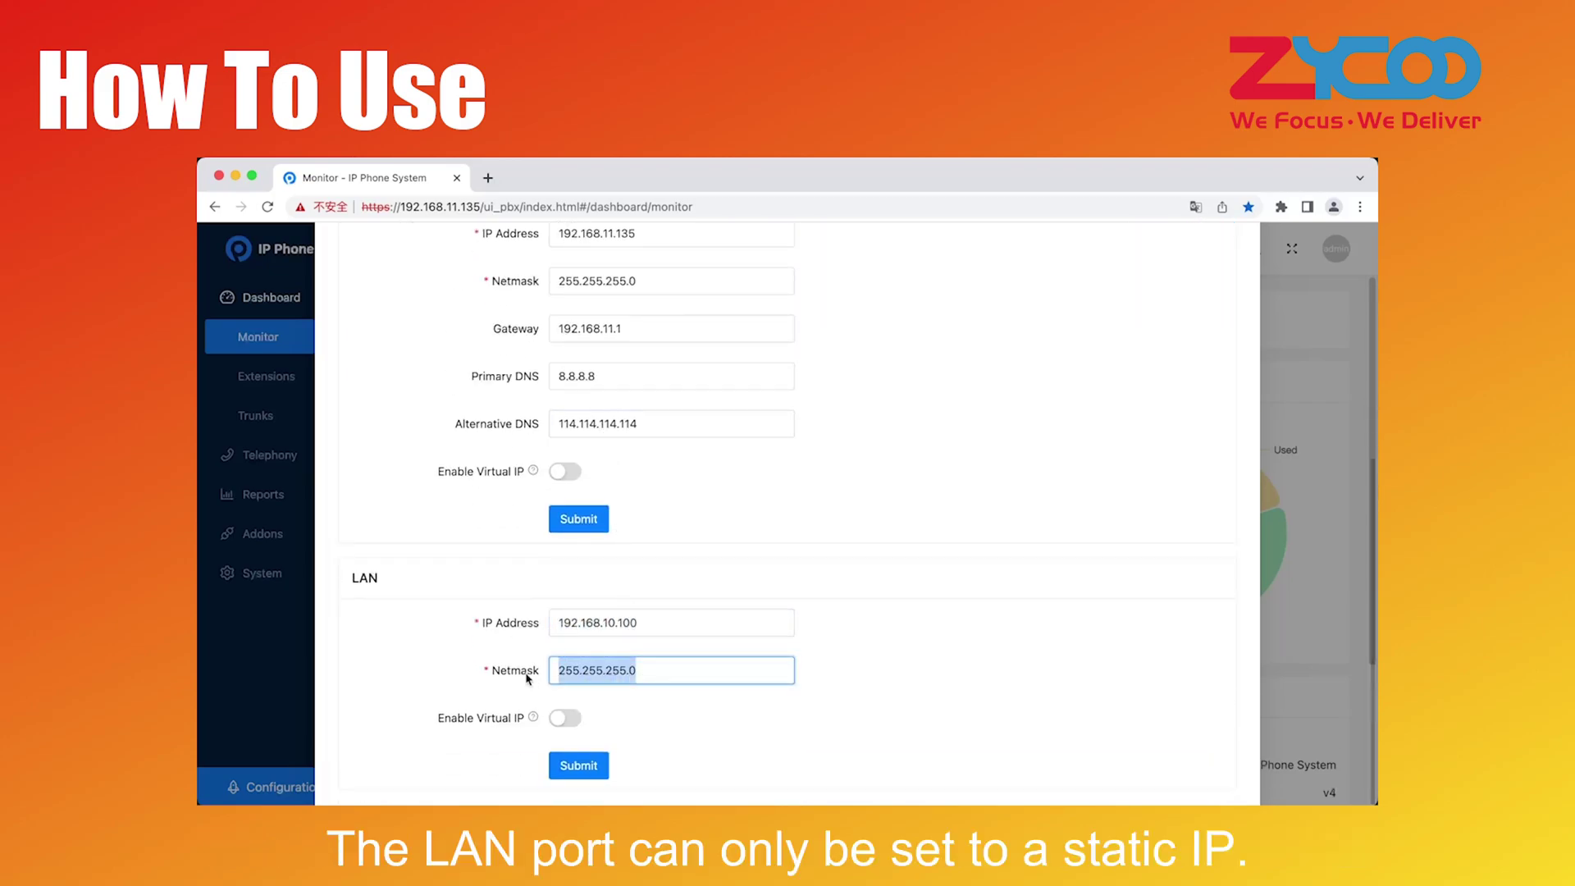
{"action": "left_click", "coordinate": [712, 583]}
{"action": "scroll", "coordinate": [729, 576], "scroll_direction": "up", "scroll_amount": 1}
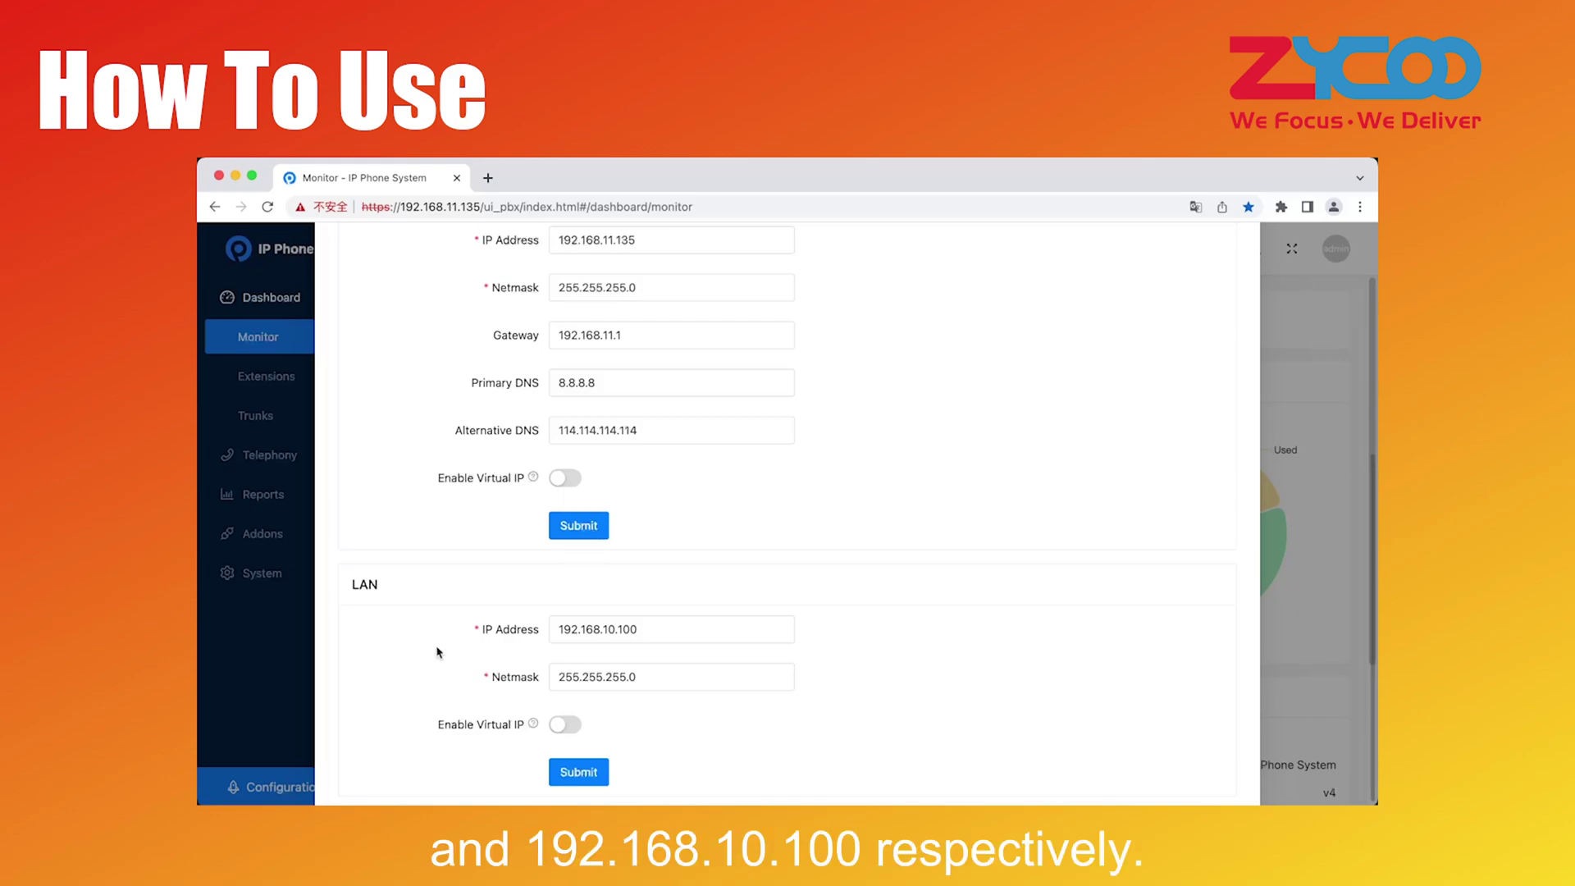
Review WAN IP and gateway 192.168.11.1, submit, and go to Password Configuration
{"action": "scroll", "coordinate": [439, 652], "scroll_direction": "up", "scroll_amount": 3}
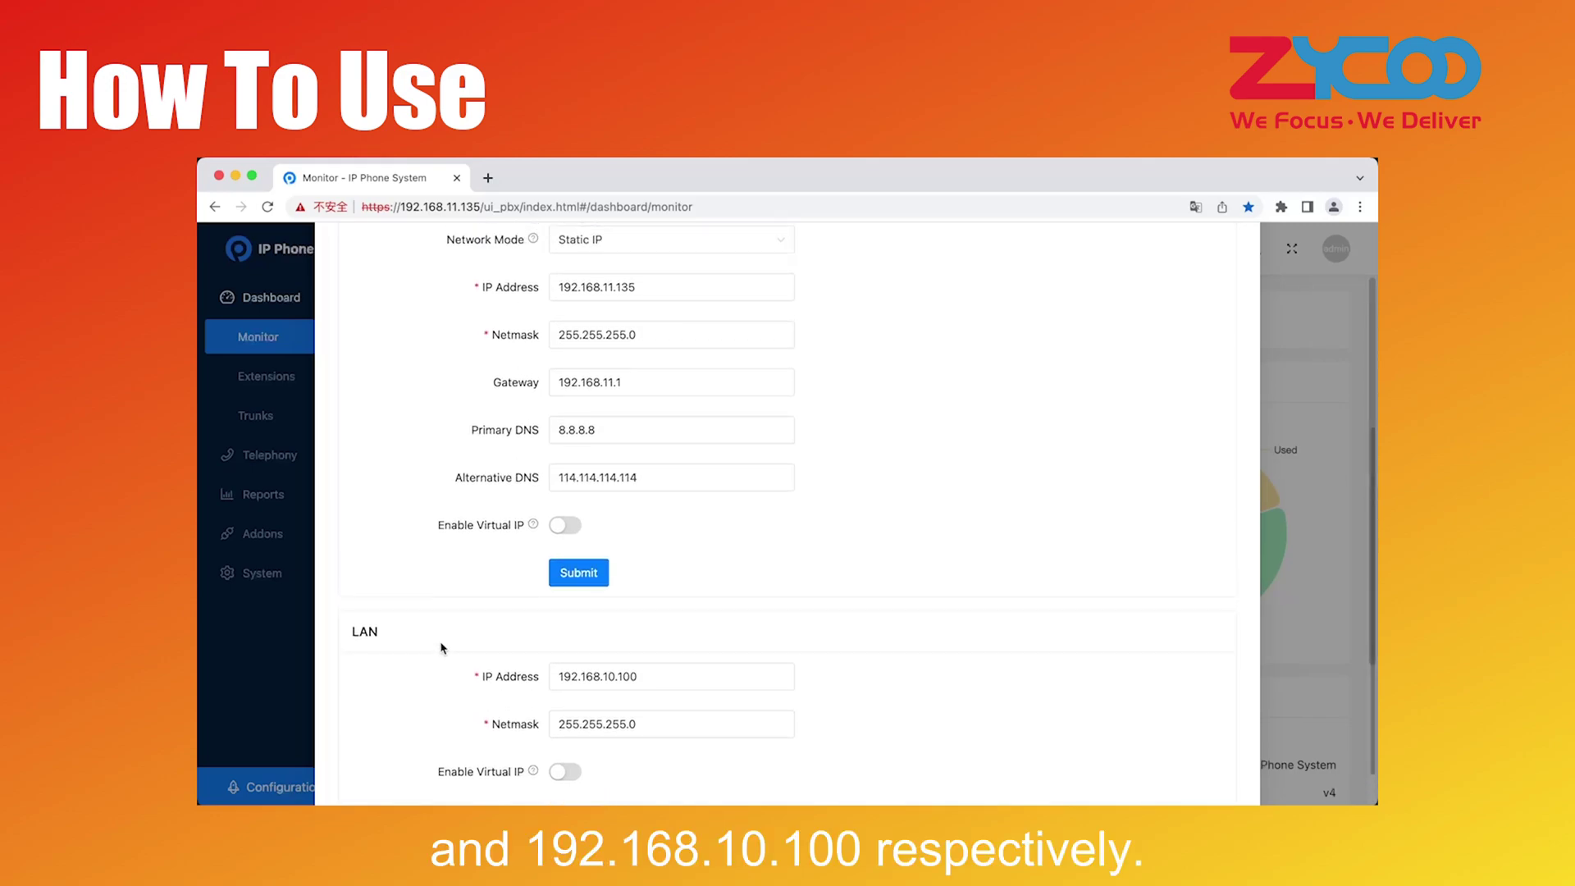
{"action": "double_click", "coordinate": [635, 374]}
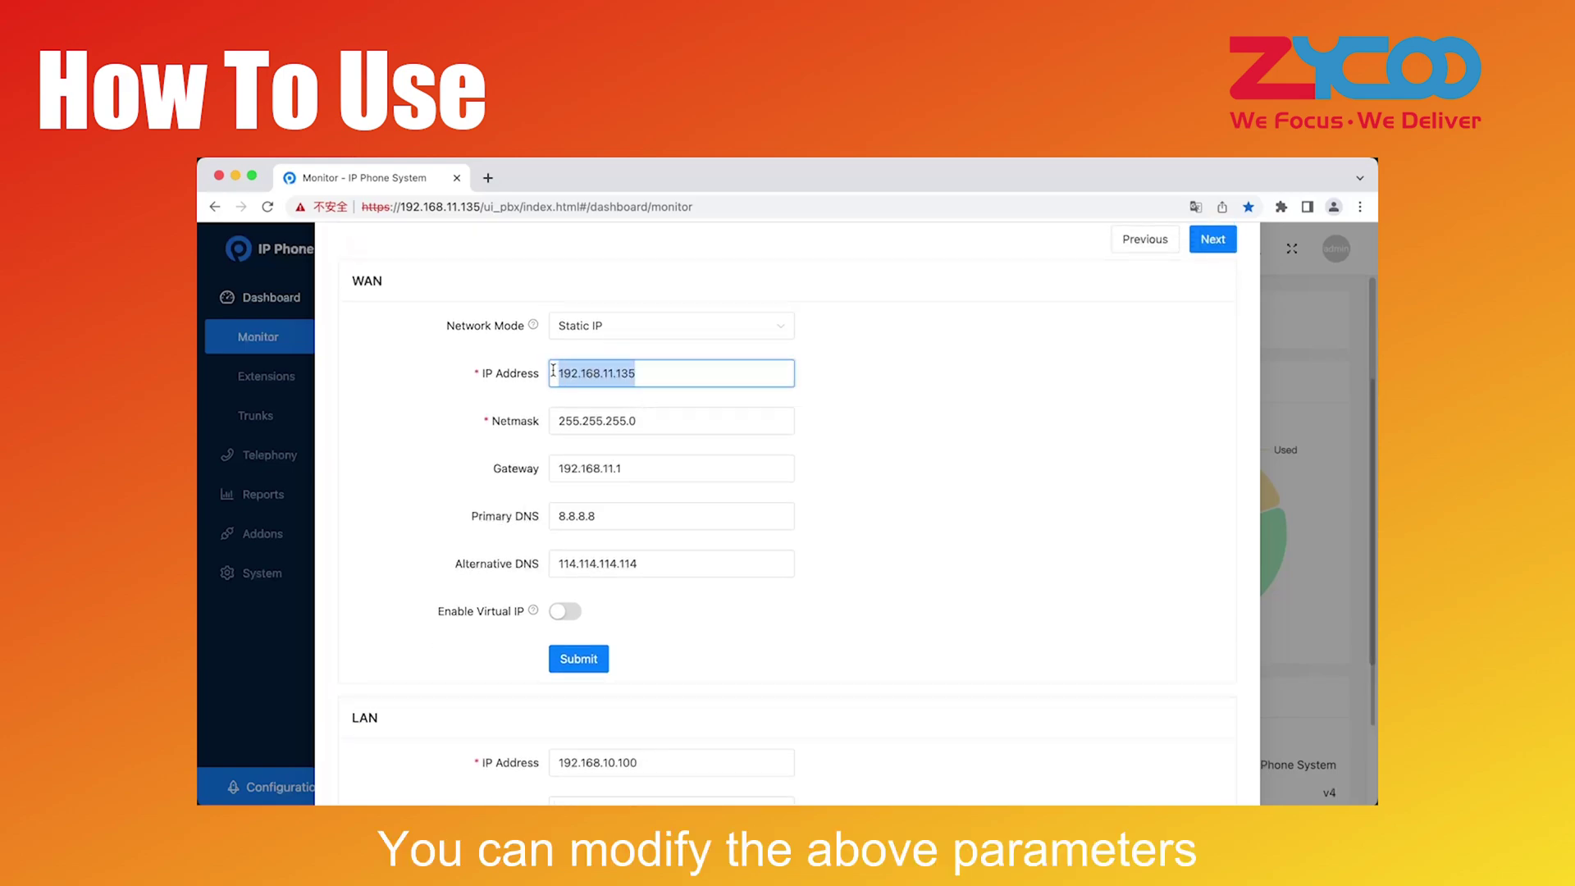
{"action": "left_click", "coordinate": [642, 471]}
{"action": "double_click", "coordinate": [642, 471]}
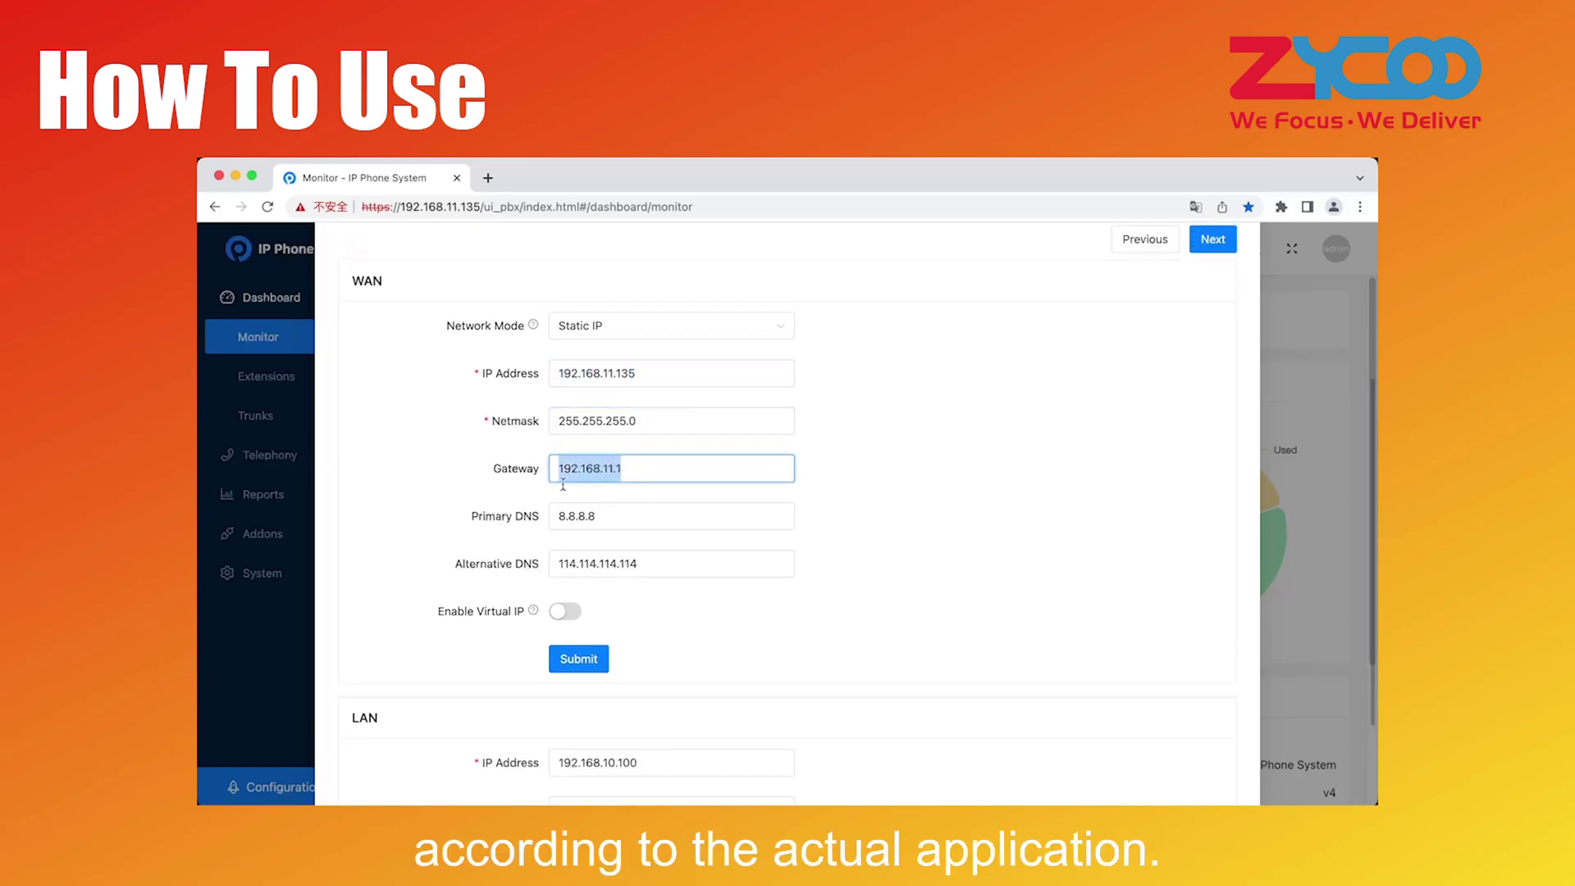
{"action": "left_click", "coordinate": [757, 547]}
{"action": "left_click", "coordinate": [578, 659]}
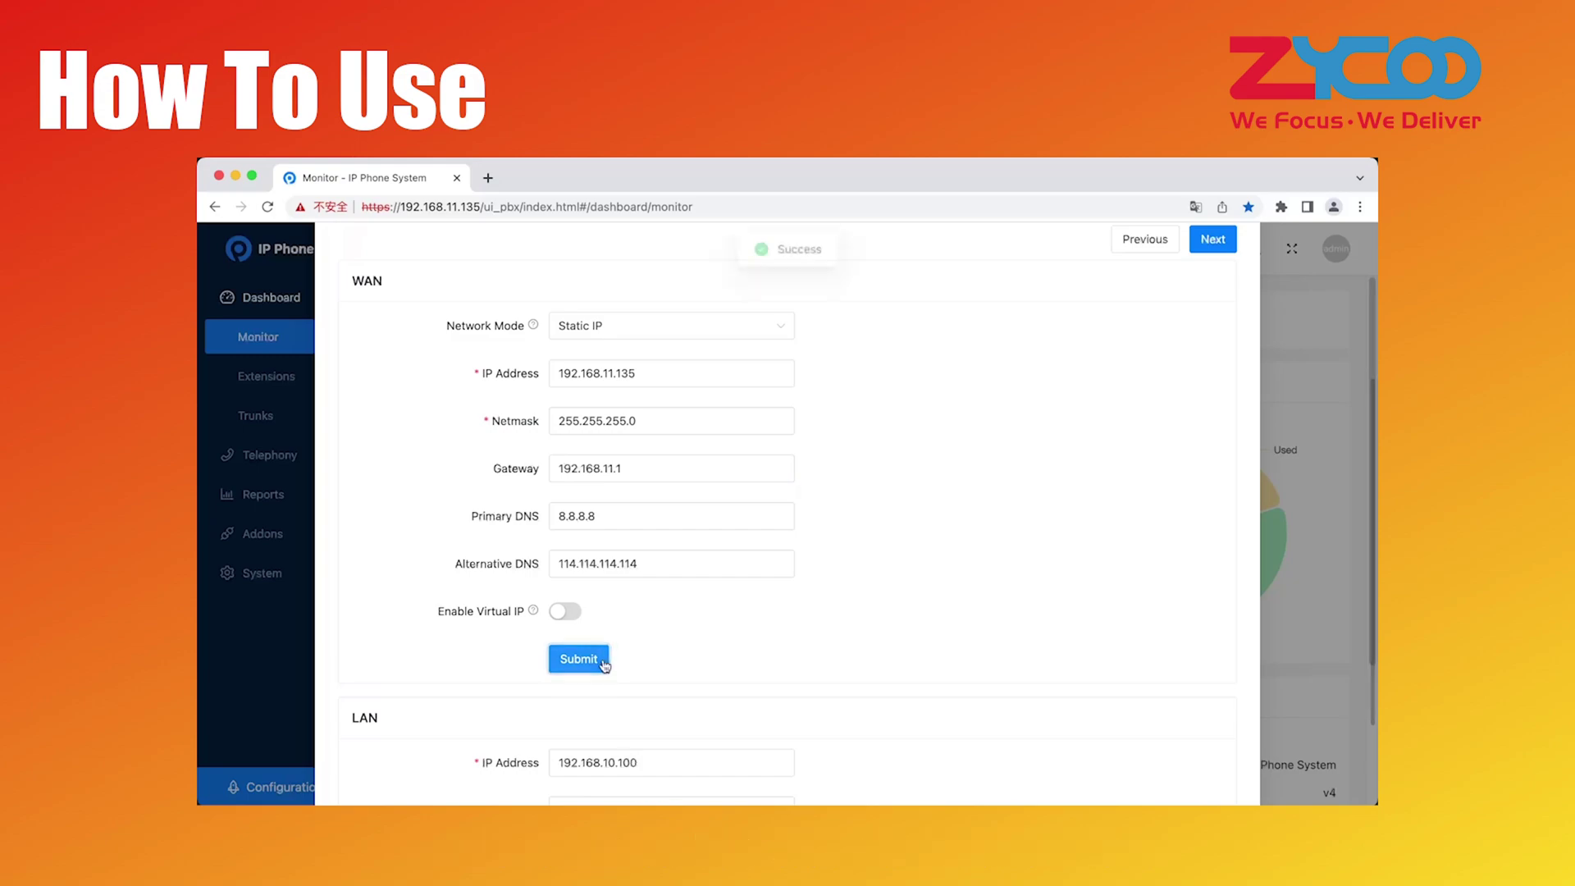
{"action": "scroll", "coordinate": [950, 535], "scroll_direction": "up", "scroll_amount": 2}
{"action": "scroll", "coordinate": [950, 535], "scroll_direction": "up", "scroll_amount": 1}
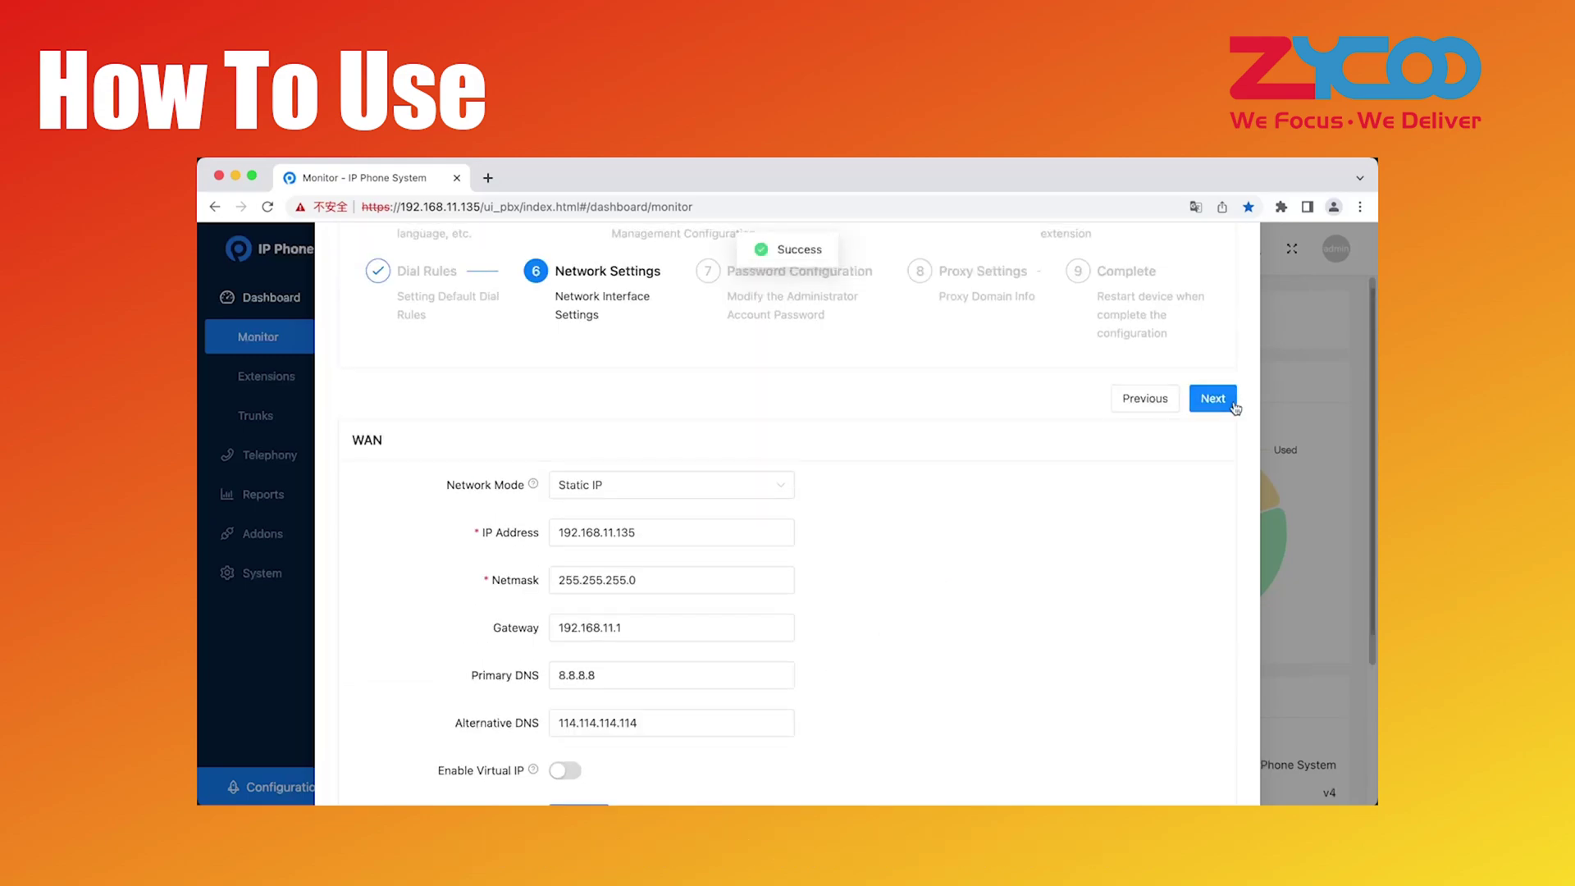
{"action": "left_click", "coordinate": [1232, 402]}
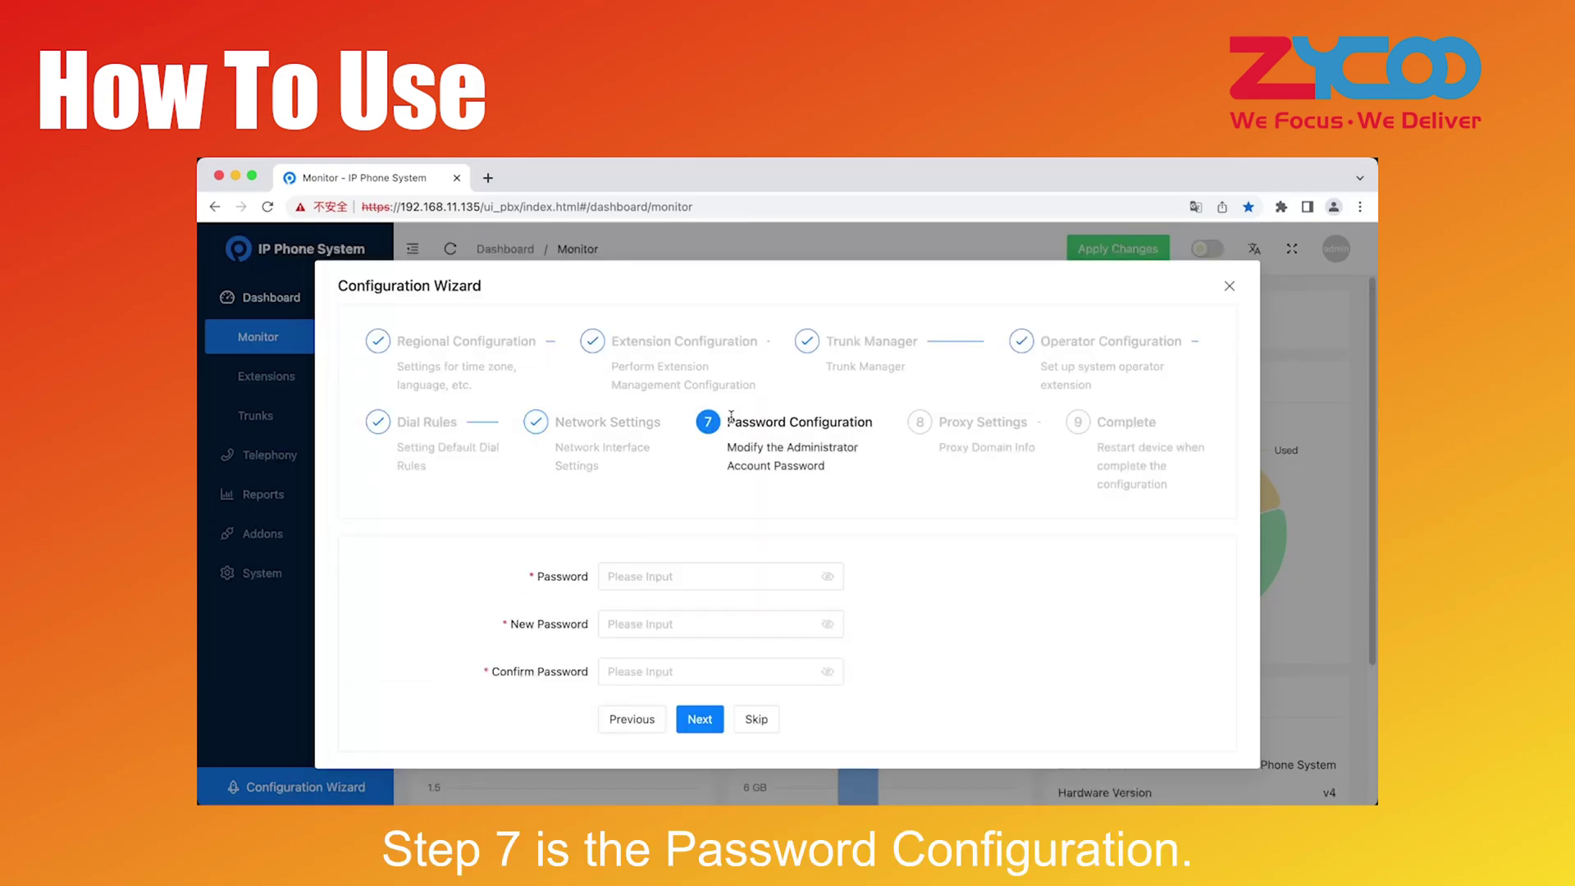
Leave the admin password unchanged, clearing the entry and skipping to Proxy Settings
{"action": "left_click_drag", "start_coordinate": [728, 416], "coordinate": [882, 433]}
{"action": "left_click_drag", "start_coordinate": [729, 450], "coordinate": [853, 469]}
{"action": "left_click", "coordinate": [853, 469]}
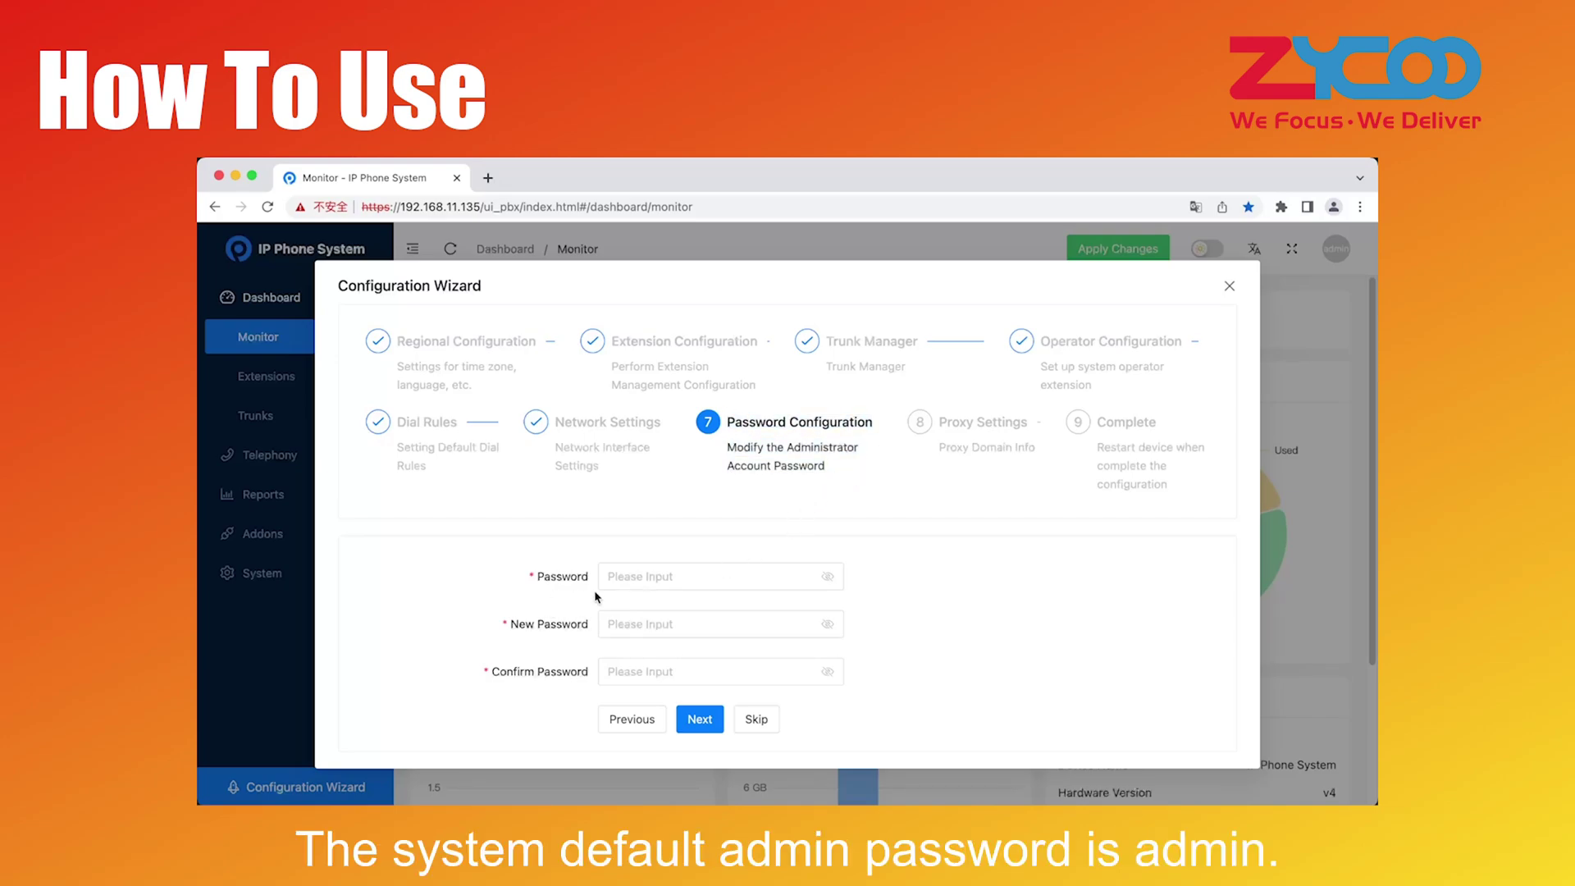
{"action": "left_click", "coordinate": [618, 576]}
{"action": "type", "text": "adm"}
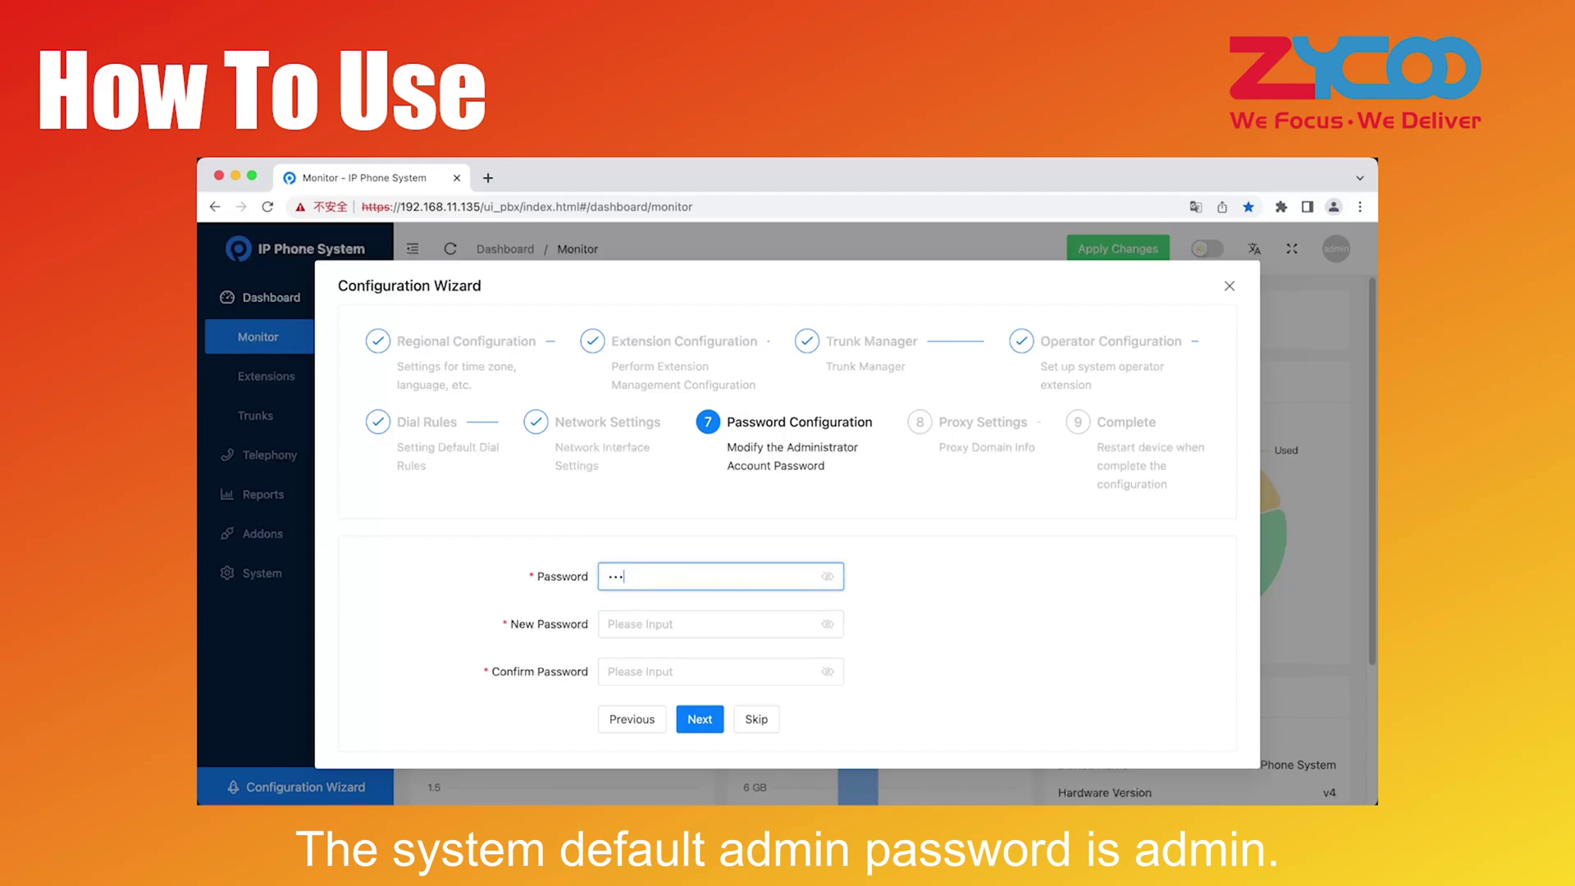
{"action": "key", "text": "BackSpace"}
{"action": "key", "text": "BackSpace"}
{"action": "key", "text": "BackSpace"}
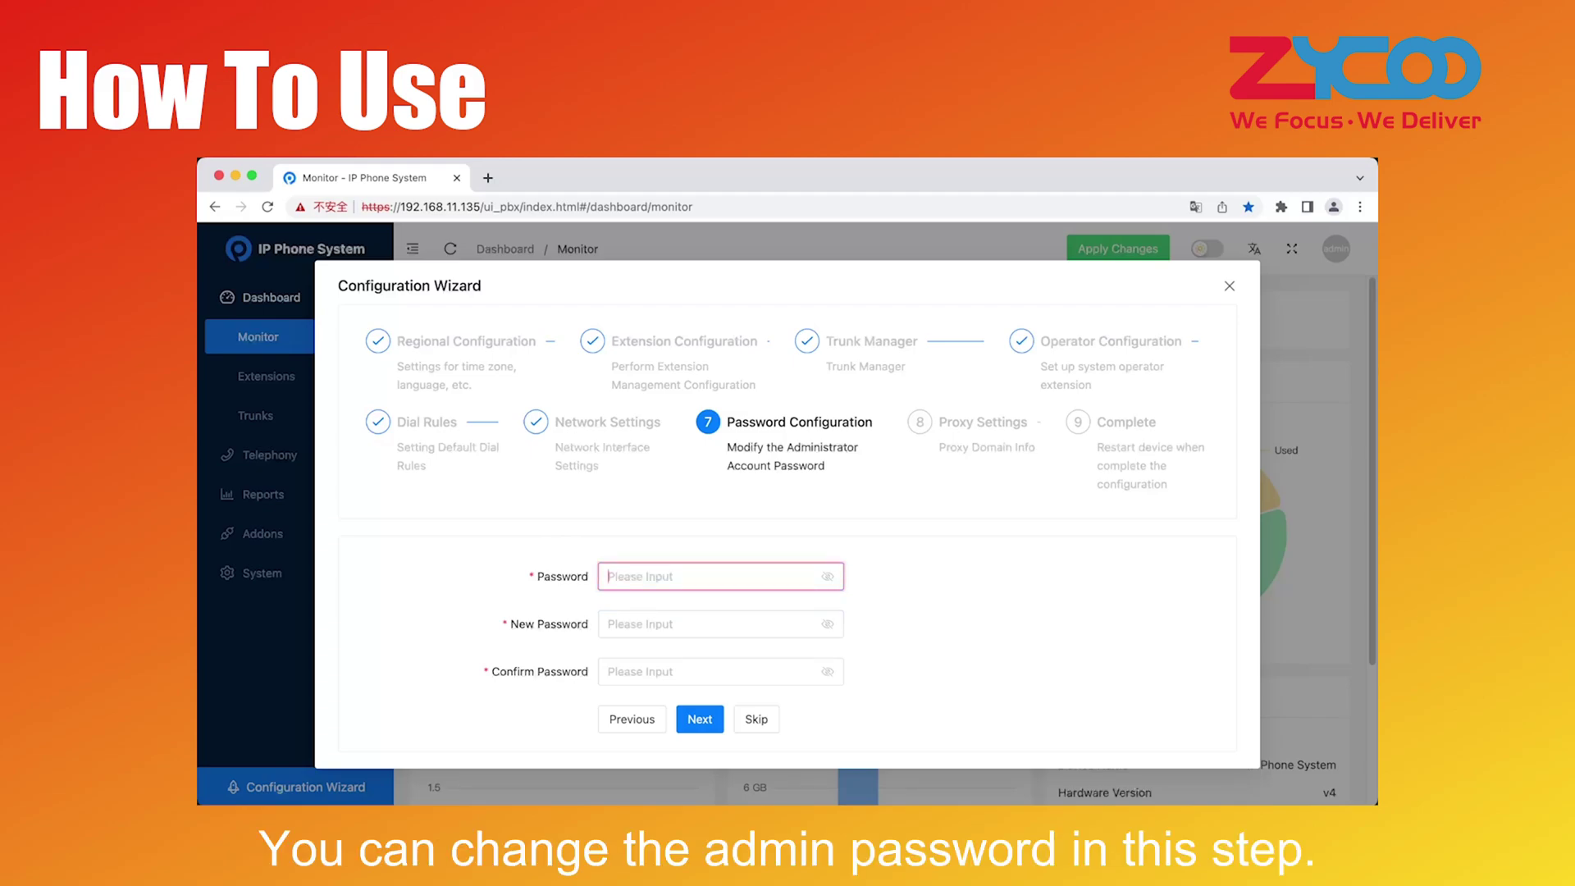
{"action": "left_click", "coordinate": [756, 721]}
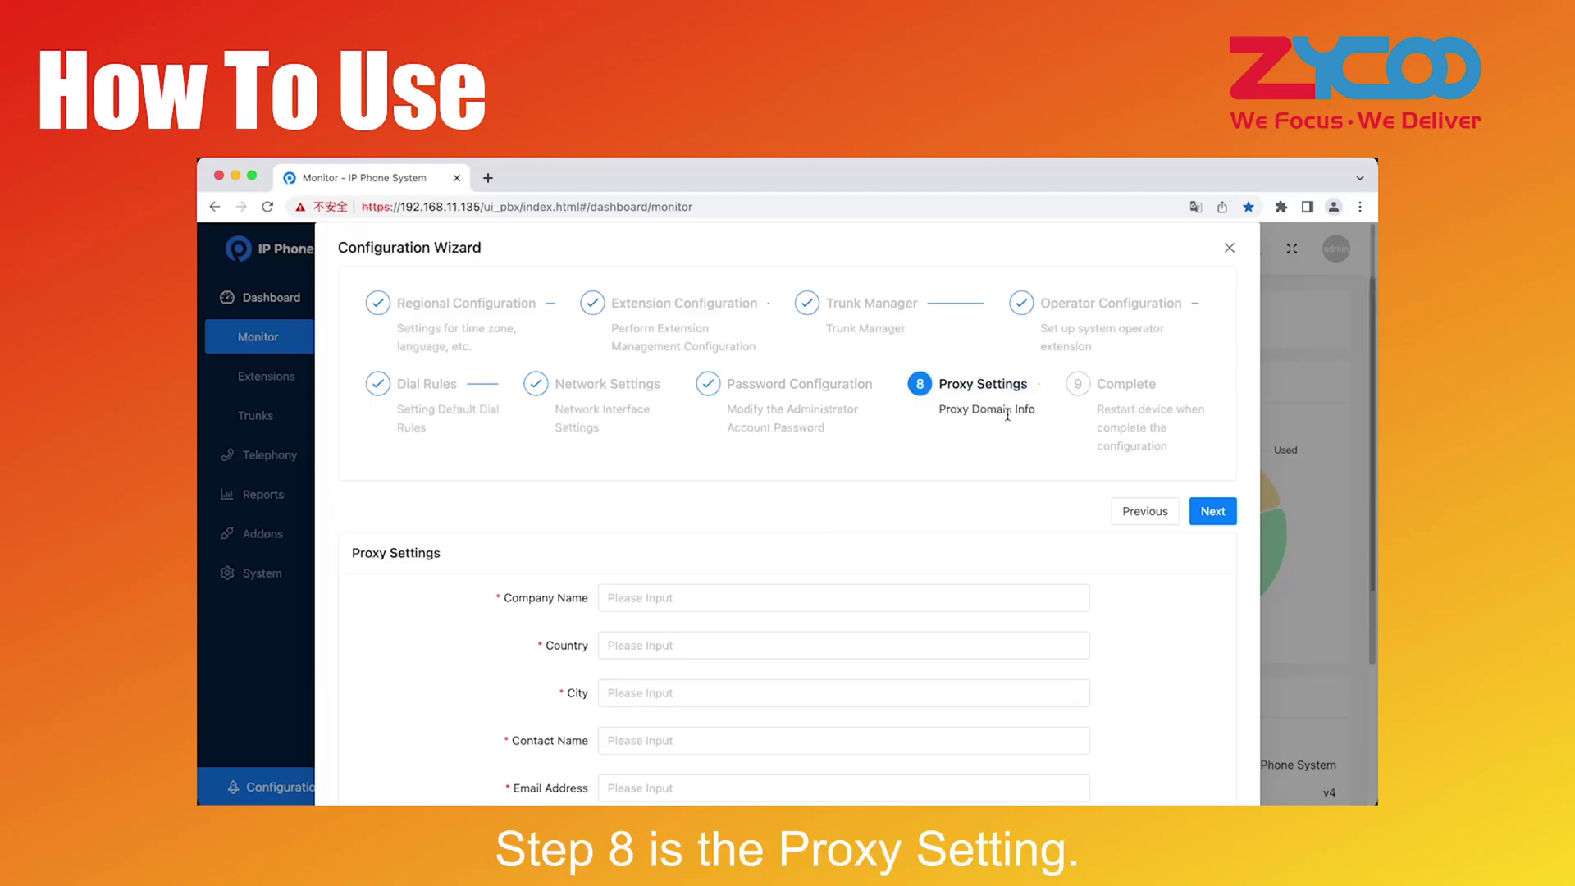
Enter company zycoo, country china and city chengdu in the proxy form
{"action": "scroll", "coordinate": [721, 563], "scroll_direction": "down", "scroll_amount": 1}
{"action": "scroll", "coordinate": [721, 562], "scroll_direction": "down", "scroll_amount": 3}
{"action": "left_click", "coordinate": [669, 492]}
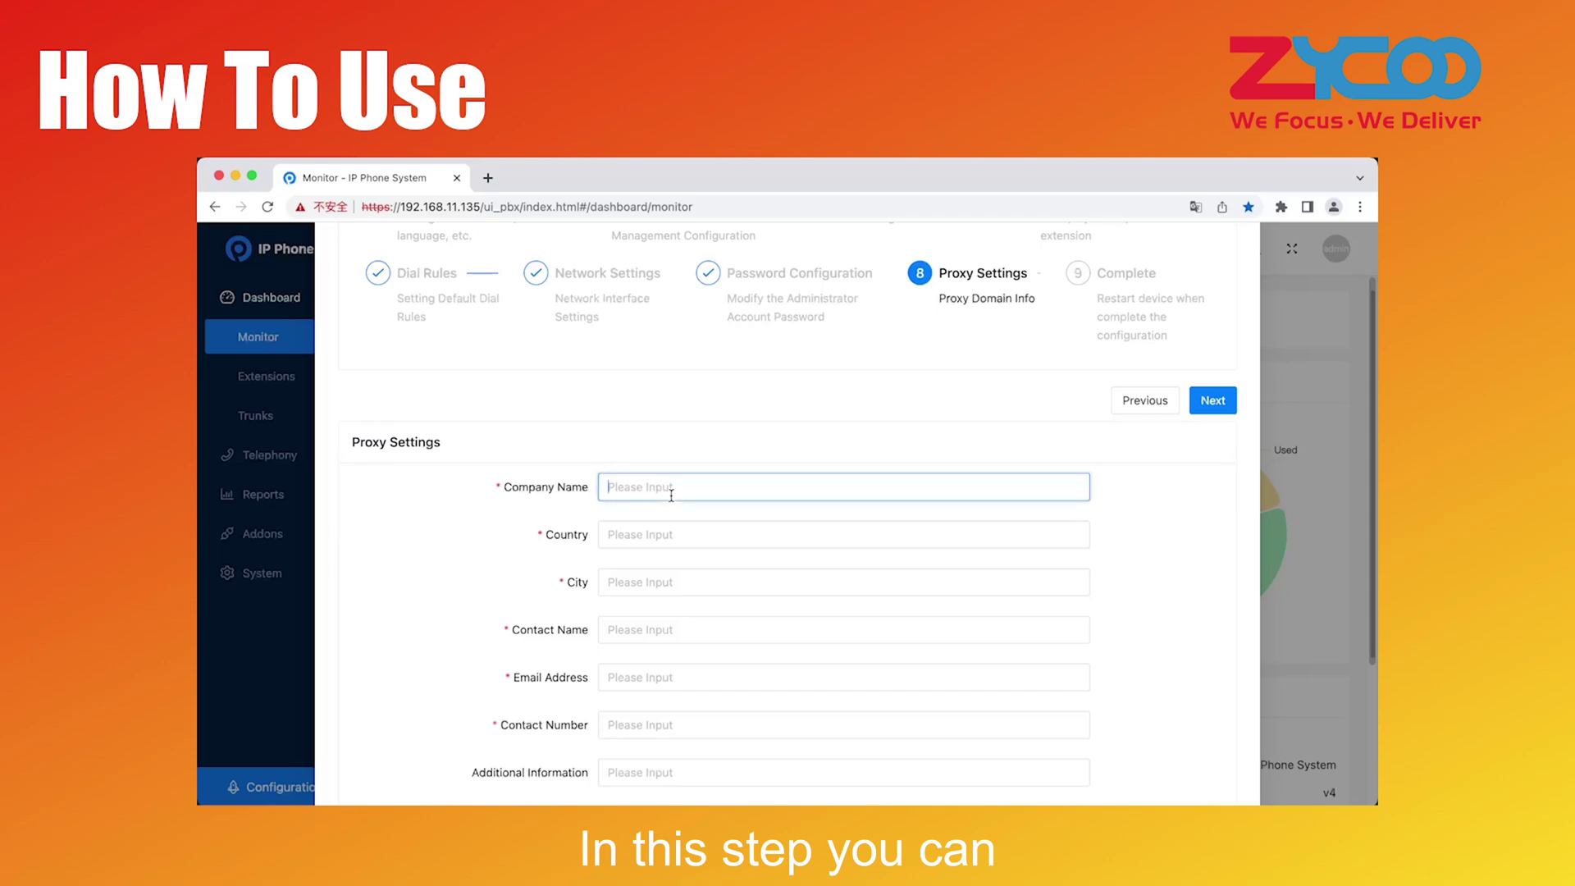
{"action": "type", "text": "zycoo"}
{"action": "left_click", "coordinate": [670, 532]}
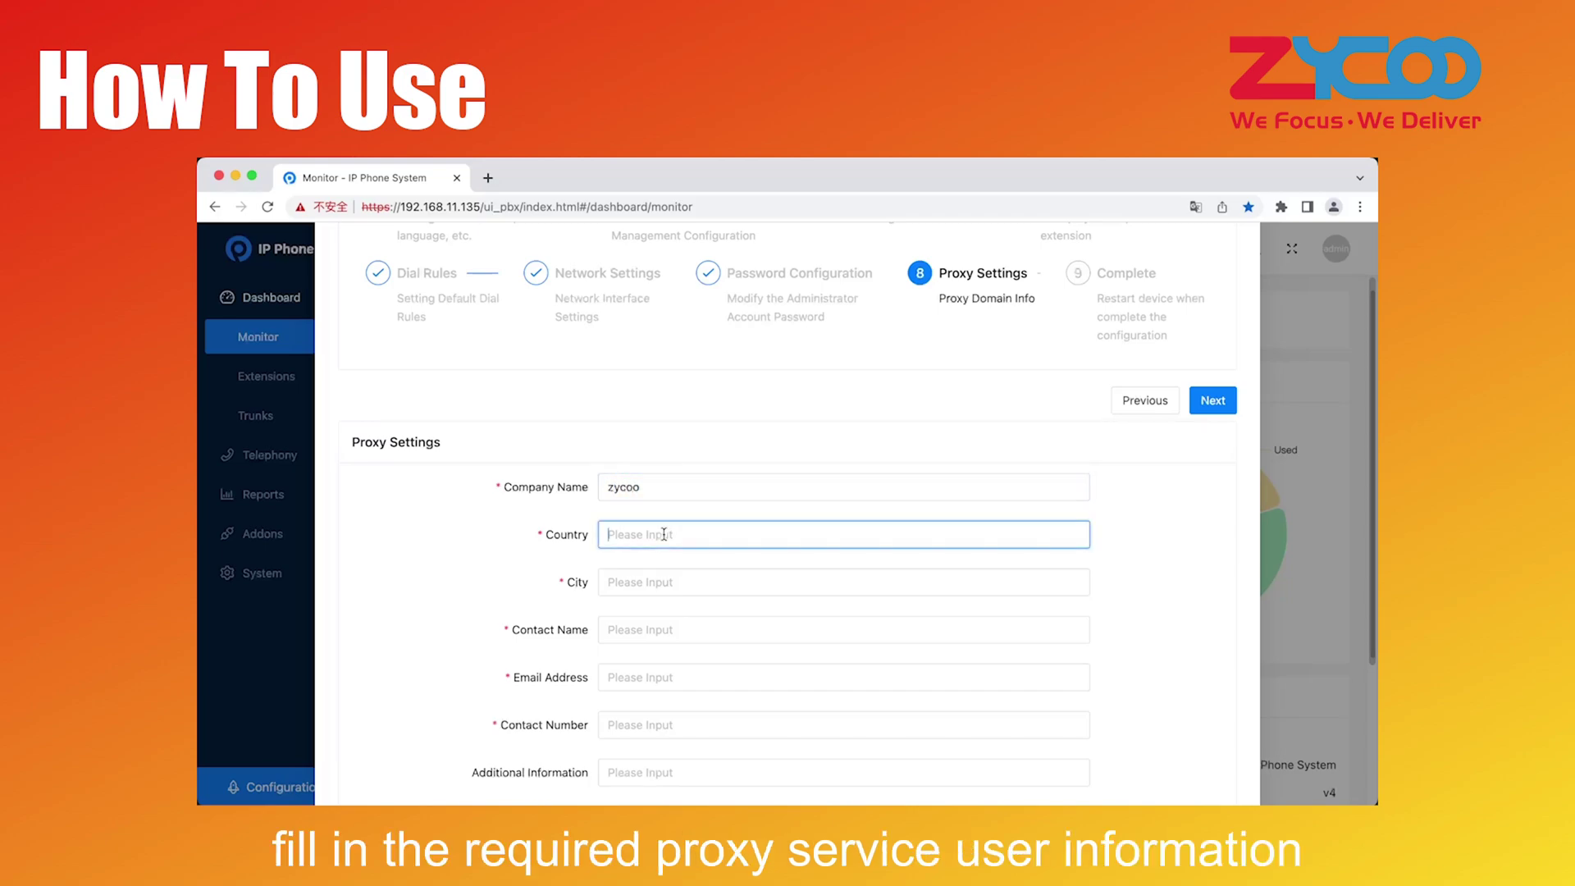
{"action": "type", "text": "china"}
{"action": "left_click", "coordinate": [664, 580]}
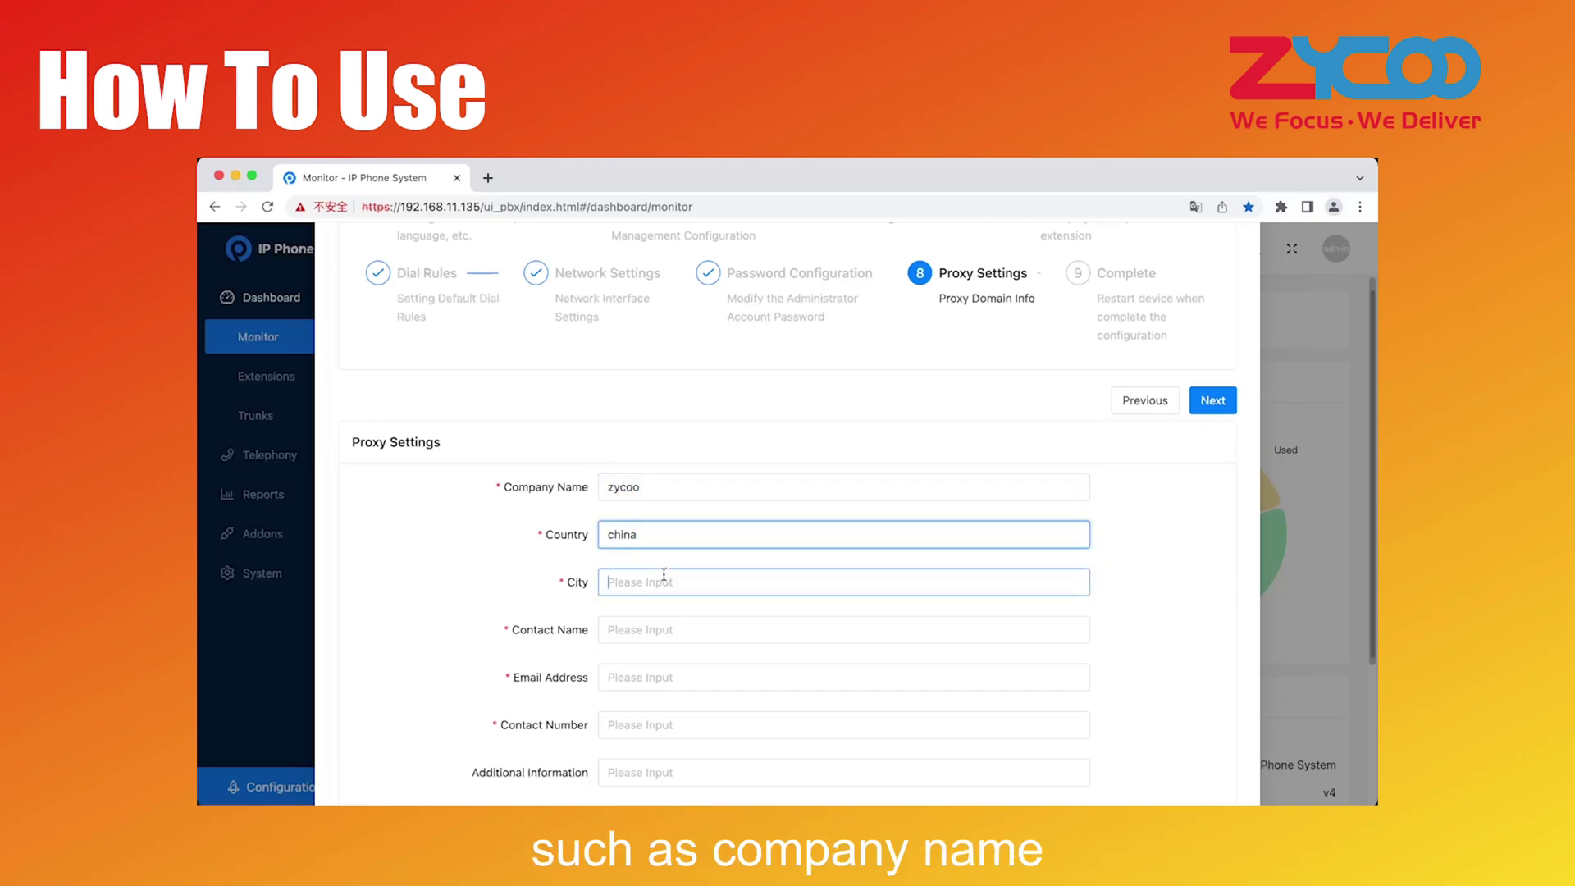
{"action": "type", "text": "chengdu"}
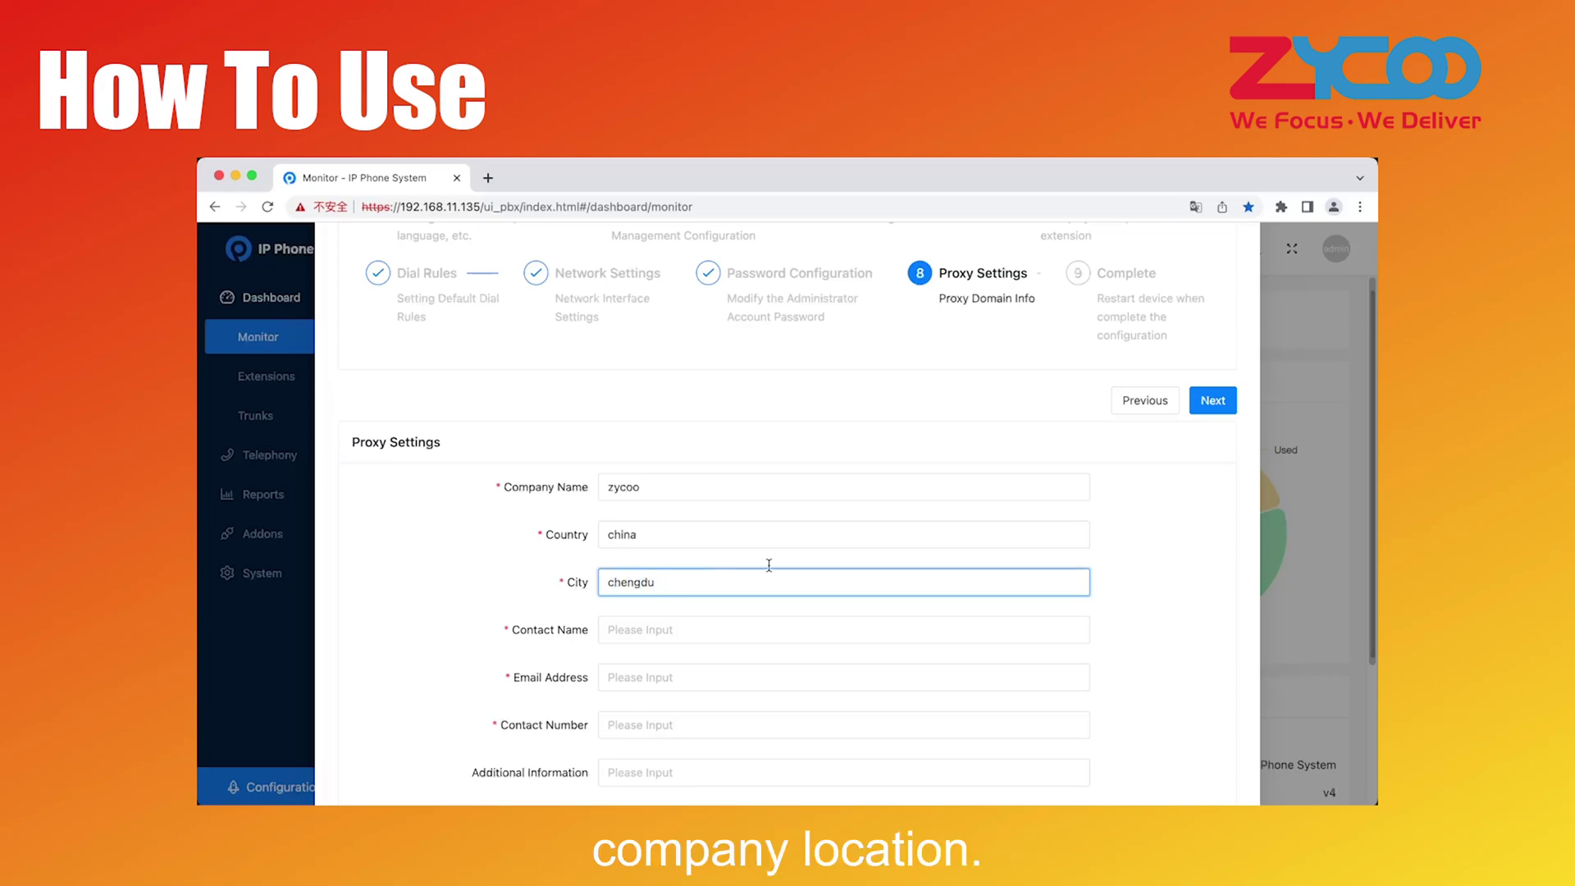
Fill the contact fields, choose domain server Chengdu, China, enter a domain, and save
{"action": "scroll", "coordinate": [763, 550], "scroll_direction": "down", "scroll_amount": 5}
{"action": "left_click", "coordinate": [644, 385]}
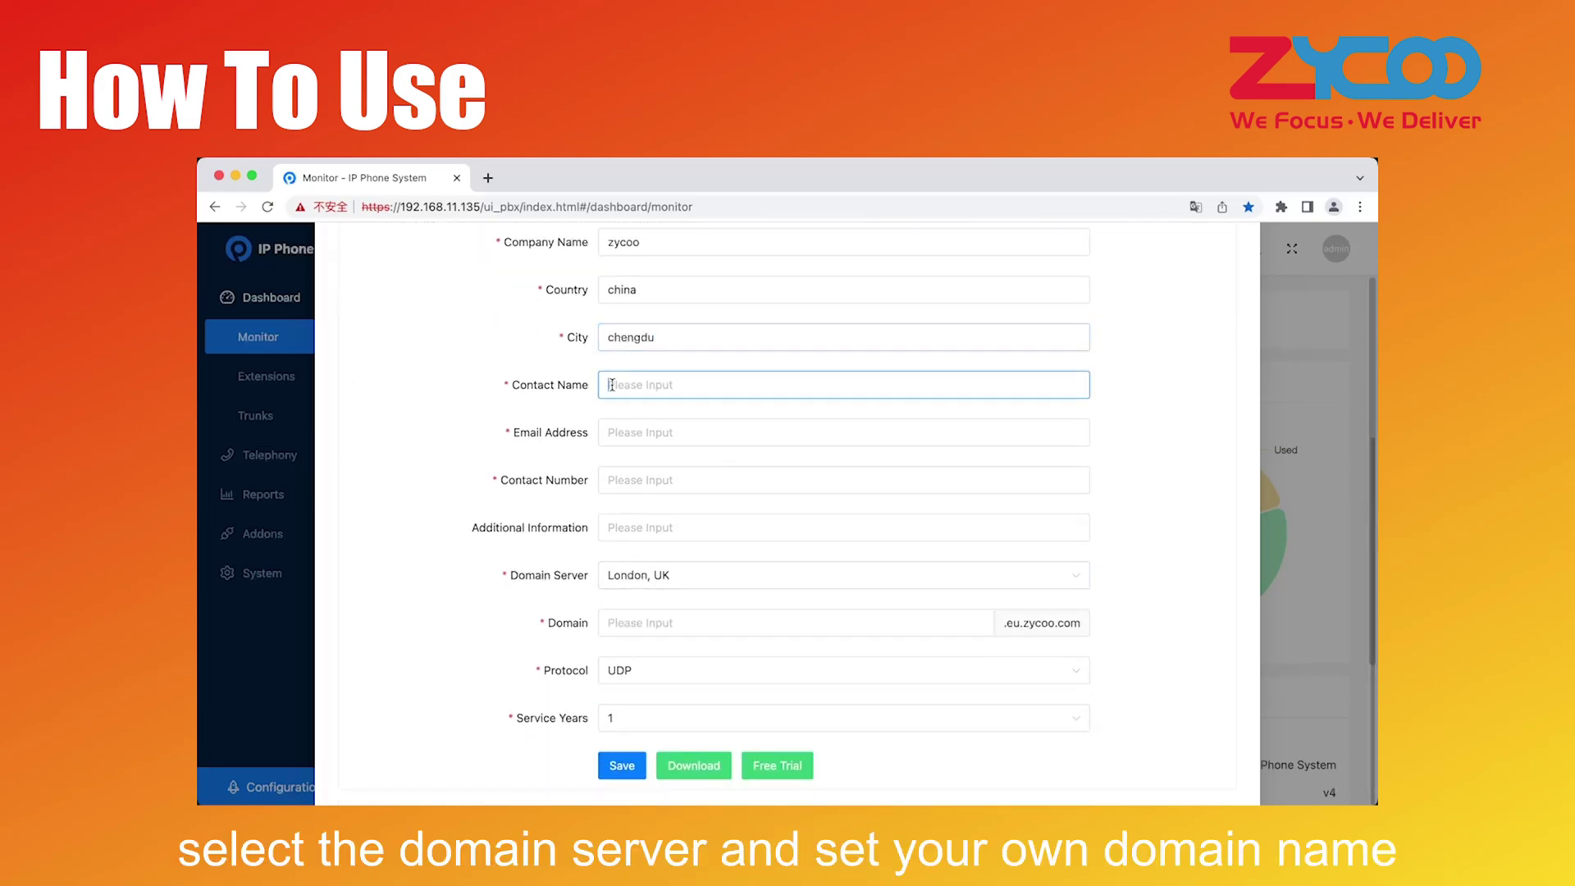
{"action": "left_click", "coordinate": [643, 429]}
{"action": "left_click", "coordinate": [640, 480]}
{"action": "left_click", "coordinate": [639, 575]}
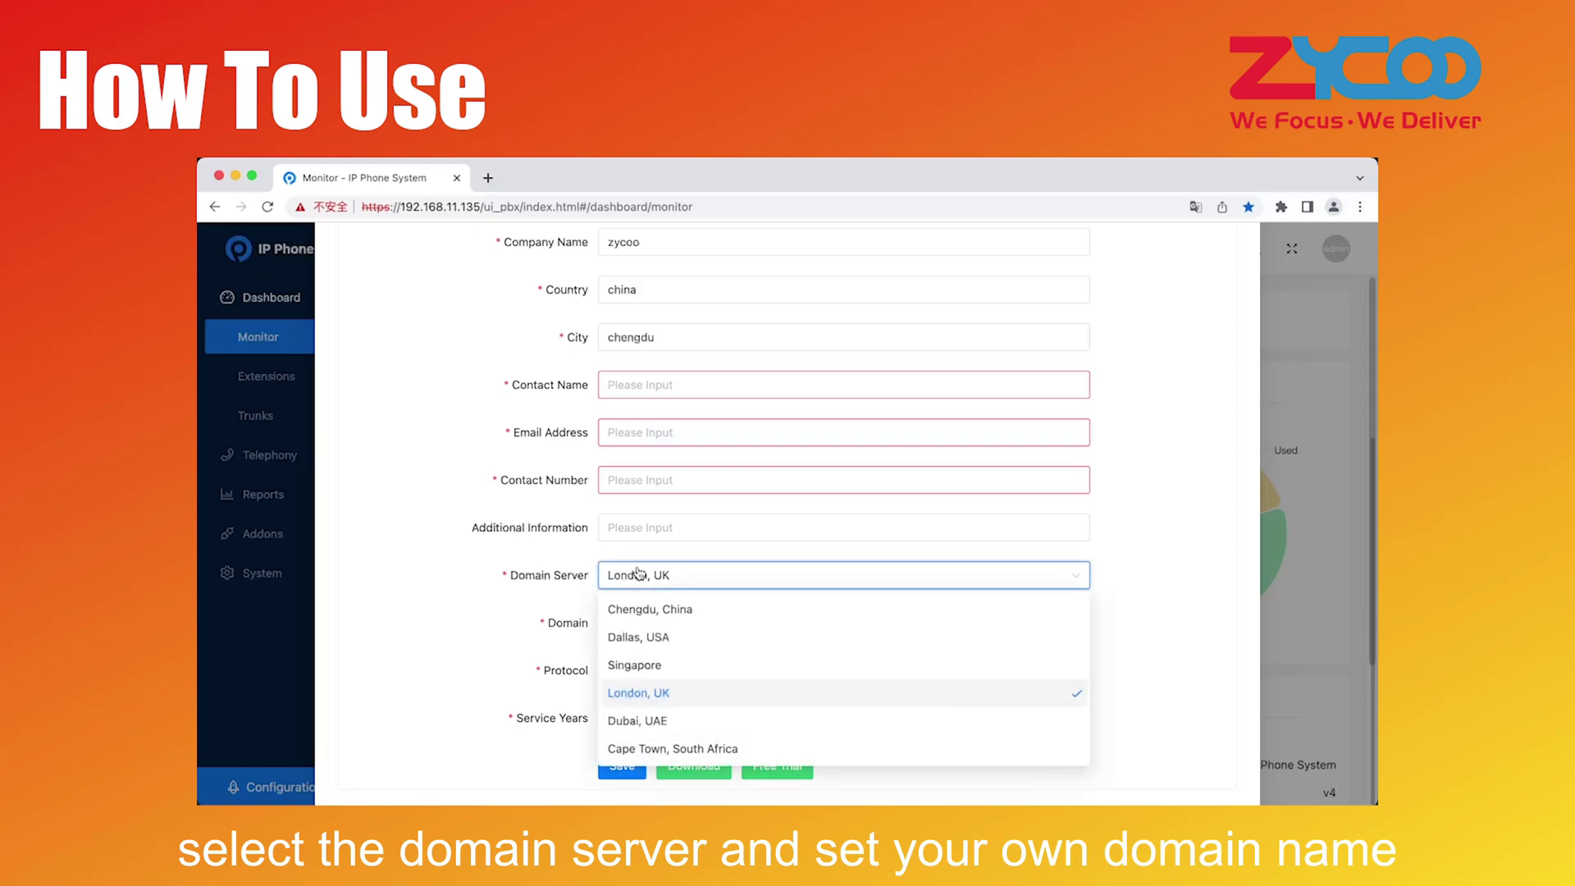
{"action": "left_click", "coordinate": [672, 611]}
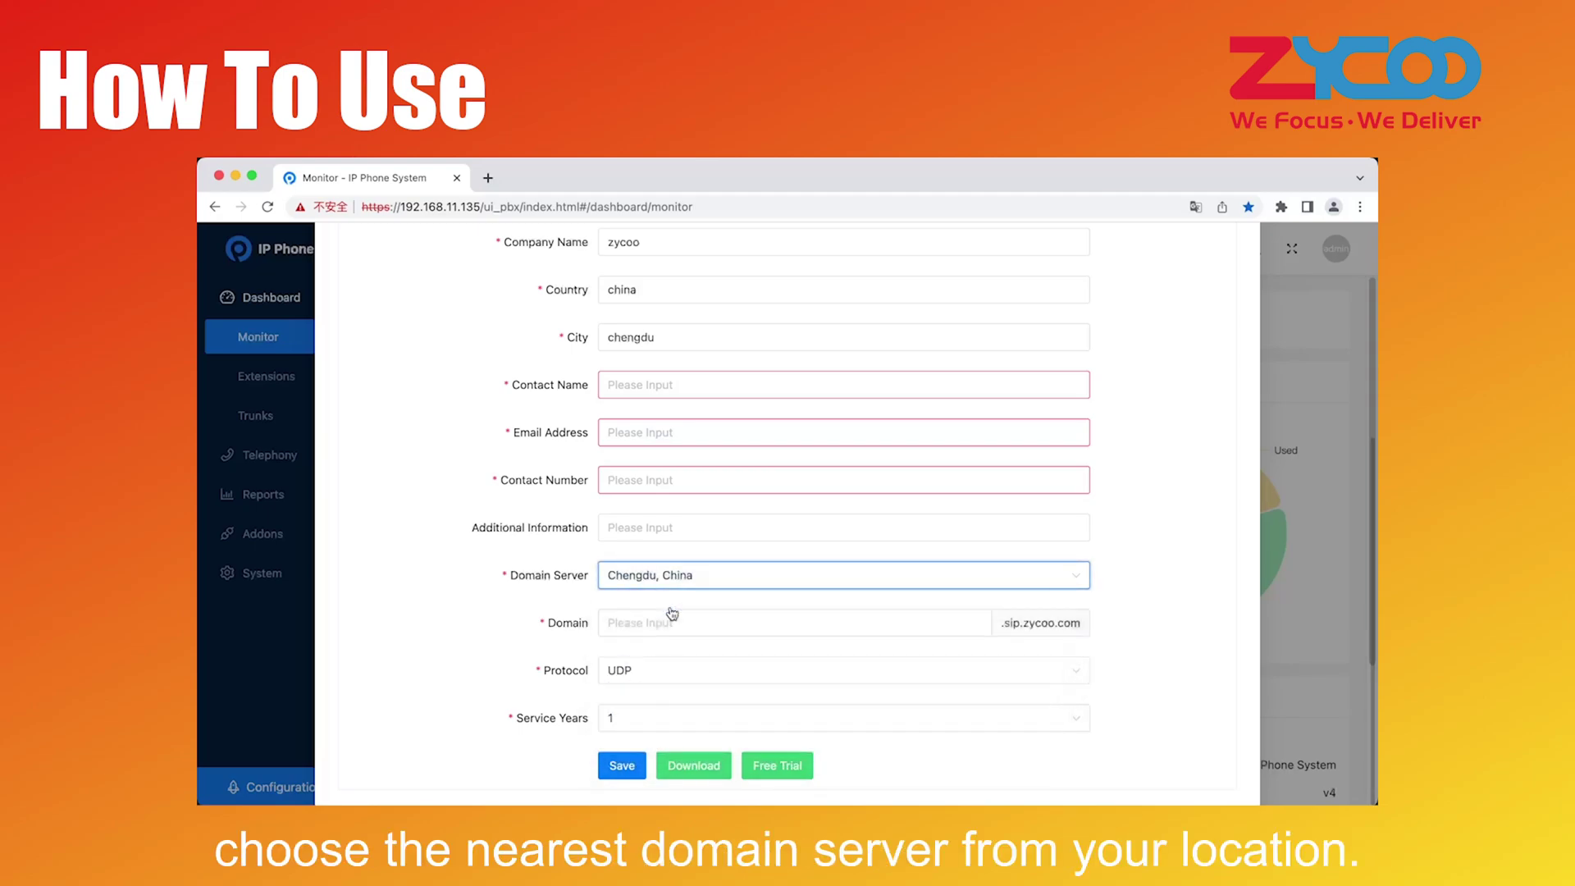
{"action": "left_click", "coordinate": [671, 617]}
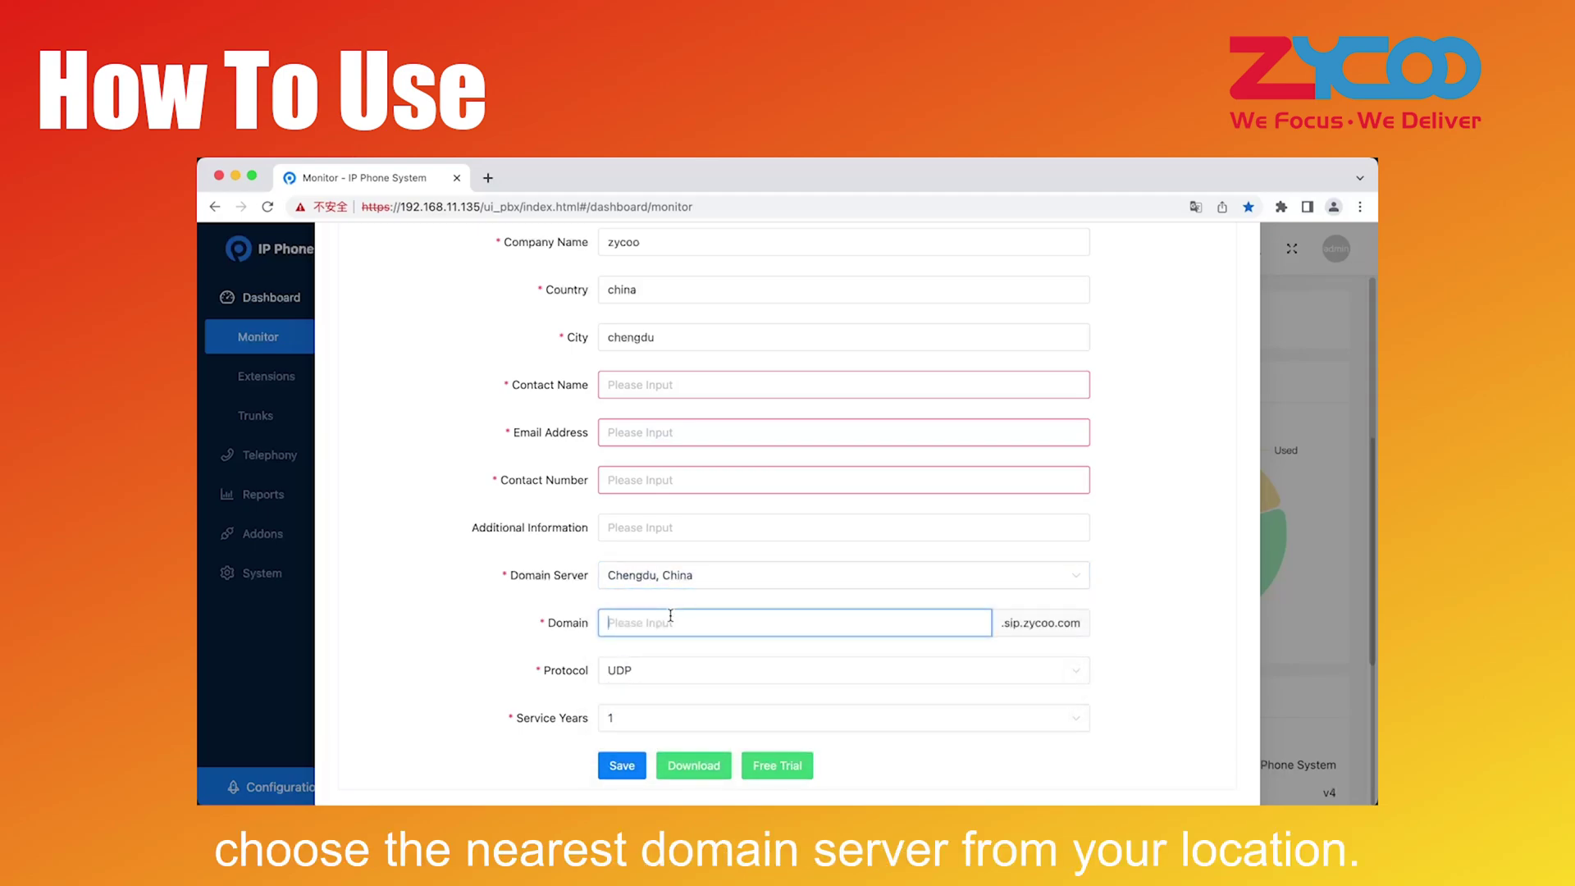
{"action": "type", "text": "xxx"}
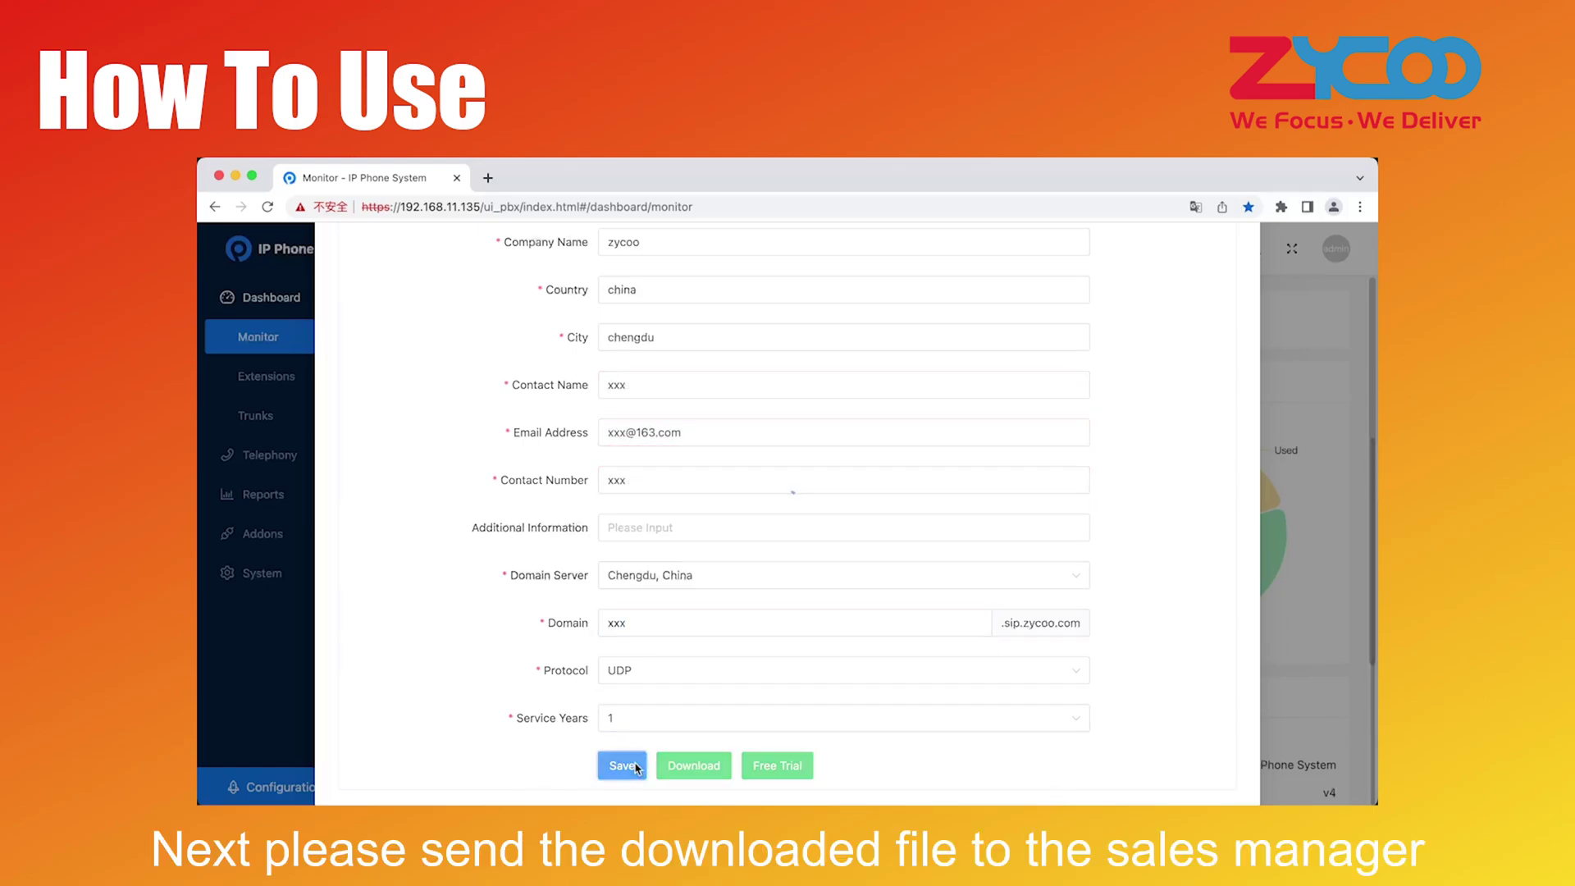
{"action": "left_click", "coordinate": [637, 767]}
Download the proxy settings file and view Addons > Remote Access > Settings
{"action": "left_click", "coordinate": [693, 767]}
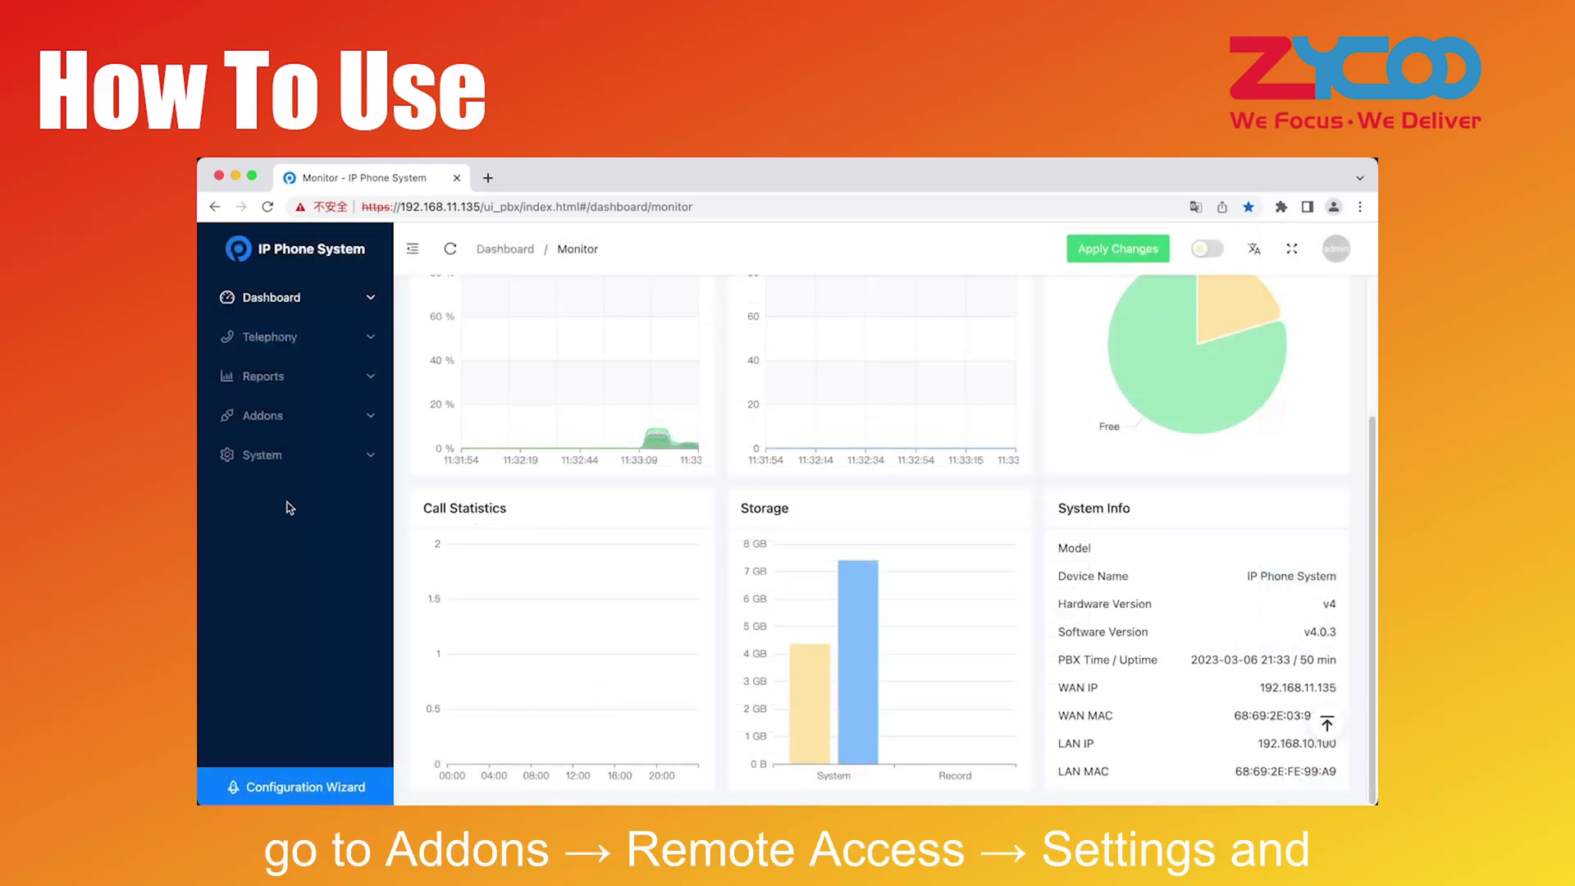
{"action": "left_click", "coordinate": [291, 417]}
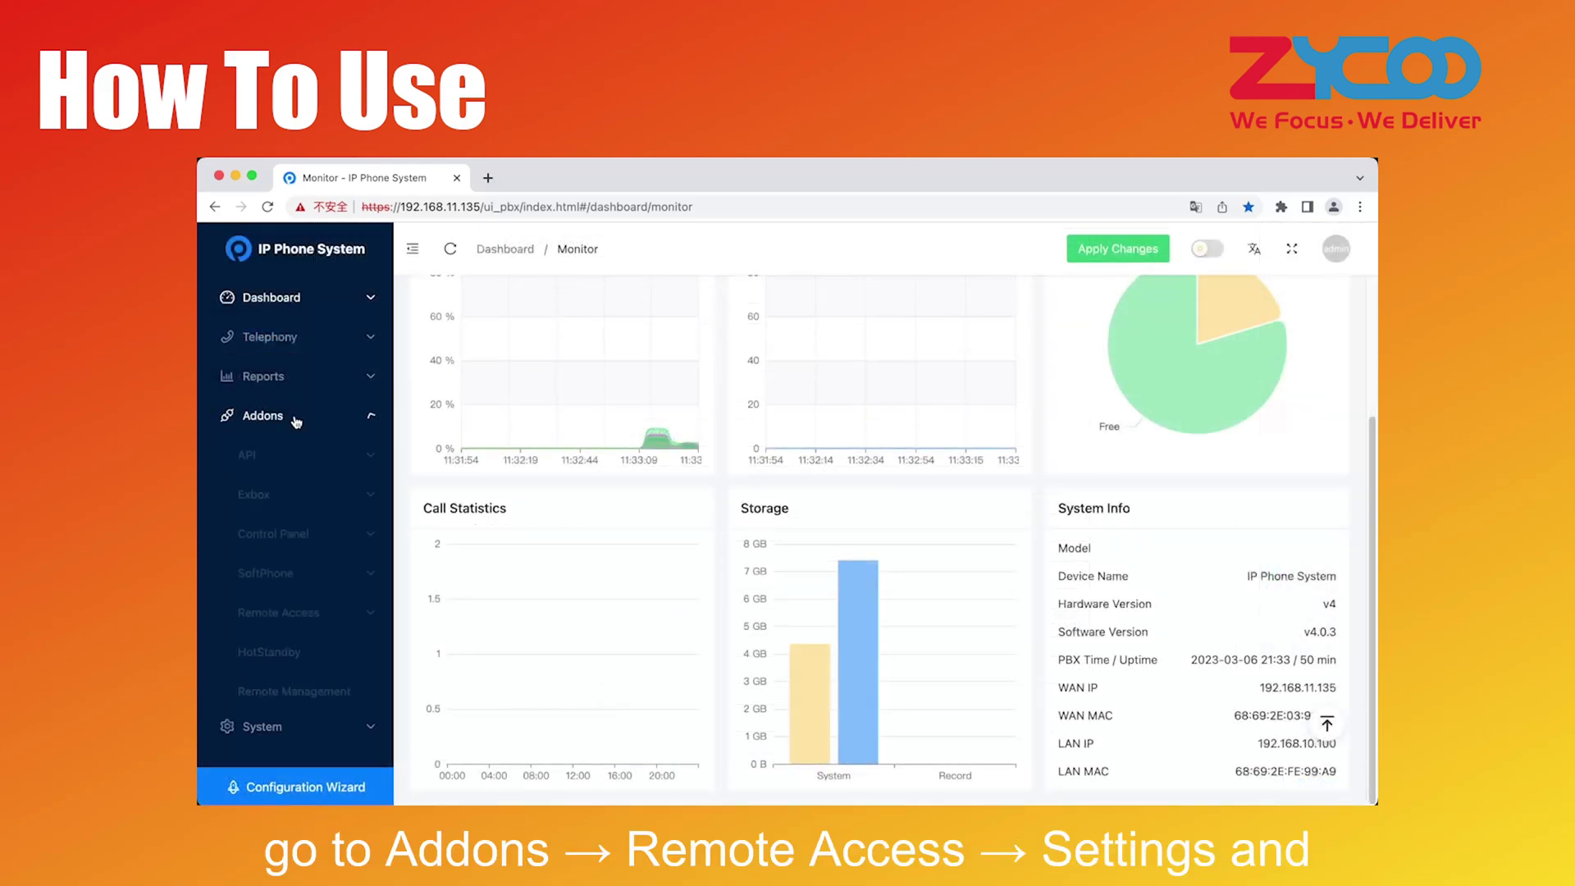
{"action": "left_click", "coordinate": [296, 627]}
{"action": "scroll", "coordinate": [297, 636], "scroll_direction": "down", "scroll_amount": 1}
{"action": "left_click", "coordinate": [304, 638]}
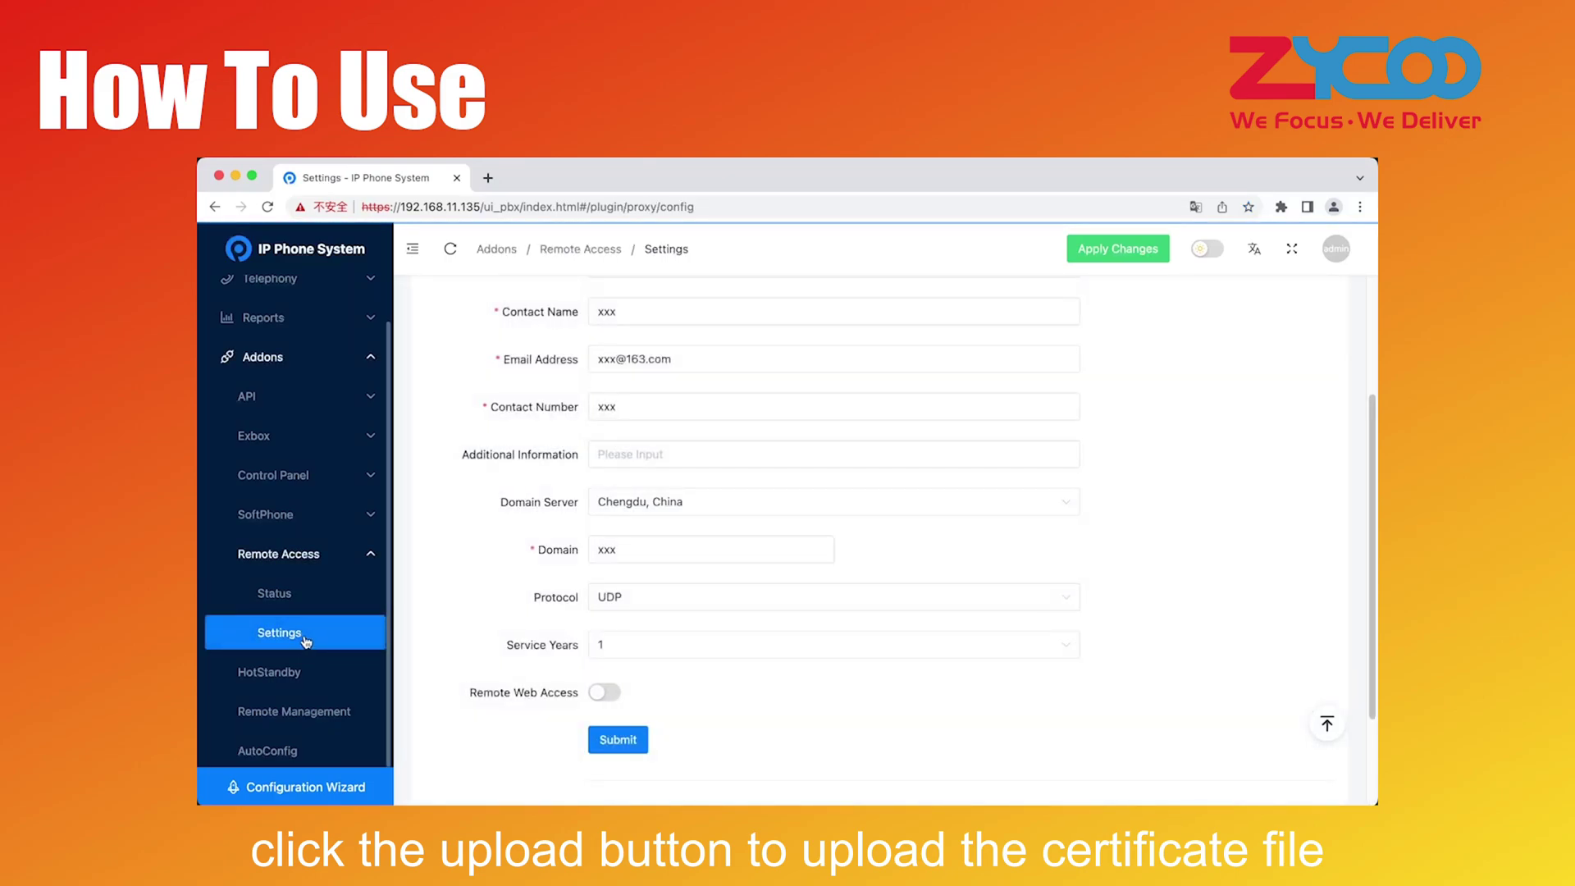
{"action": "scroll", "coordinate": [668, 602], "scroll_direction": "down", "scroll_amount": 2}
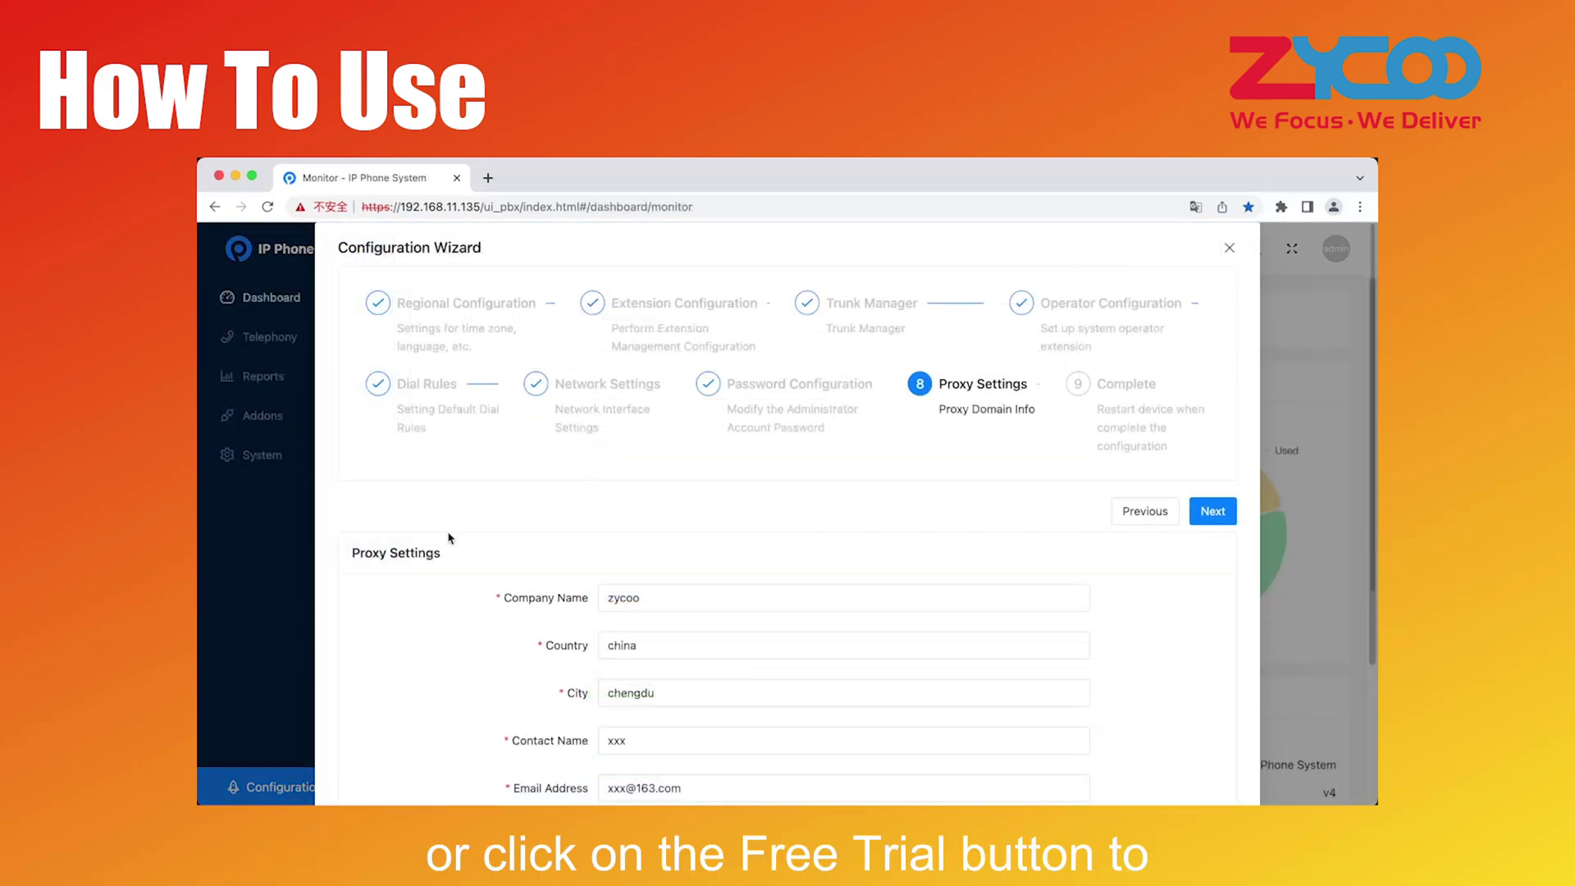
{"action": "scroll", "coordinate": [451, 538], "scroll_direction": "down", "scroll_amount": 5}
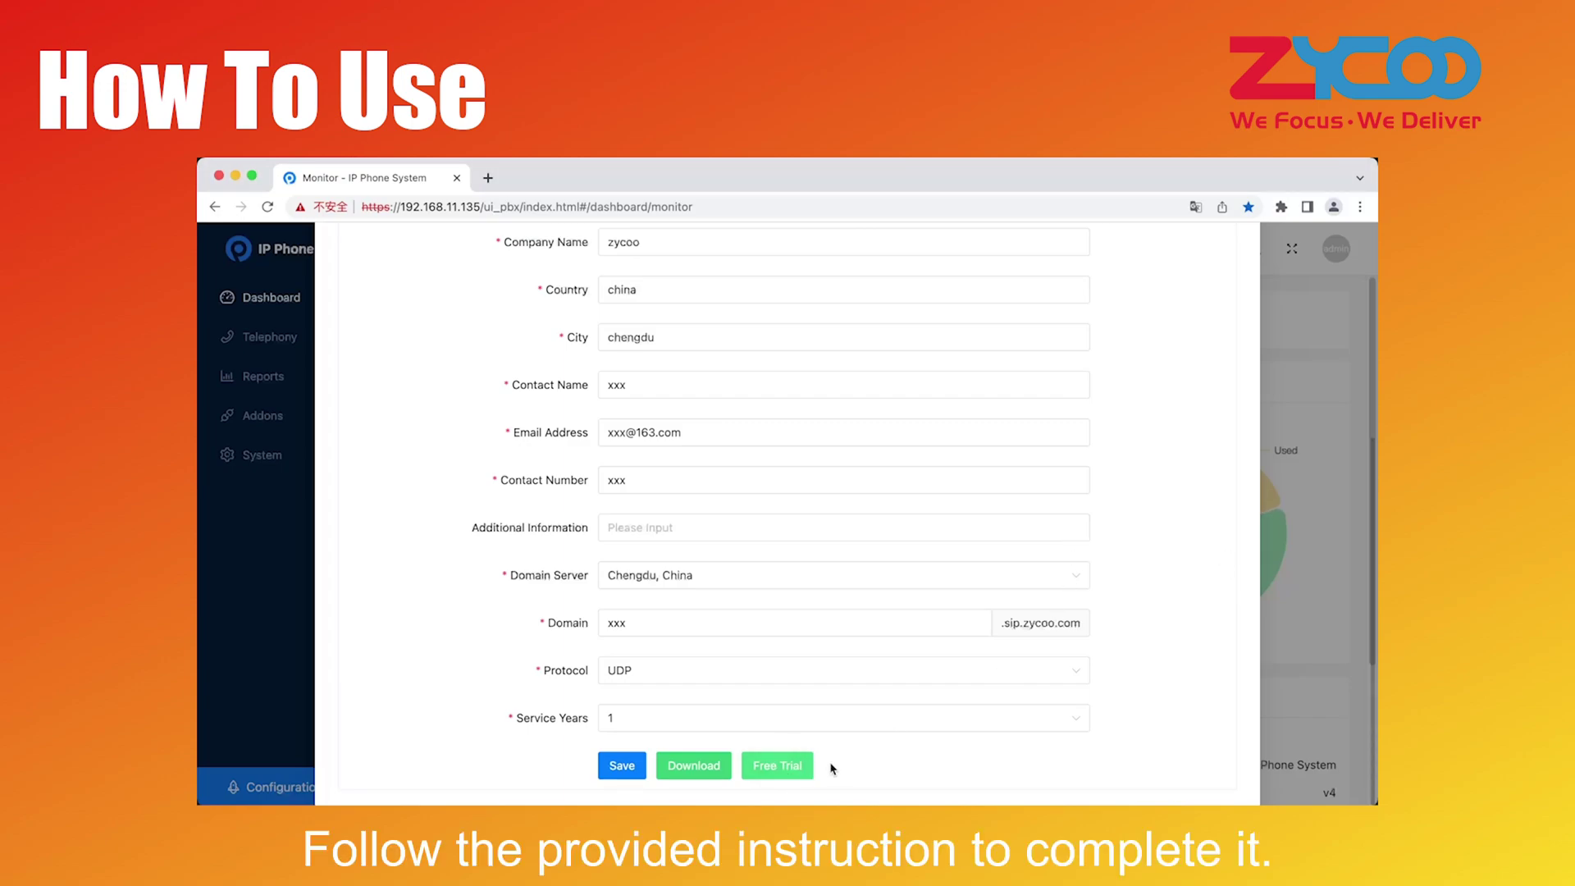
{"action": "scroll", "coordinate": [1124, 677], "scroll_direction": "up", "scroll_amount": 5}
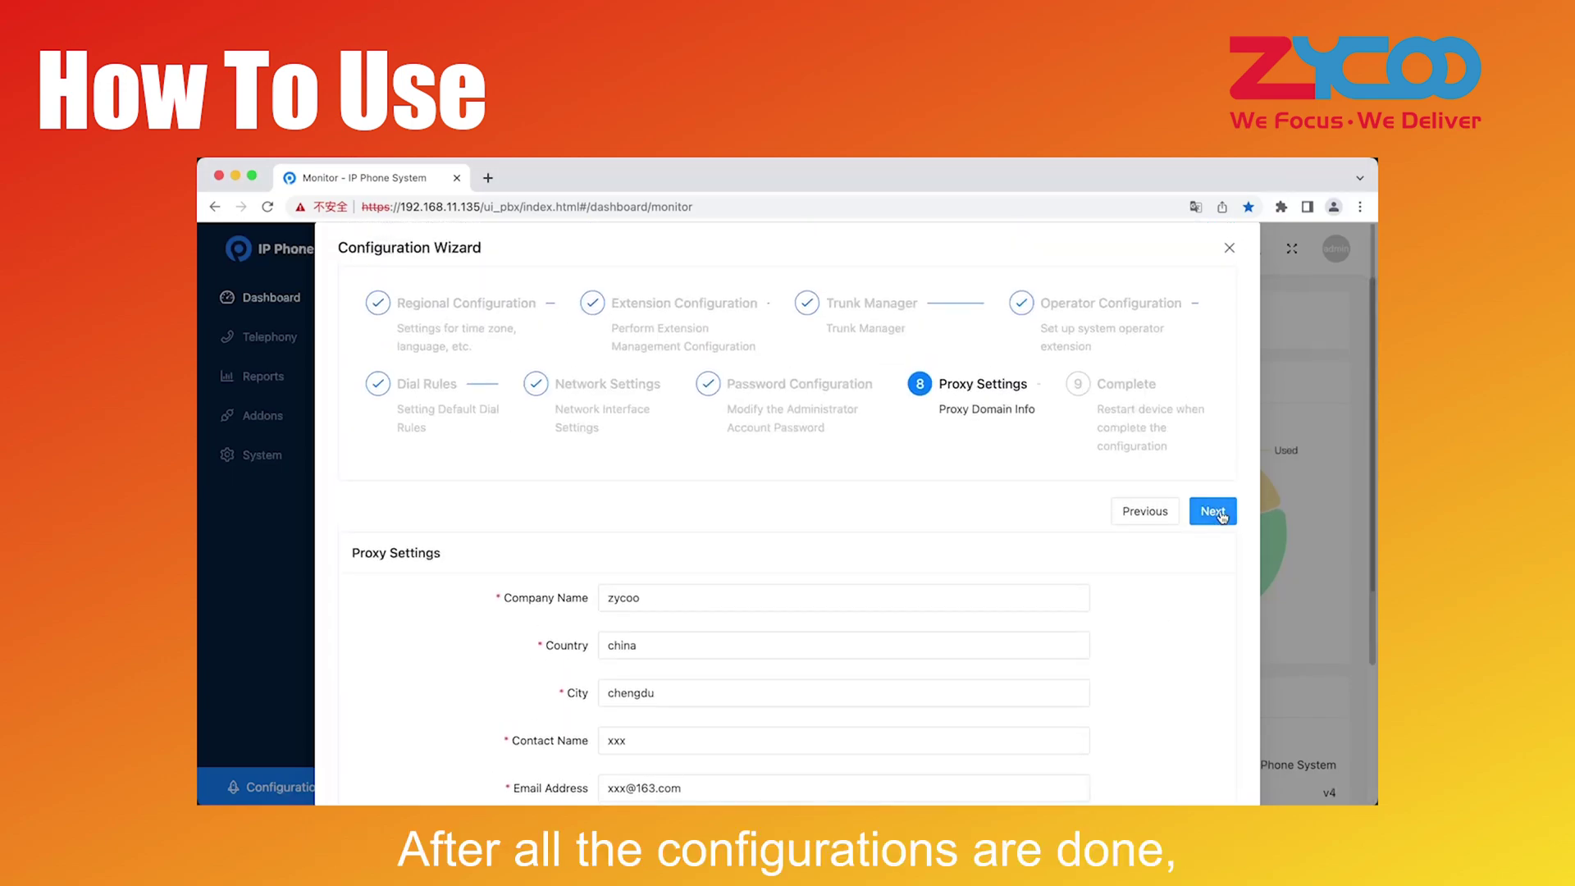
Finish the Proxy Settings step to reach the Complete screen, then reboot the device to apply the configuration
{"action": "left_click", "coordinate": [1219, 513]}
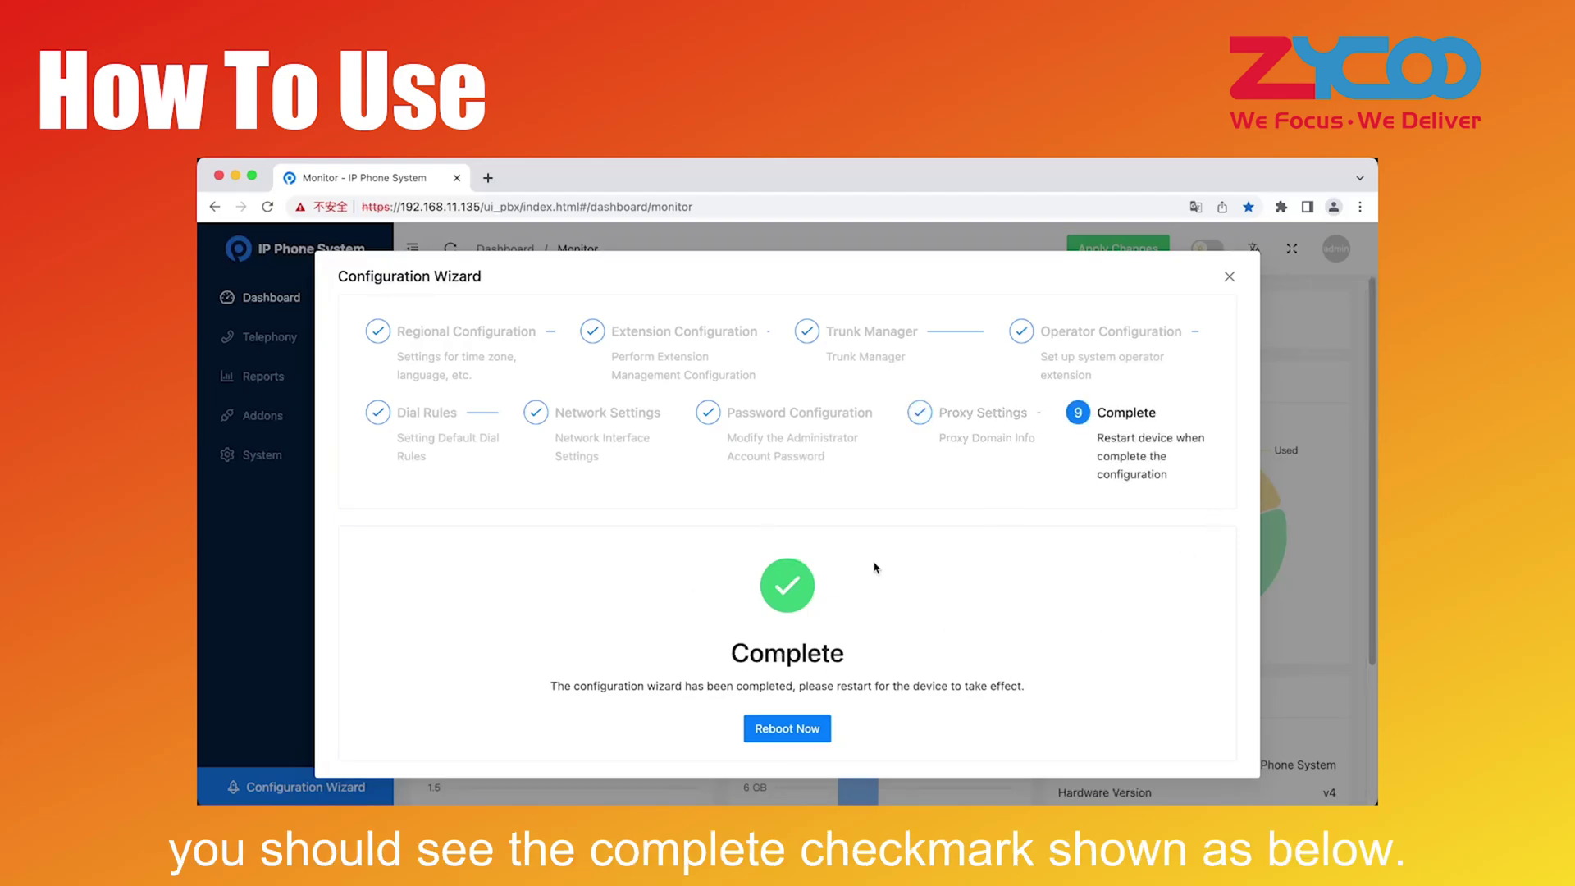
{"action": "left_click", "coordinate": [803, 741]}
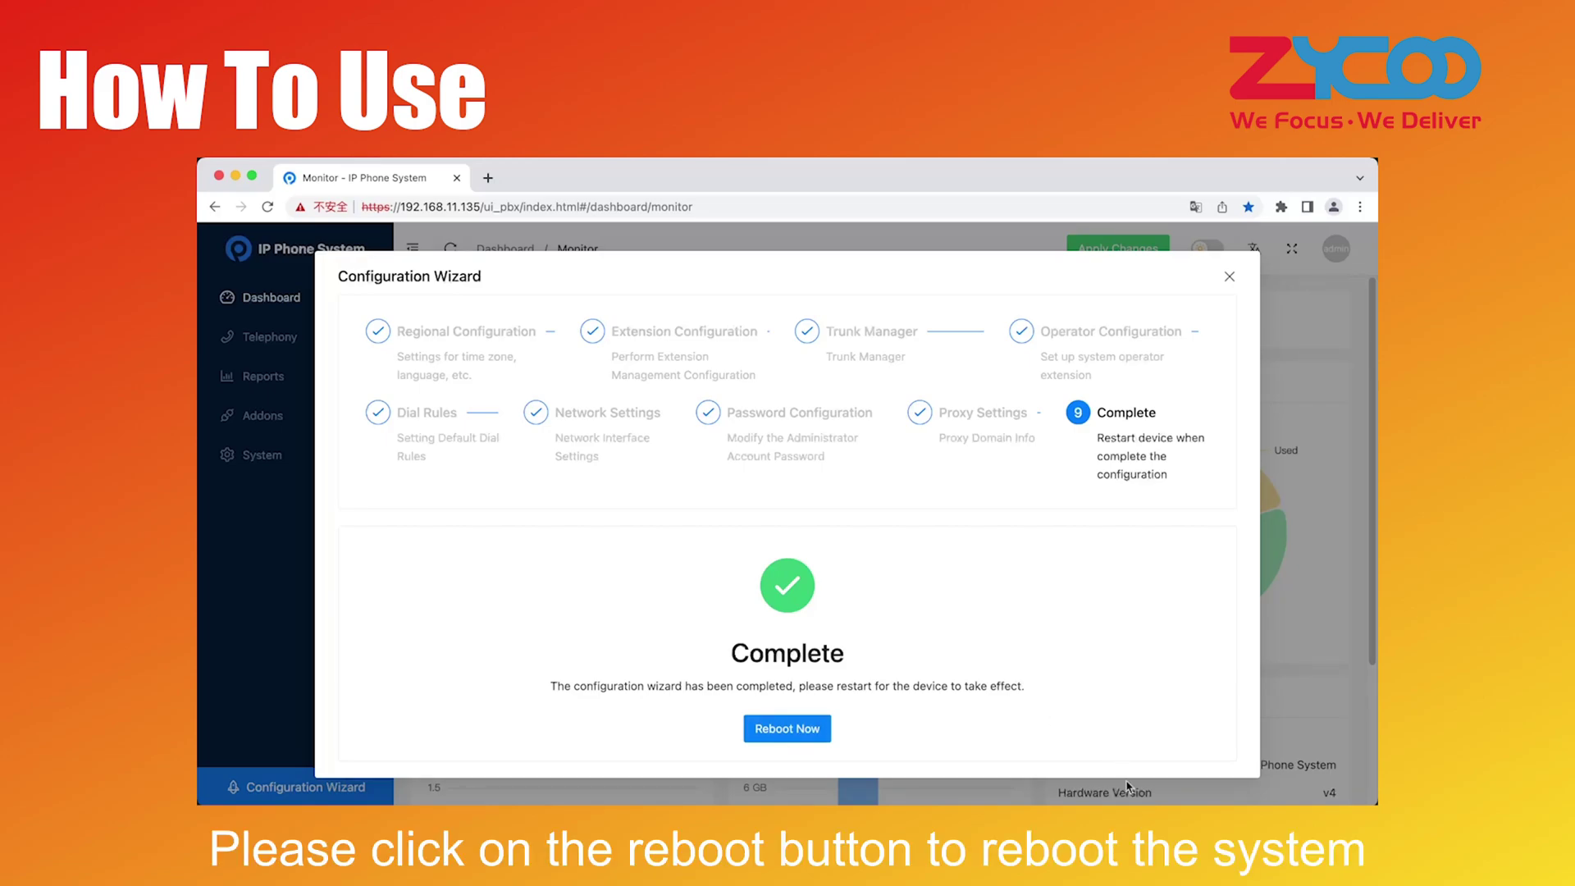